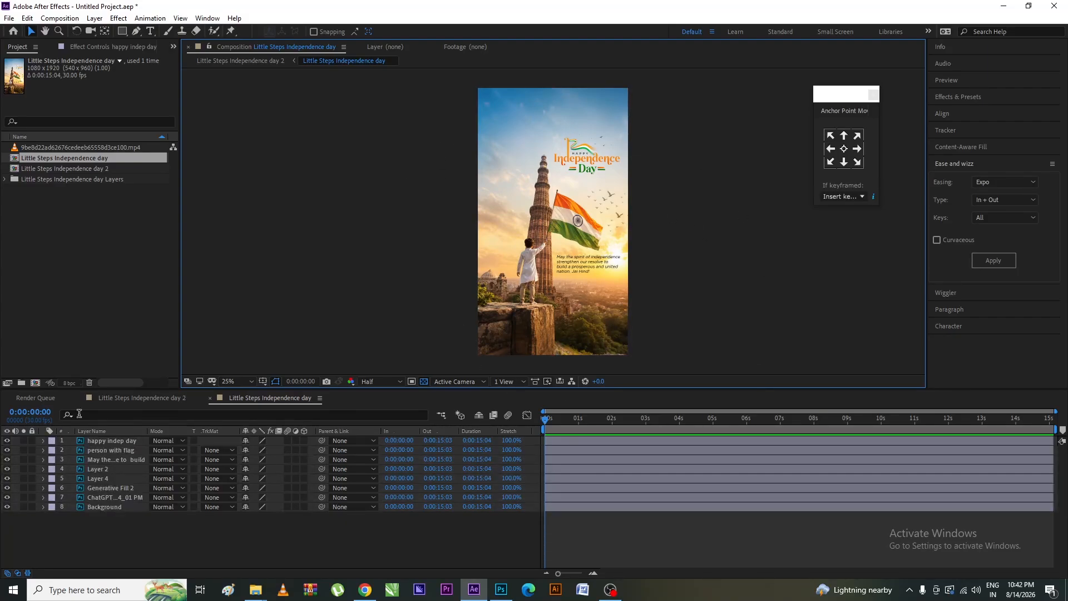
{"action": "left_click", "coordinate": [135, 398]}
{"action": "left_click", "coordinate": [146, 441]}
{"action": "double_click", "coordinate": [122, 440]}
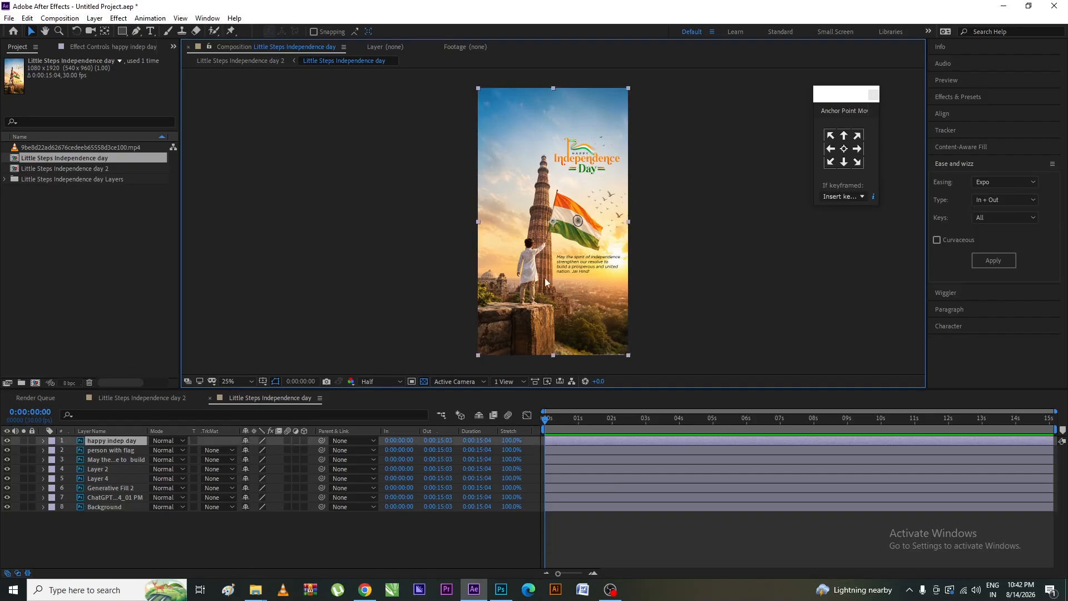
{"action": "left_click", "coordinate": [742, 217]}
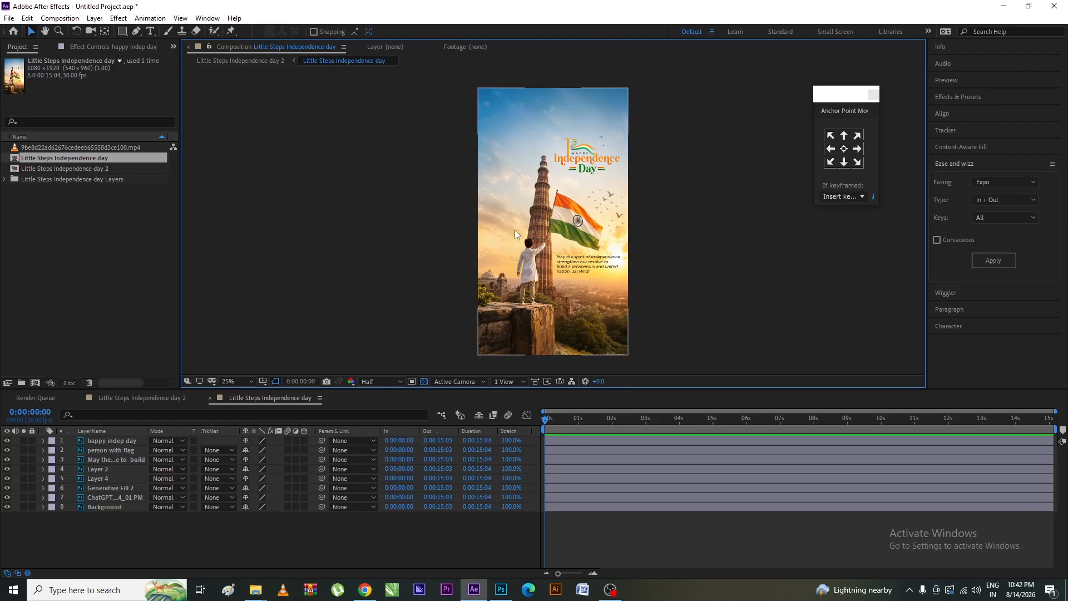
Step: Pre-compose the happy indep day layer and the message text layer into a composition named text, moving all attributes, and hide it
{"action": "left_click", "coordinate": [104, 441]}
{"action": "left_click", "coordinate": [7, 441]}
{"action": "left_click", "coordinate": [8, 441]}
{"action": "left_click", "coordinate": [76, 459], "text": "ctrl"}
{"action": "left_click", "coordinate": [7, 440]}
{"action": "left_click", "coordinate": [7, 440]}
{"action": "right_click", "coordinate": [97, 446]}
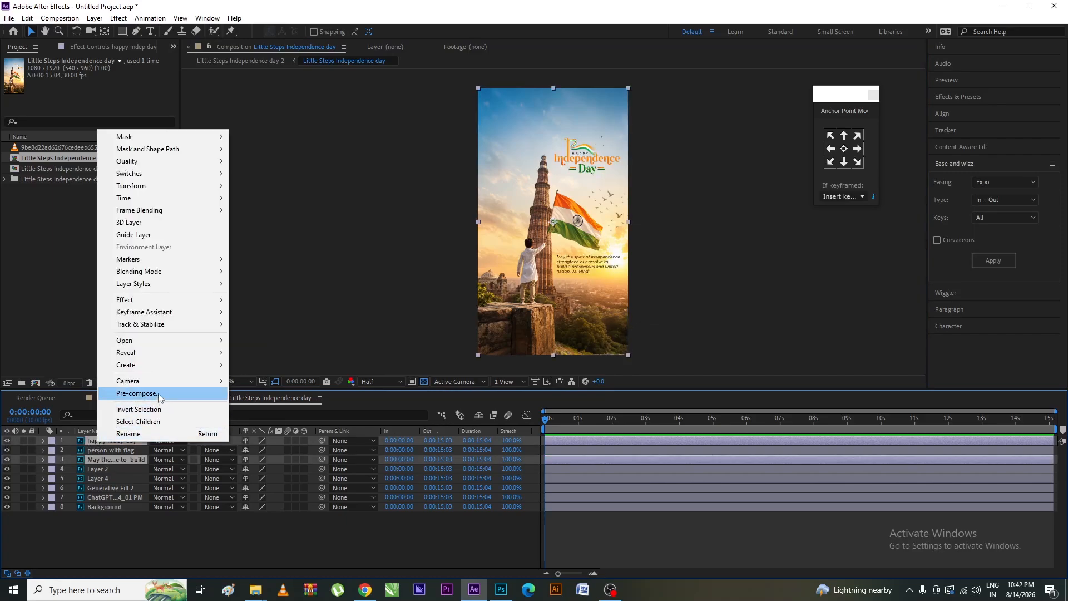
{"action": "left_click", "coordinate": [136, 393]}
{"action": "type", "text": "text"}
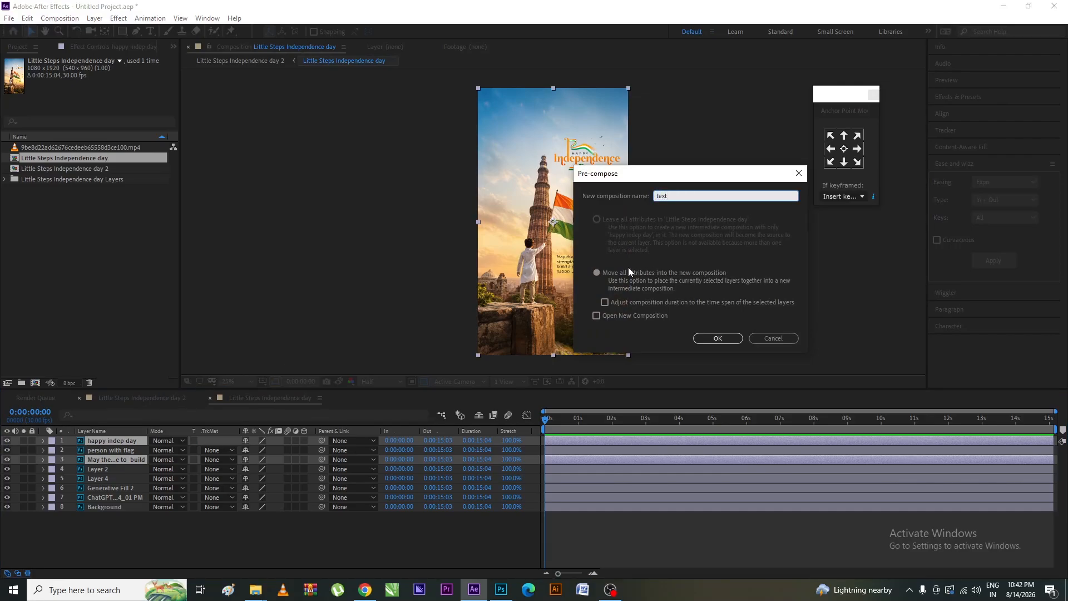
{"action": "left_click", "coordinate": [600, 272]}
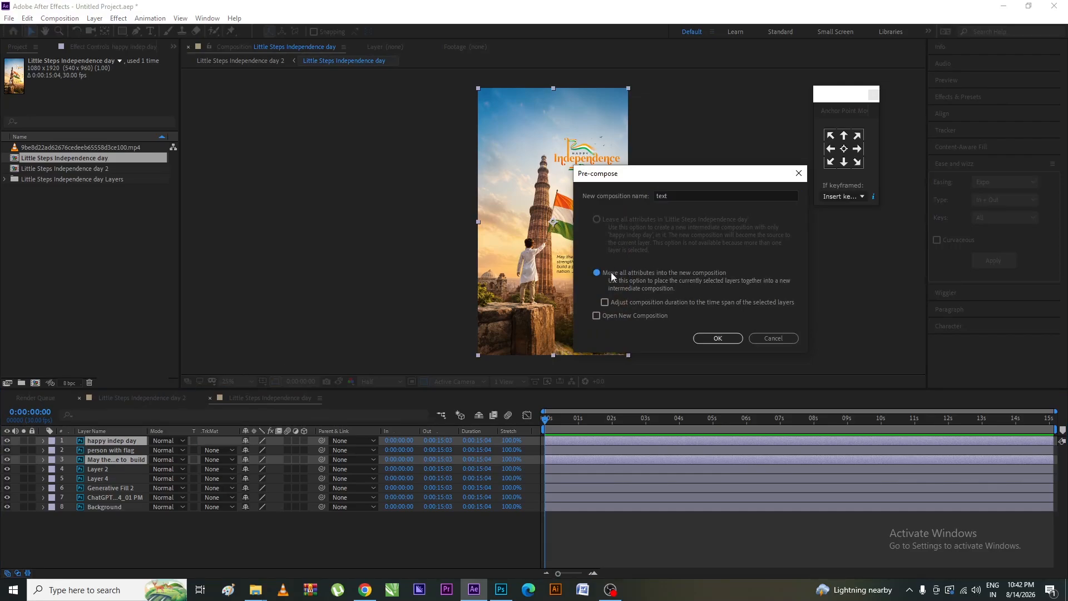
{"action": "left_click", "coordinate": [718, 338]}
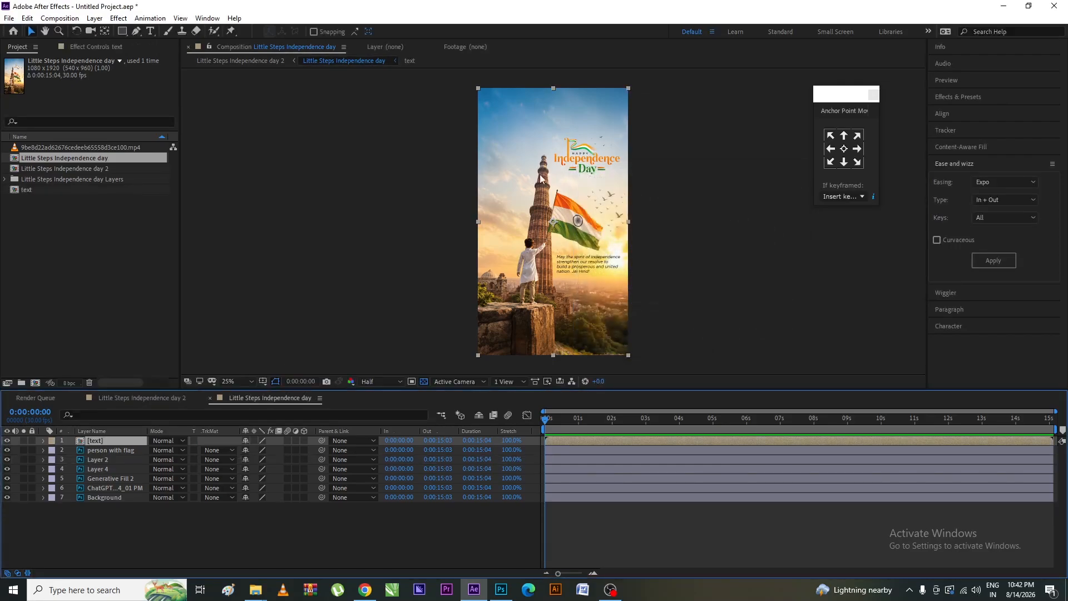
{"action": "left_click", "coordinate": [8, 441]}
{"action": "left_click", "coordinate": [659, 331]}
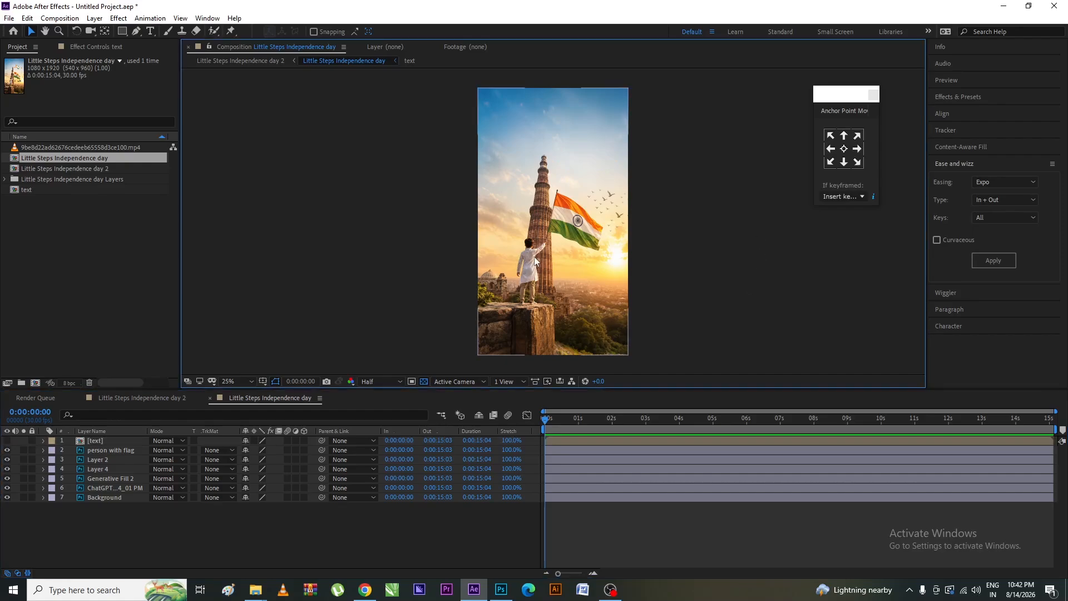
Step: Pre-compose the Generative Fill 2, ChatGPT image and Background layers into a composition named gb
{"action": "left_click", "coordinate": [105, 451]}
{"action": "left_click", "coordinate": [109, 488]}
{"action": "left_click", "coordinate": [109, 498]}
{"action": "left_click", "coordinate": [110, 478]}
{"action": "left_click", "coordinate": [110, 470]}
{"action": "left_click", "coordinate": [110, 449]}
{"action": "left_click", "coordinate": [109, 488]}
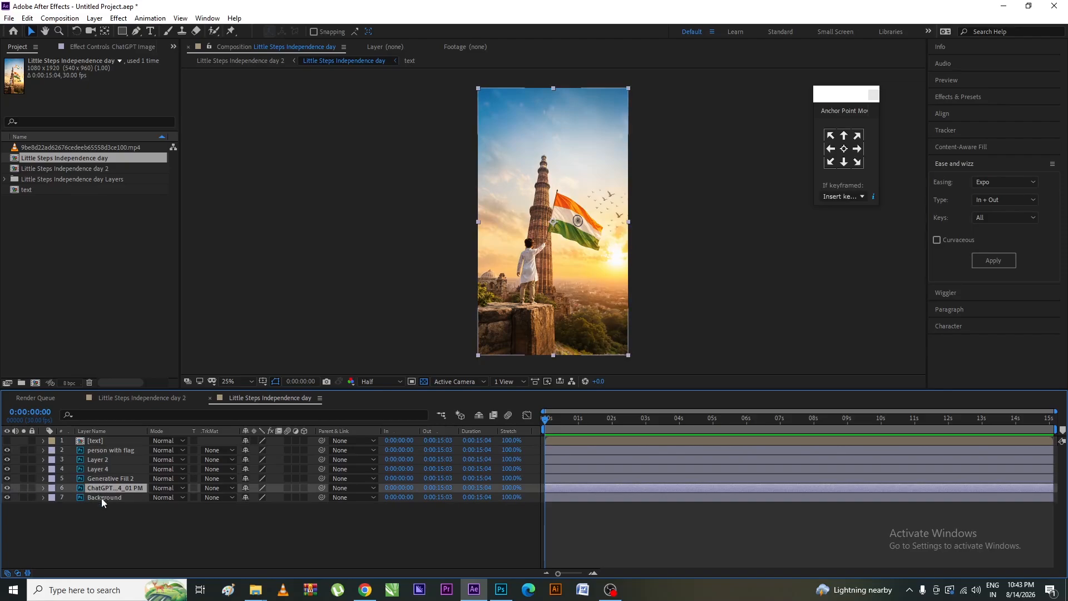
{"action": "left_click", "coordinate": [102, 497], "text": "shift"}
{"action": "left_click", "coordinate": [106, 478], "text": "shift"}
{"action": "left_click", "coordinate": [6, 478]}
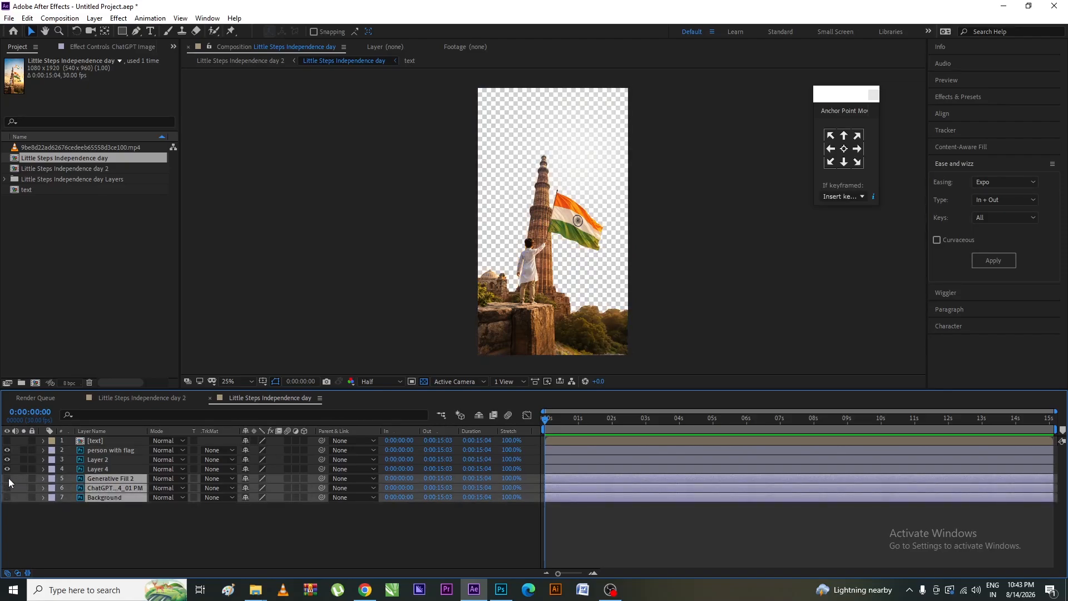
{"action": "left_click", "coordinate": [7, 479]}
{"action": "right_click", "coordinate": [112, 488]}
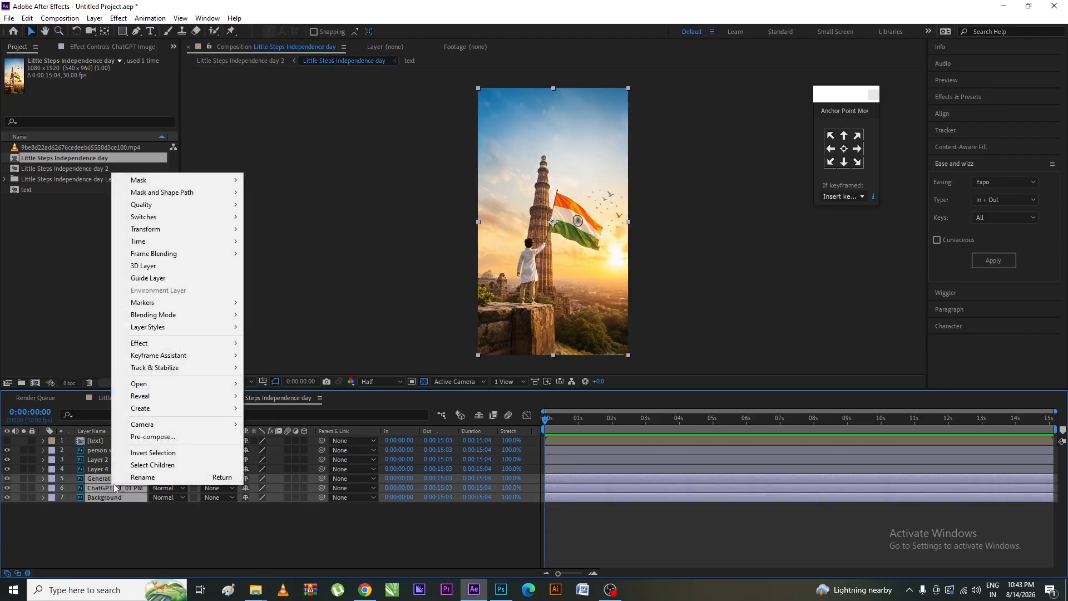
{"action": "left_click", "coordinate": [153, 436]}
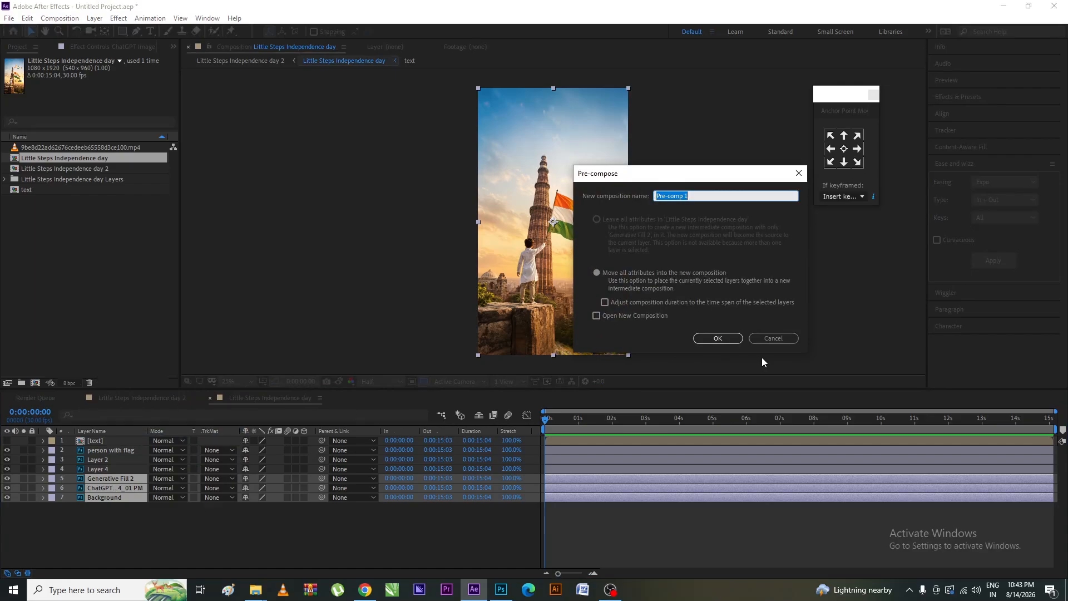
{"action": "type", "text": "g"}
{"action": "key", "text": "Return"}
{"action": "left_click", "coordinate": [7, 478]}
{"action": "left_click", "coordinate": [8, 479]}
Step: Cut Layer 4 out of the main composition and paste it into the gb composition
{"action": "left_click", "coordinate": [7, 469]}
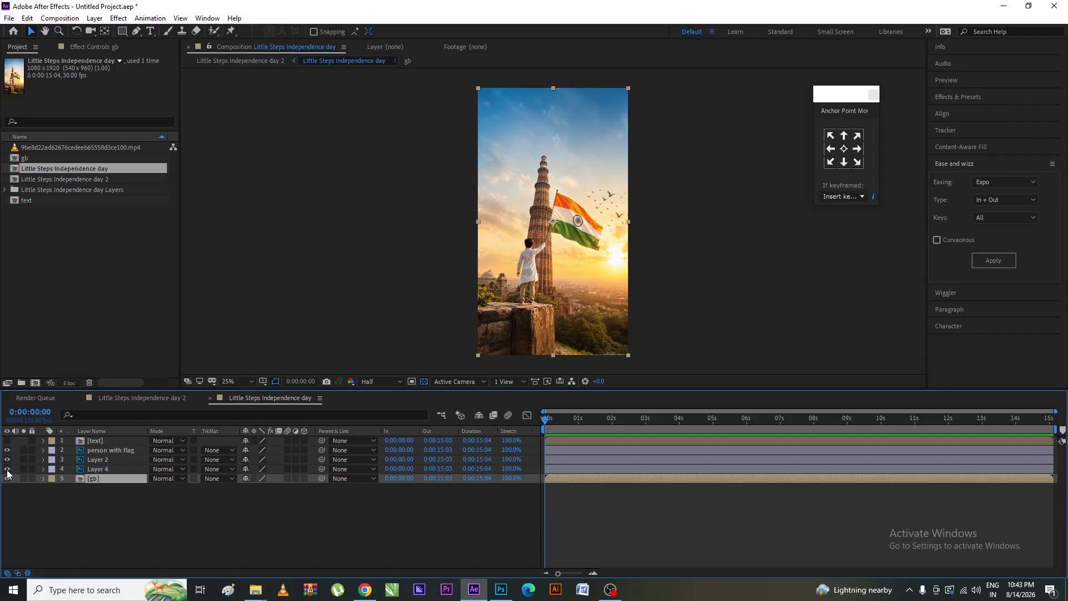
{"action": "left_click", "coordinate": [7, 469]}
{"action": "left_click", "coordinate": [102, 469]}
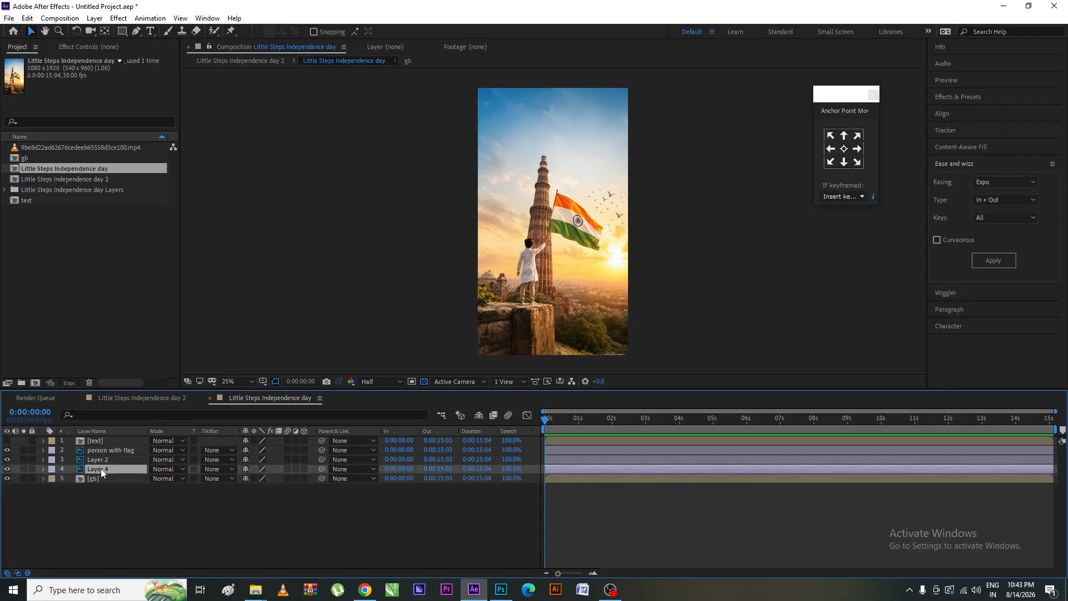
{"action": "key", "text": "Delete"}
{"action": "double_click", "coordinate": [105, 470]}
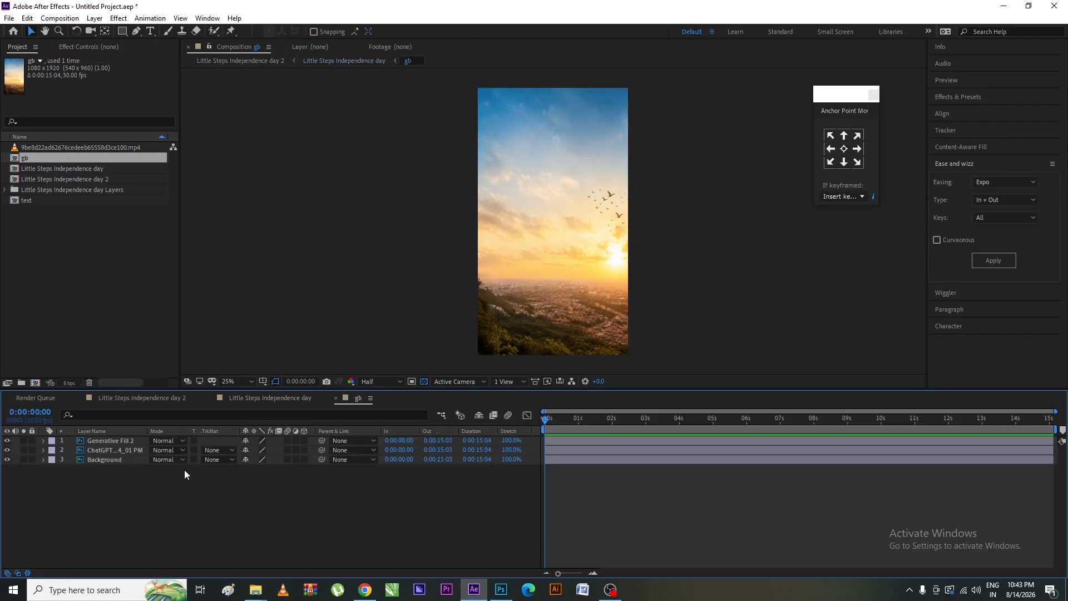
{"action": "key", "text": "ctrl+v"}
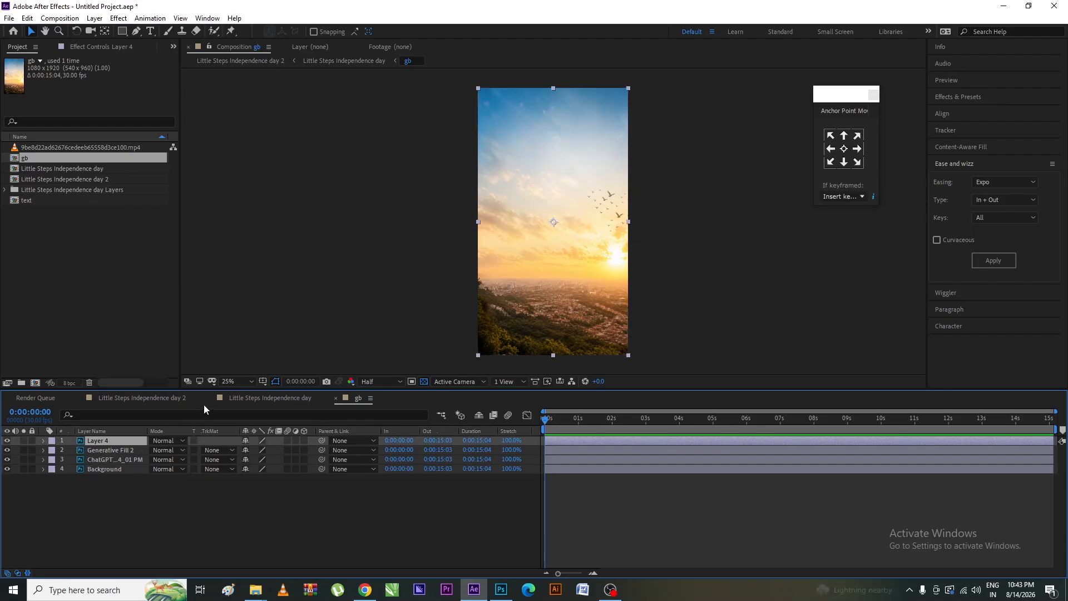
Step: Return to the Little Steps Independence day composition and rename its gb layer to bg
{"action": "left_click", "coordinate": [161, 397]}
{"action": "left_click", "coordinate": [336, 397]}
{"action": "left_click", "coordinate": [210, 398]}
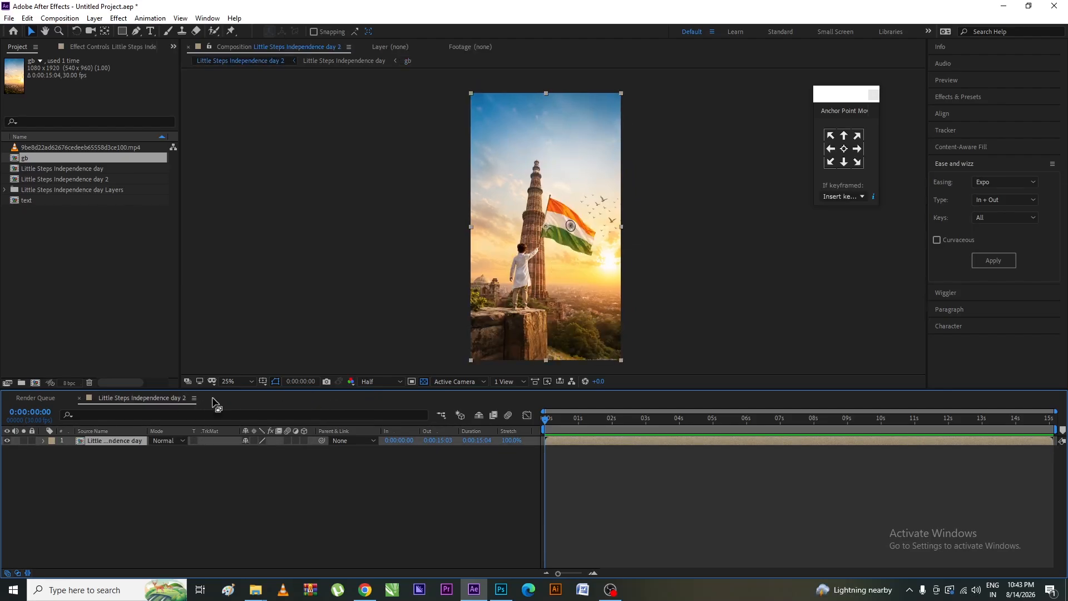
{"action": "double_click", "coordinate": [113, 442]}
{"action": "left_click", "coordinate": [105, 471]}
{"action": "right_click", "coordinate": [105, 472]}
{"action": "left_click", "coordinate": [138, 529]}
{"action": "type", "text": "bg"}
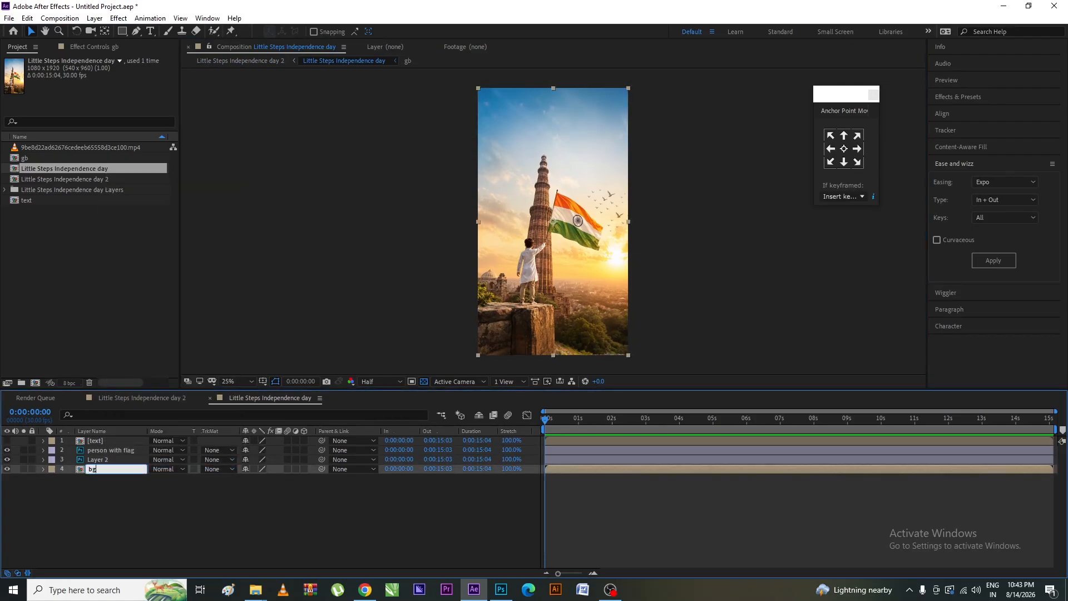
{"action": "left_click", "coordinate": [176, 526]}
{"action": "left_click", "coordinate": [120, 469]}
Step: Toggle the visibility of the bg layer and Layer 2 to check what each one contains
{"action": "left_click", "coordinate": [7, 469]}
{"action": "left_click", "coordinate": [6, 469]}
{"action": "left_click", "coordinate": [7, 460]}
{"action": "left_click", "coordinate": [7, 459]}
{"action": "left_click", "coordinate": [6, 460]}
{"action": "left_click", "coordinate": [6, 460]}
{"action": "left_click", "coordinate": [797, 294]}
{"action": "left_click", "coordinate": [583, 227]}
{"action": "left_click", "coordinate": [693, 253]}
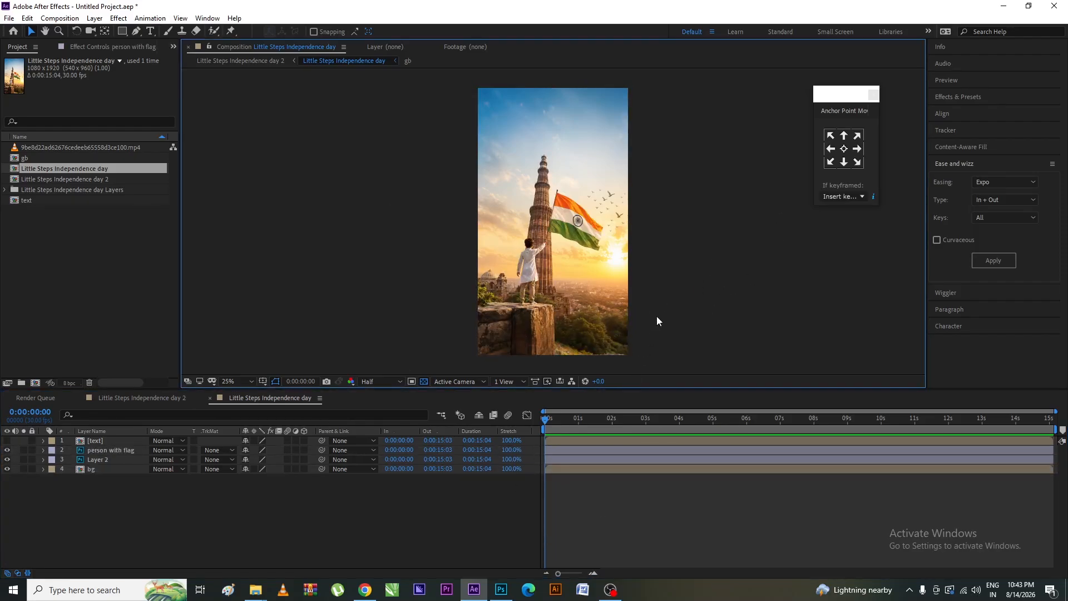
Step: Turn the person with flag, Layer 2 and bg layers into 3D layers
{"action": "left_click_drag", "start_coordinate": [844, 96], "coordinate": [858, 96]}
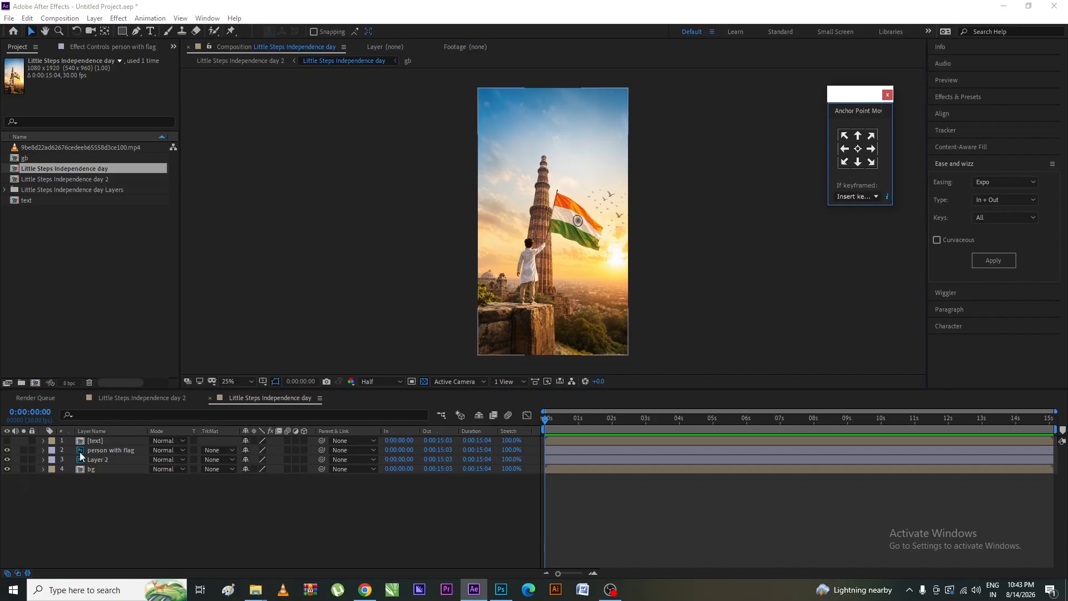
{"action": "left_click", "coordinate": [77, 452]}
{"action": "left_click", "coordinate": [109, 471], "text": "shift"}
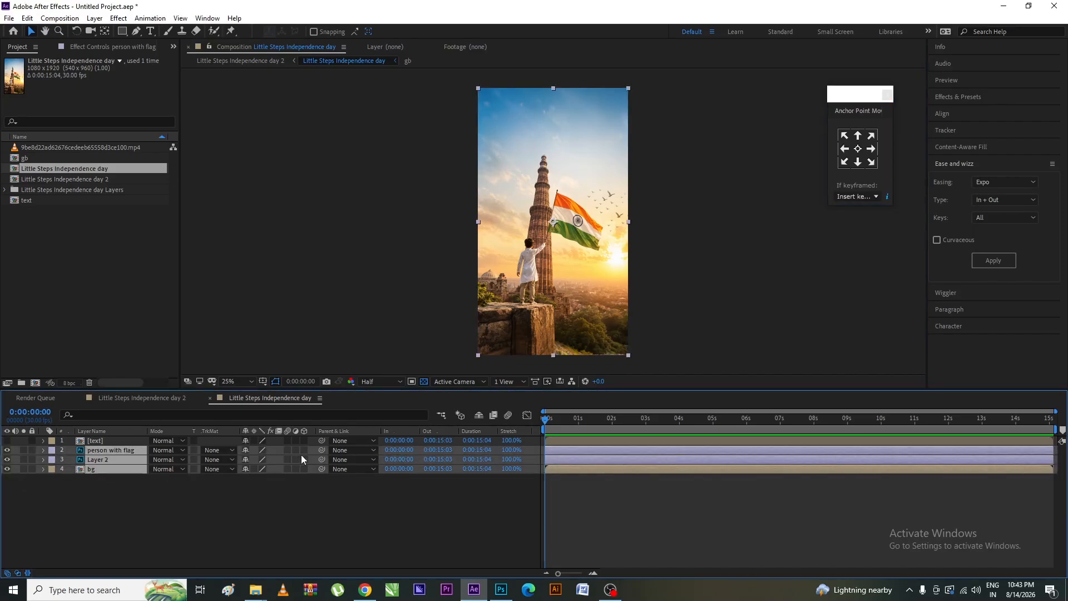
{"action": "left_click", "coordinate": [305, 452]}
{"action": "left_click", "coordinate": [679, 276]}
{"action": "left_click", "coordinate": [591, 239]}
{"action": "left_click", "coordinate": [706, 253]}
Step: Split the composition viewer into two horizontal views and activate the Top view
{"action": "left_click", "coordinate": [108, 460]}
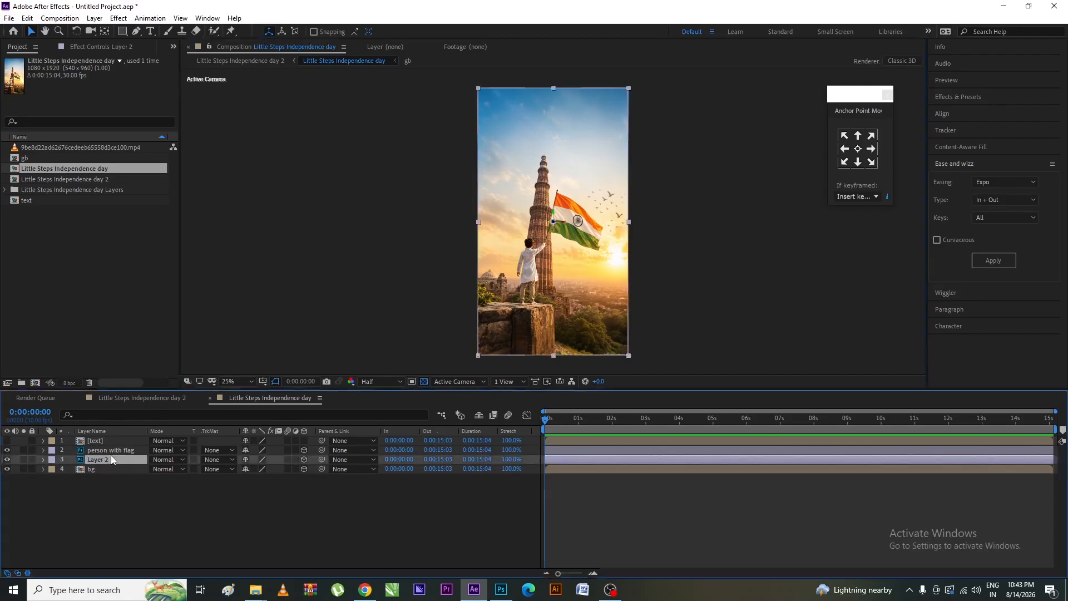
{"action": "left_click", "coordinate": [108, 470], "text": "shift"}
{"action": "left_click", "coordinate": [326, 309]}
{"action": "left_click", "coordinate": [509, 382]}
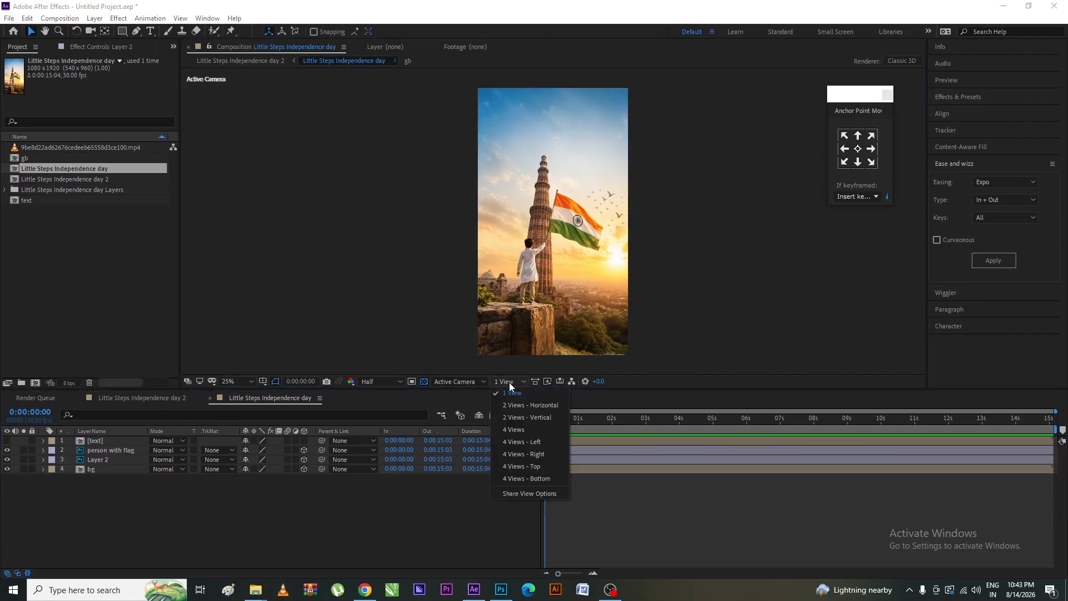
{"action": "left_click", "coordinate": [524, 406]}
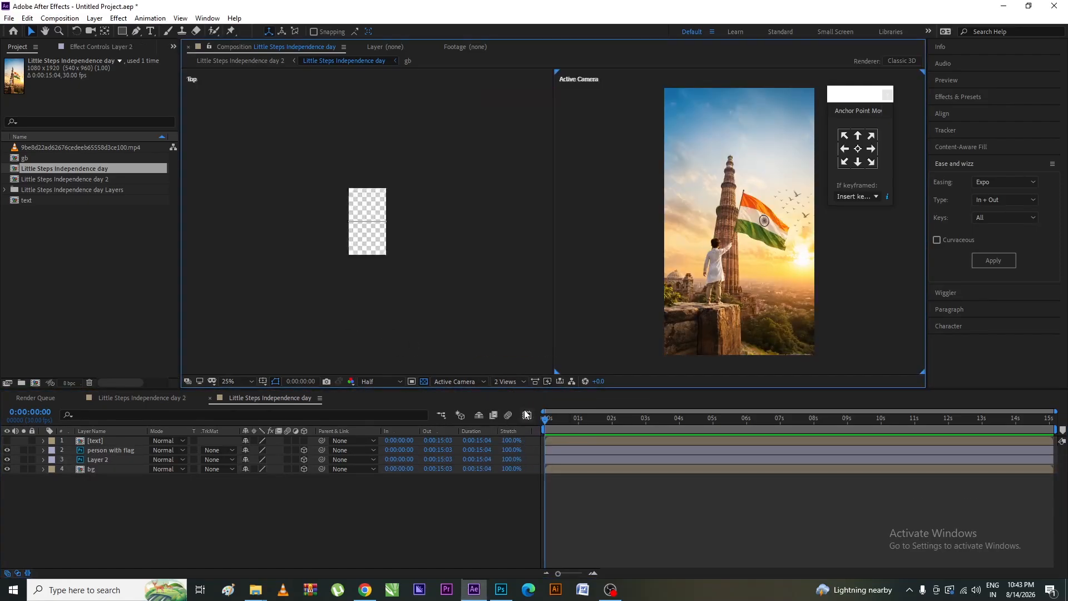
{"action": "left_click", "coordinate": [440, 236]}
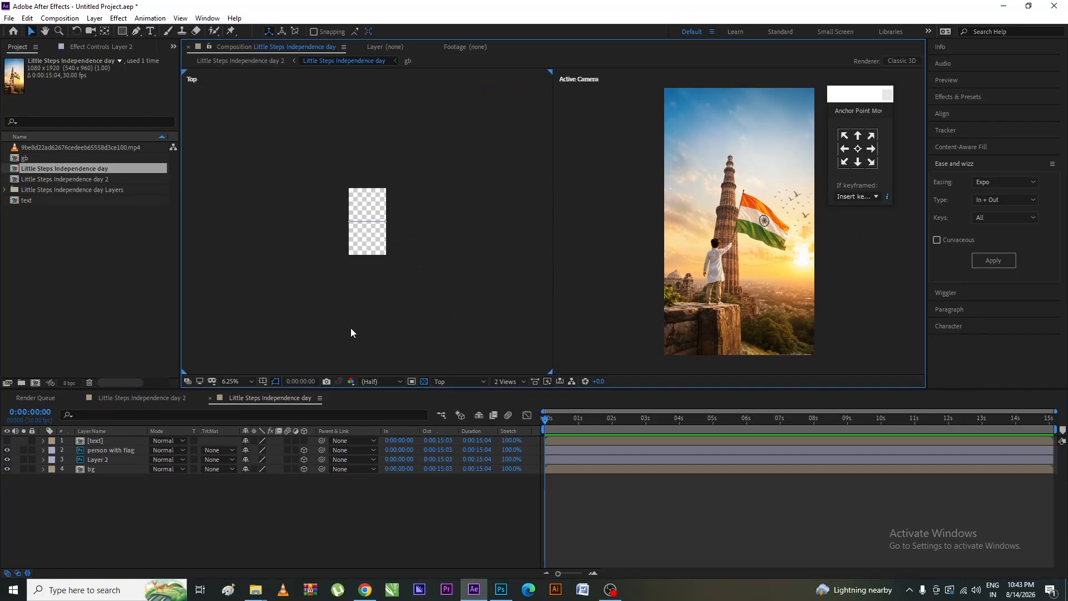
Step: Push the bg layer far back in depth, well behind the other layers, using the Top view
{"action": "left_click_drag", "start_coordinate": [289, 151], "coordinate": [469, 312]}
{"action": "left_click", "coordinate": [468, 319]}
{"action": "scroll", "coordinate": [359, 201], "scroll_direction": "up", "scroll_amount": 2}
{"action": "scroll", "coordinate": [361, 206], "scroll_direction": "down", "scroll_amount": 1}
{"action": "left_click", "coordinate": [97, 468]}
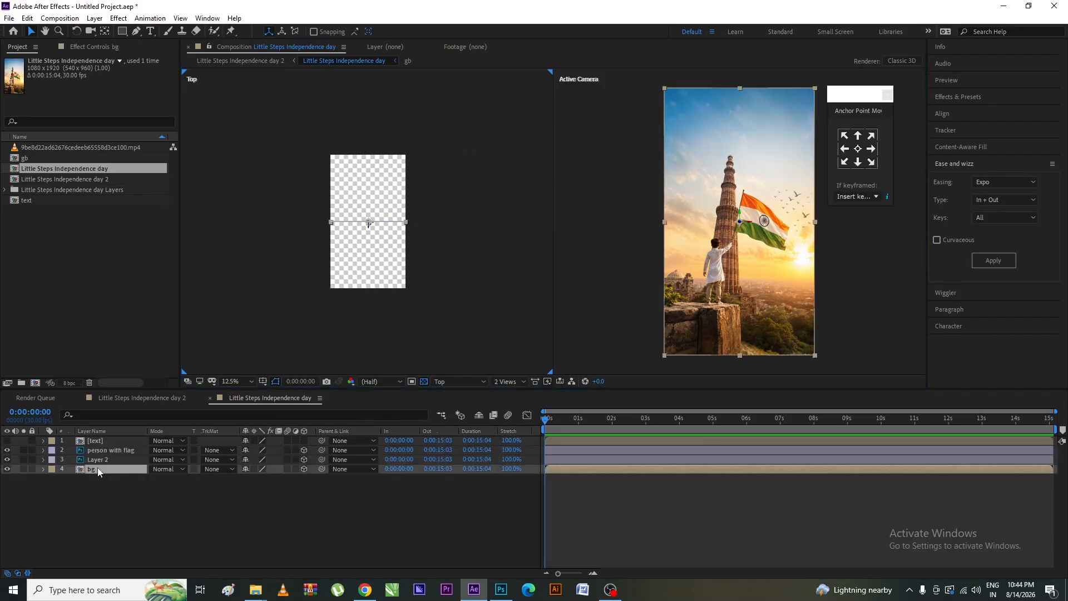
{"action": "key", "text": "s"}
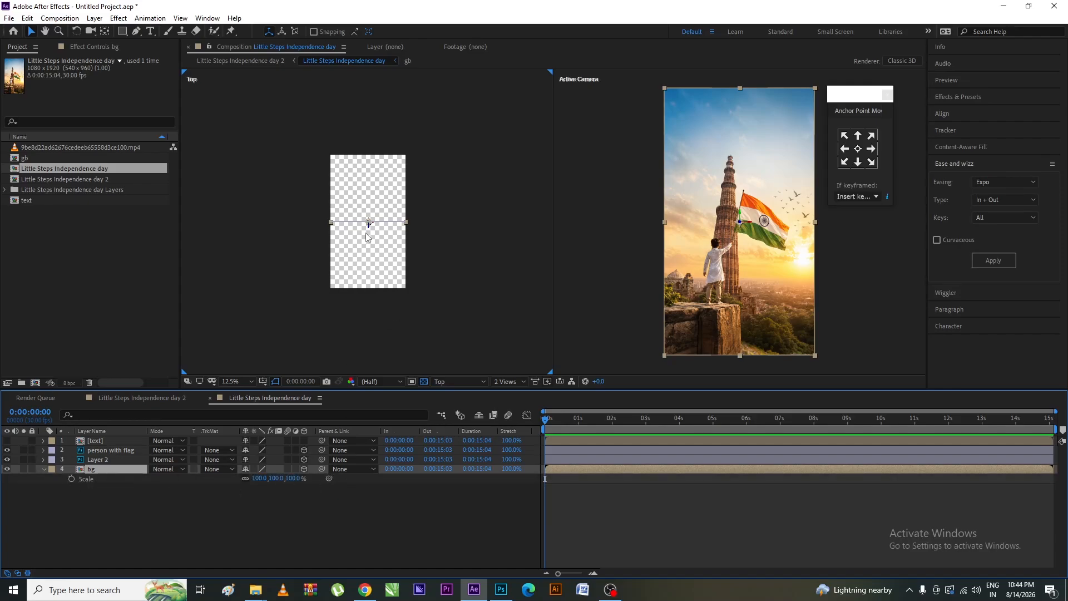
{"action": "left_click_drag", "start_coordinate": [367, 225], "coordinate": [394, 100]}
{"action": "left_click_drag", "start_coordinate": [436, 172], "coordinate": [430, 205]}
{"action": "scroll", "coordinate": [429, 205], "scroll_direction": "down", "scroll_amount": 1}
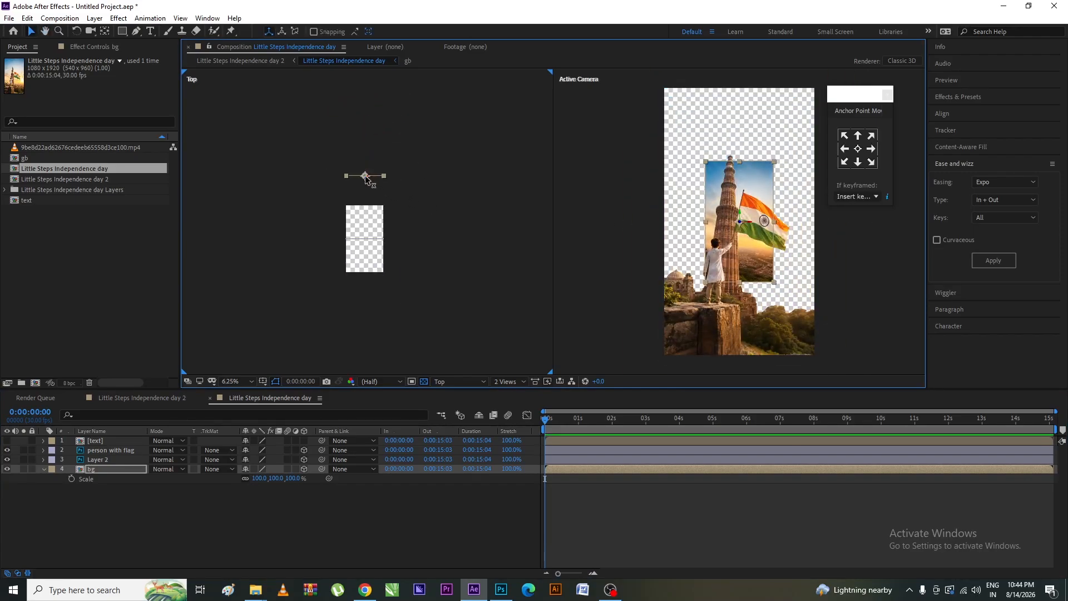
{"action": "left_click_drag", "start_coordinate": [366, 181], "coordinate": [369, 101]}
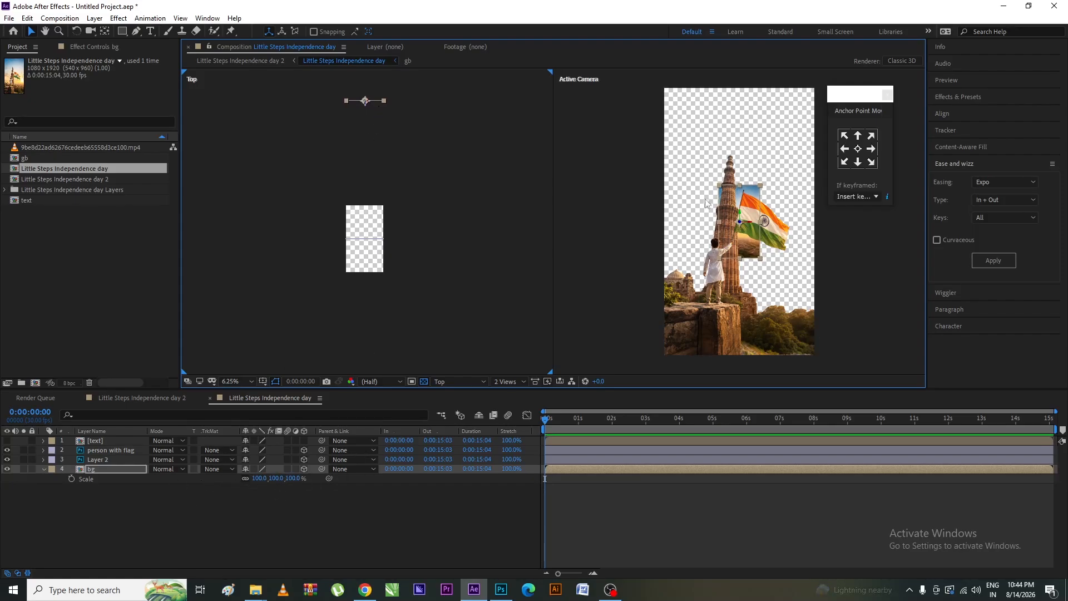
Step: Scale the bg layer up to 371% so it fills the frame in the camera view
{"action": "left_click_drag", "start_coordinate": [857, 91], "coordinate": [920, 93]}
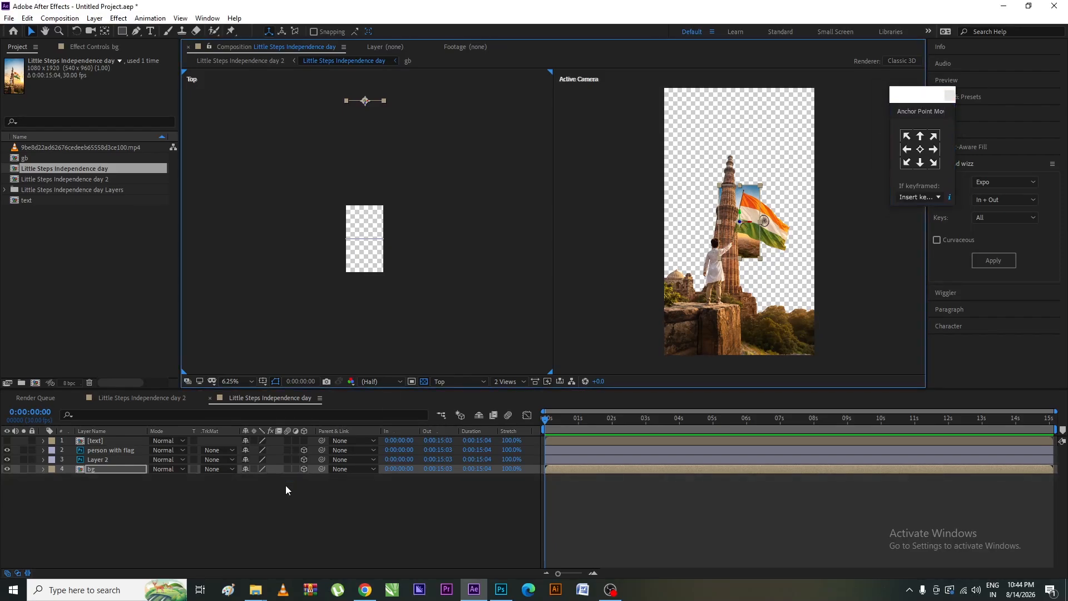
{"action": "left_click", "coordinate": [45, 469]}
{"action": "key", "text": "s"}
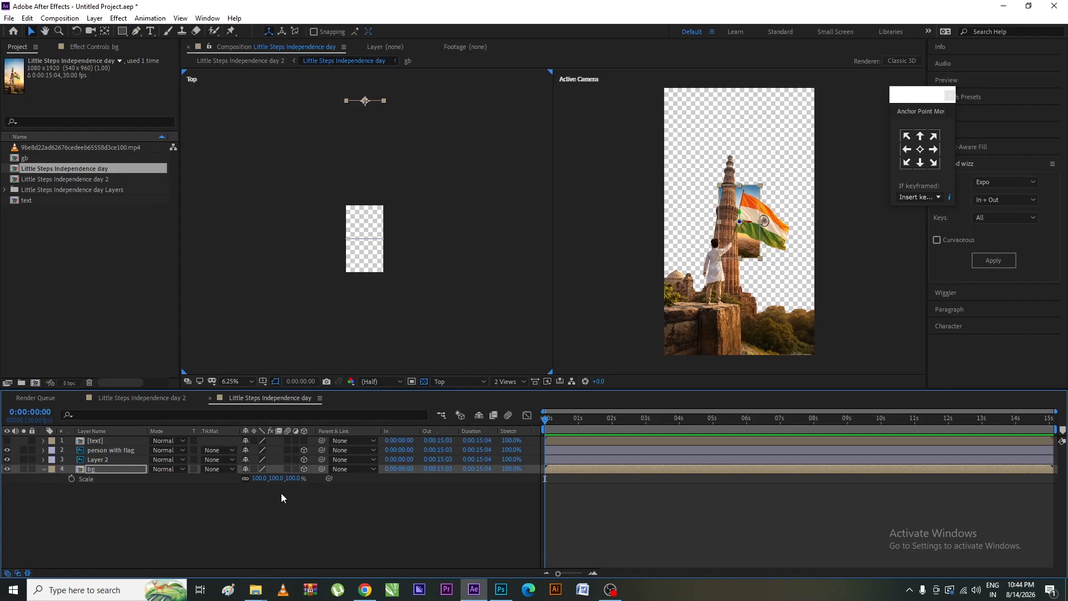
{"action": "left_click_drag", "start_coordinate": [292, 479], "coordinate": [408, 446]}
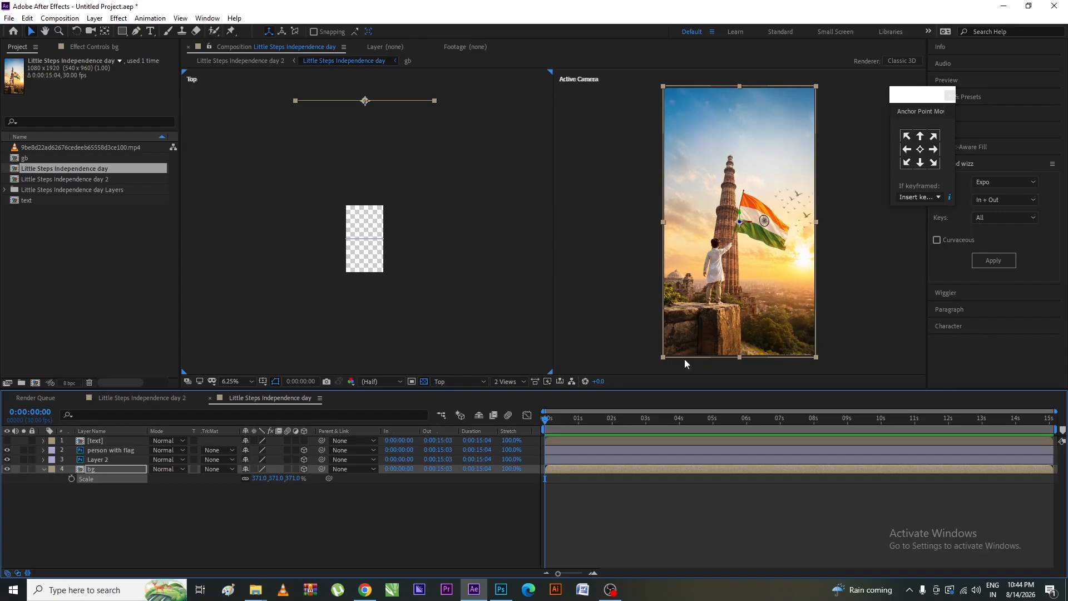
{"action": "left_click", "coordinate": [158, 509]}
{"action": "left_click", "coordinate": [117, 470]}
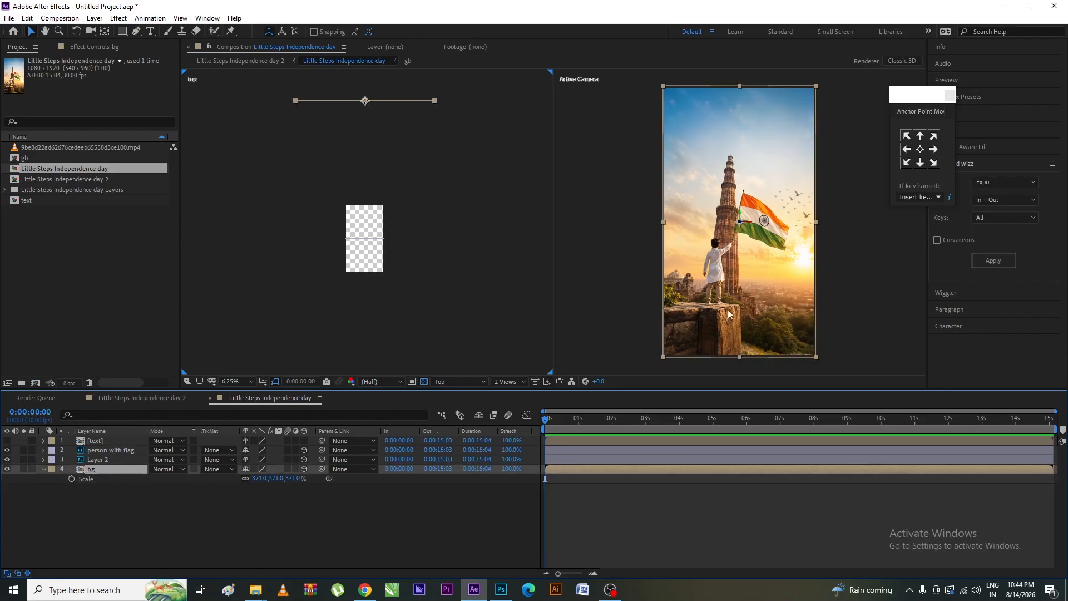
{"action": "left_click", "coordinate": [212, 529]}
Step: Push Layer 2 back in depth to a position between the person with flag layer and the bg layer
{"action": "left_click", "coordinate": [109, 459]}
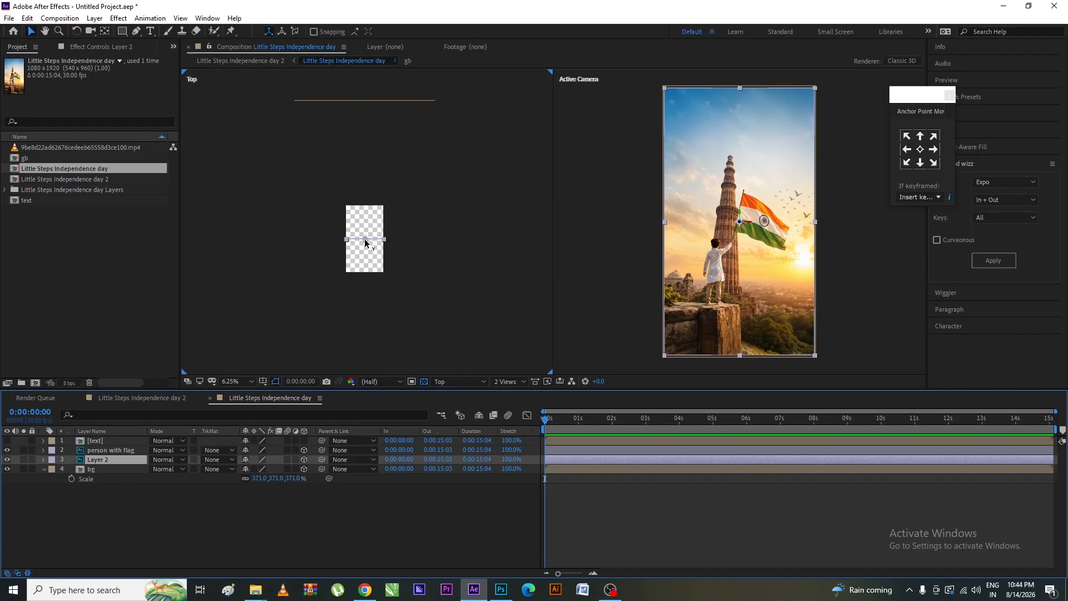
{"action": "left_click_drag", "start_coordinate": [365, 241], "coordinate": [392, 153]}
{"action": "scroll", "coordinate": [394, 167], "scroll_direction": "down", "scroll_amount": 2}
{"action": "scroll", "coordinate": [390, 169], "scroll_direction": "up", "scroll_amount": 2}
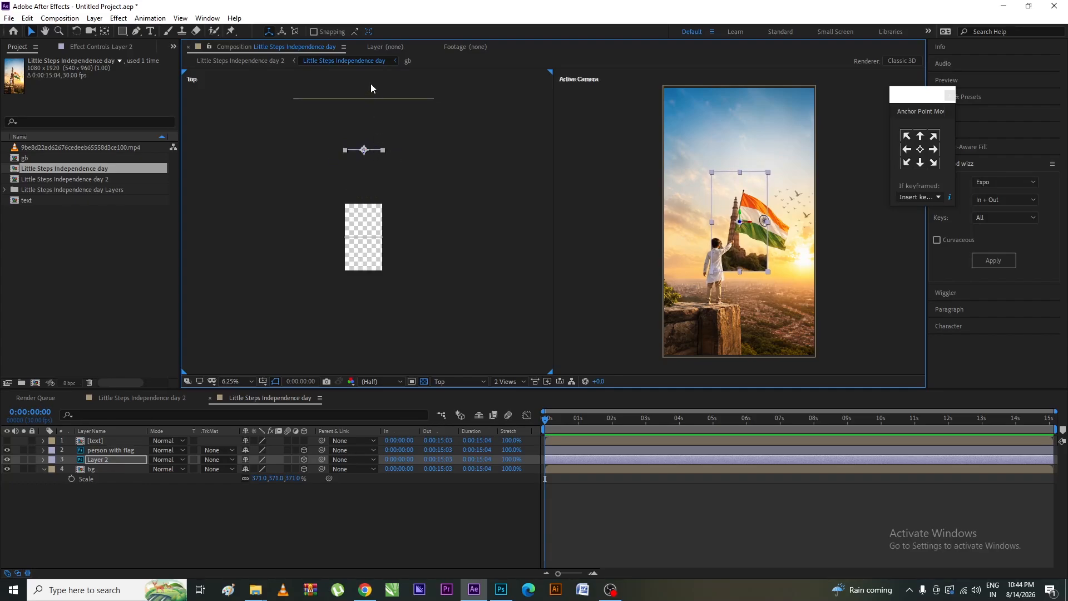
{"action": "left_click", "coordinate": [373, 99]}
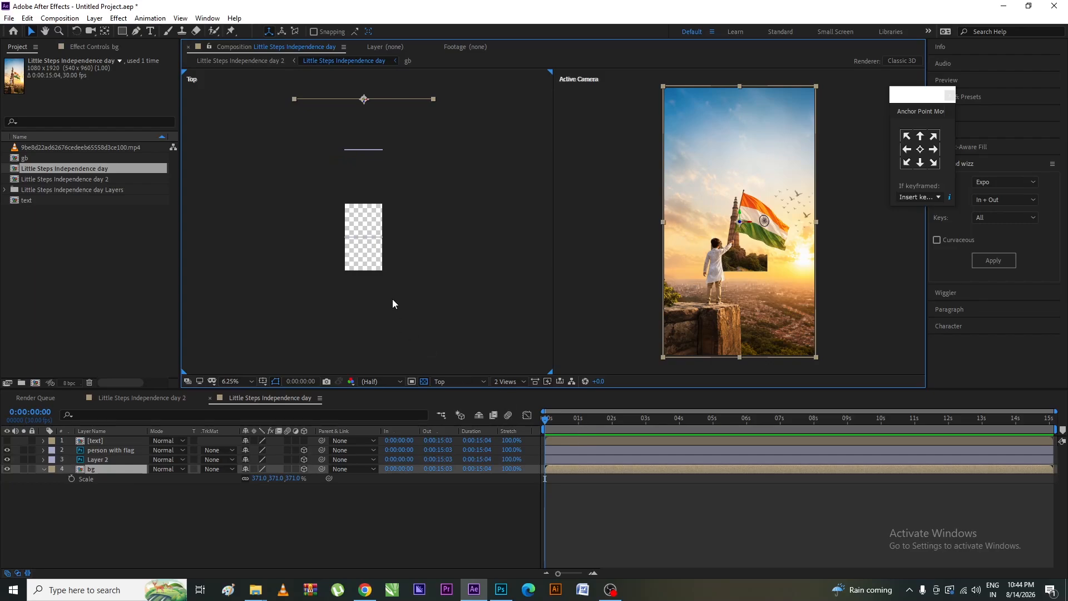
Step: Push the bg layer farther back in depth and scale it to 475% so it fills the camera frame
{"action": "left_click_drag", "start_coordinate": [409, 158], "coordinate": [415, 210]}
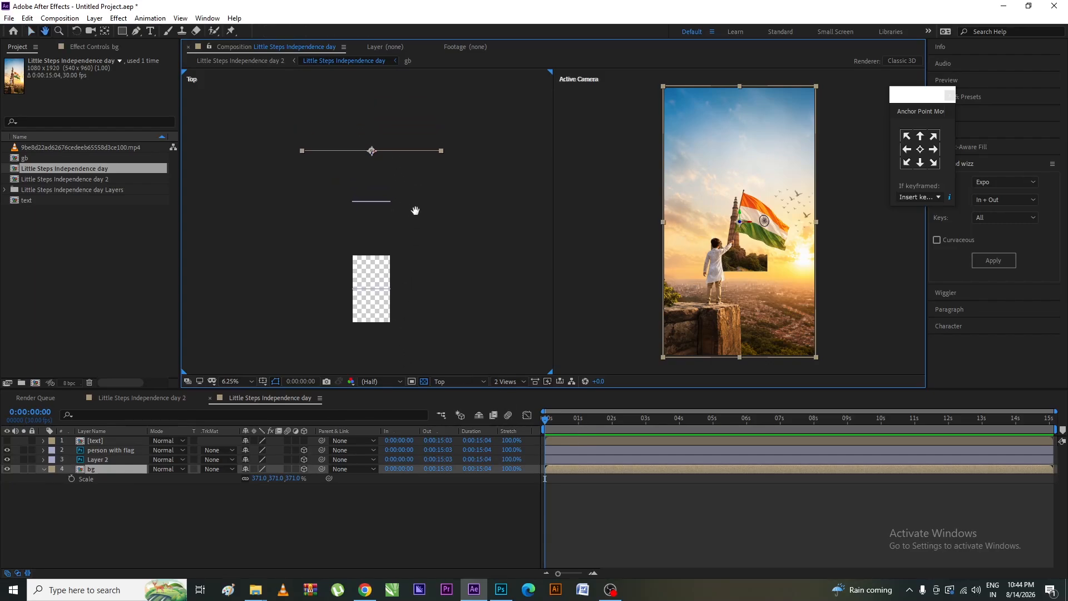
{"action": "left_click_drag", "start_coordinate": [372, 151], "coordinate": [372, 95]}
{"action": "key", "text": "s"}
{"action": "left_click_drag", "start_coordinate": [261, 479], "coordinate": [334, 465]}
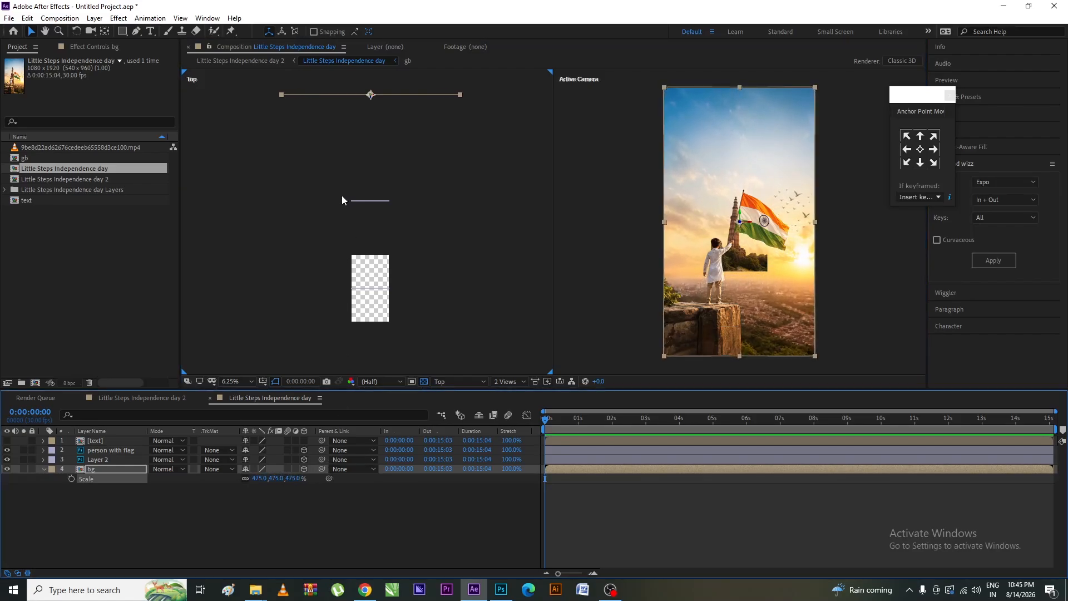
Step: Push Layer 2 farther back toward the bg layer and scale it up to 348% to fill the frame
{"action": "left_click", "coordinate": [368, 201]}
{"action": "left_click_drag", "start_coordinate": [372, 206], "coordinate": [382, 166]}
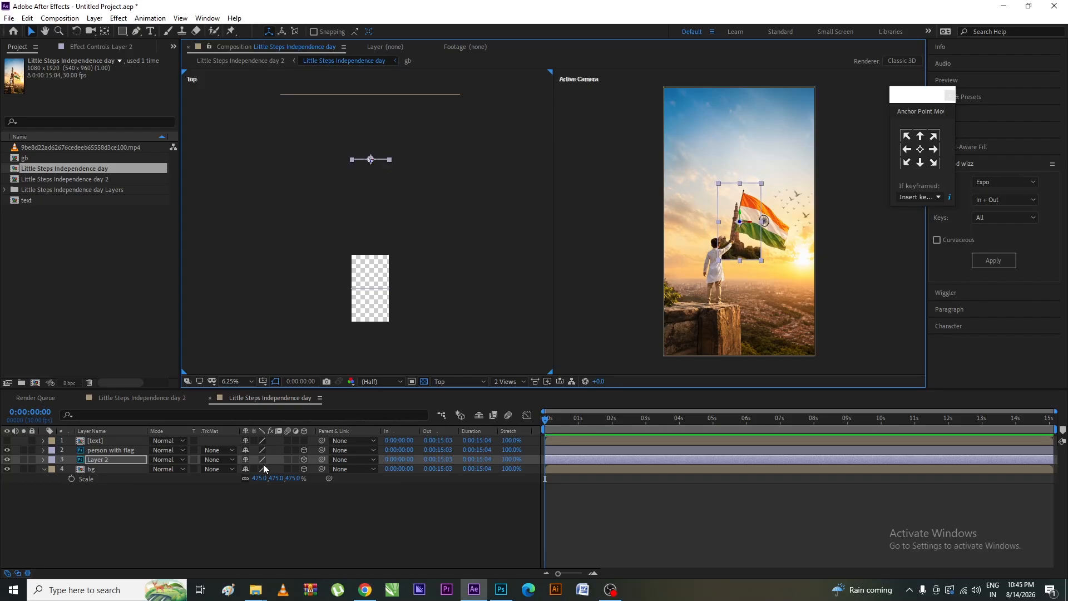
{"action": "key", "text": "s"}
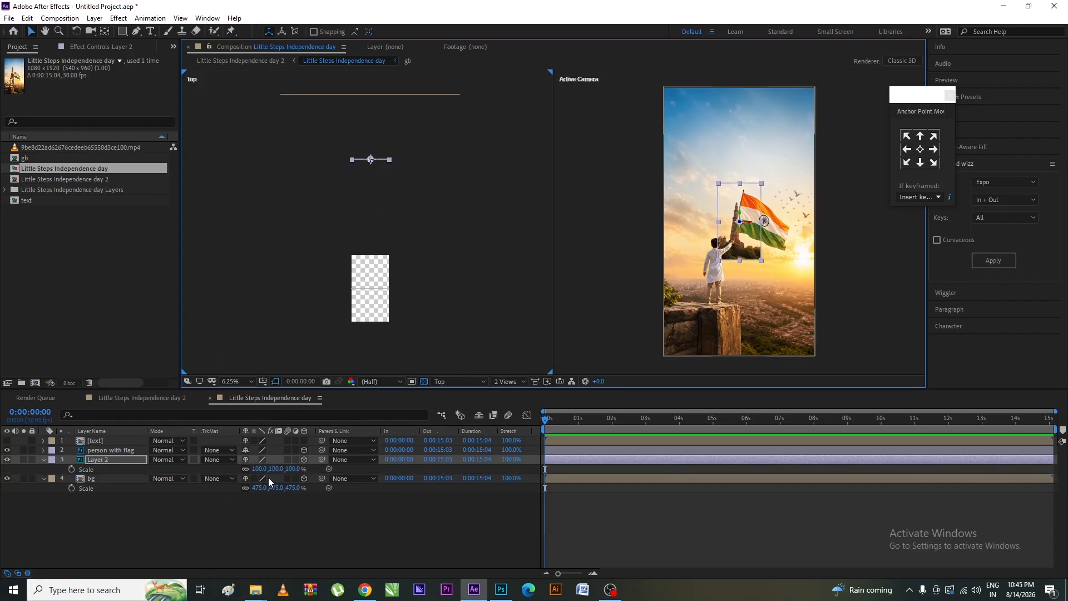
{"action": "left_click_drag", "start_coordinate": [291, 470], "coordinate": [433, 470]}
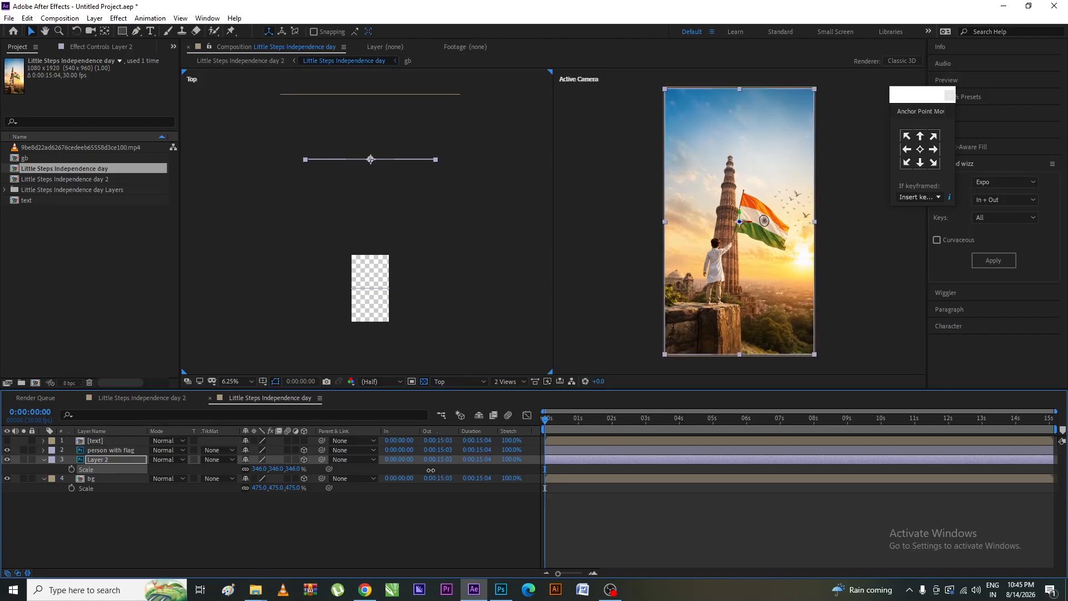
{"action": "left_click", "coordinate": [410, 305]}
Step: Move the person with flag layer back in depth, staying in front of Layer 2, and scale it to 212%
{"action": "left_click", "coordinate": [308, 293]}
{"action": "left_click", "coordinate": [372, 289]}
{"action": "left_click_drag", "start_coordinate": [371, 293], "coordinate": [386, 234]}
{"action": "key", "text": "s"}
{"action": "left_click_drag", "start_coordinate": [290, 459], "coordinate": [336, 441]}
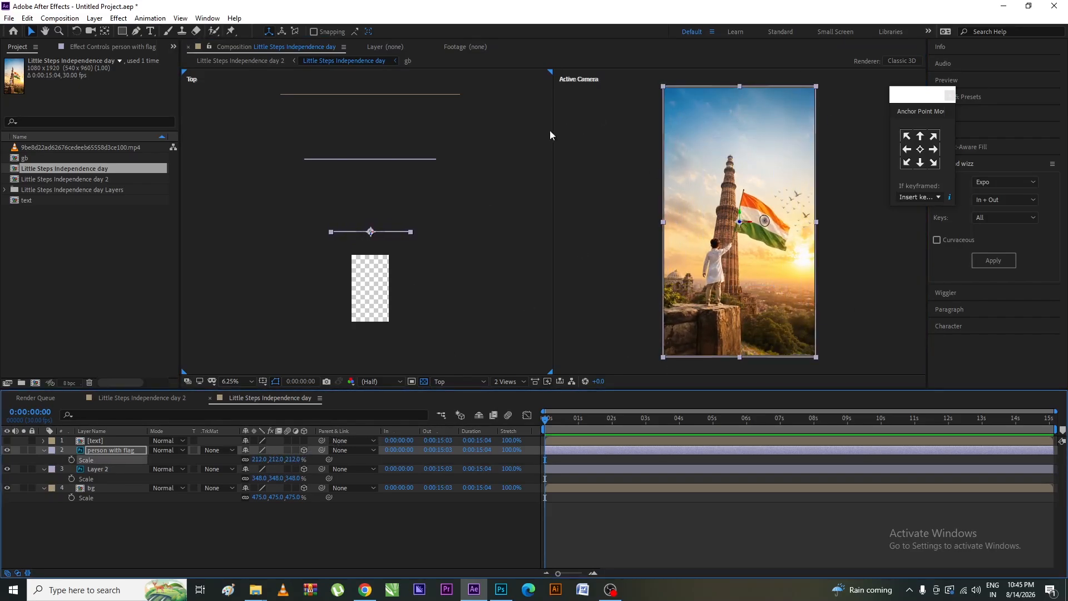
Step: Return the composition viewer to a single Active Camera view
{"action": "left_click", "coordinate": [662, 146]}
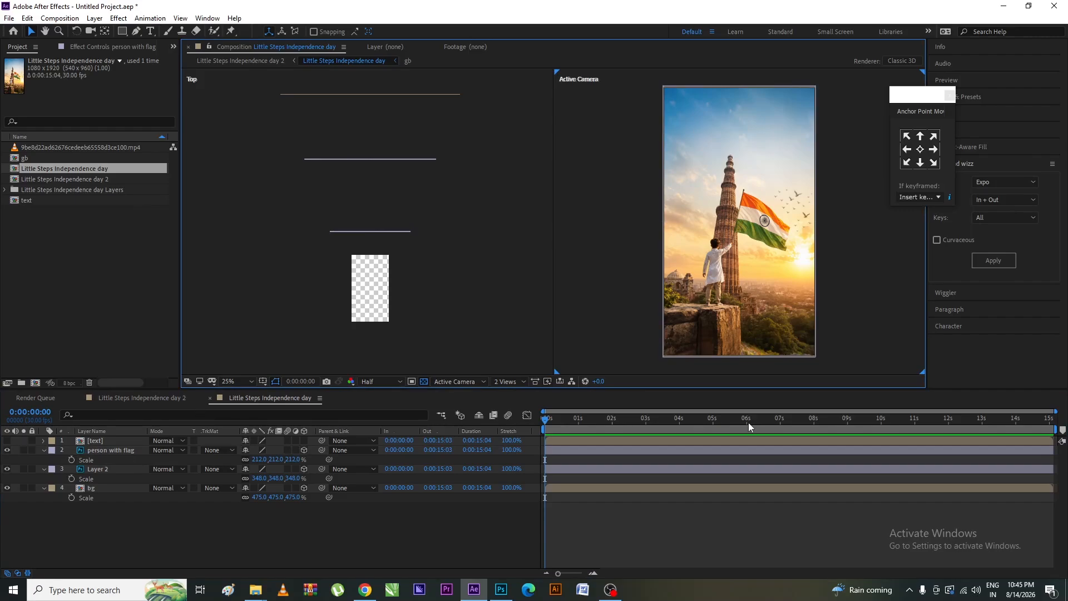
{"action": "left_click", "coordinate": [509, 382]}
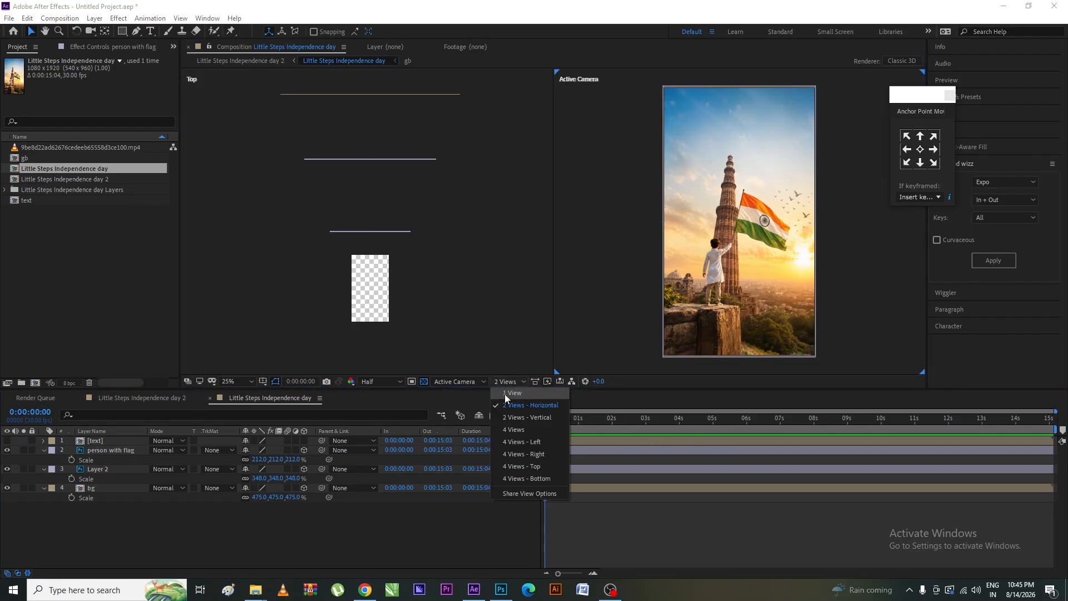
{"action": "left_click", "coordinate": [511, 424]}
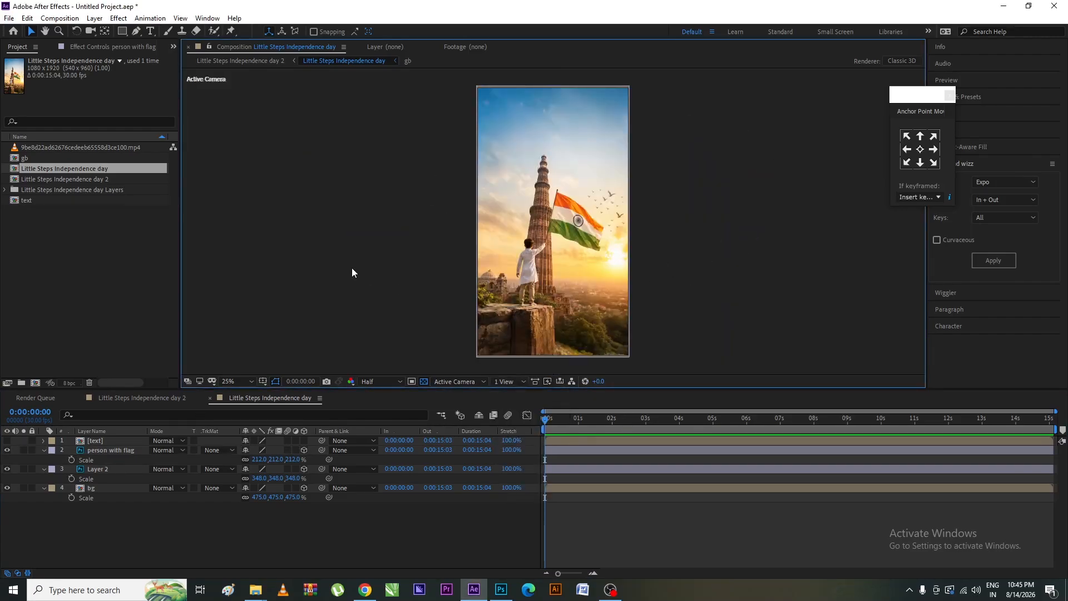
Step: Add a two-node camera with the 50mm preset and place it below the text layer
{"action": "right_click", "coordinate": [343, 254]}
{"action": "mouse_move", "coordinate": [423, 260]}
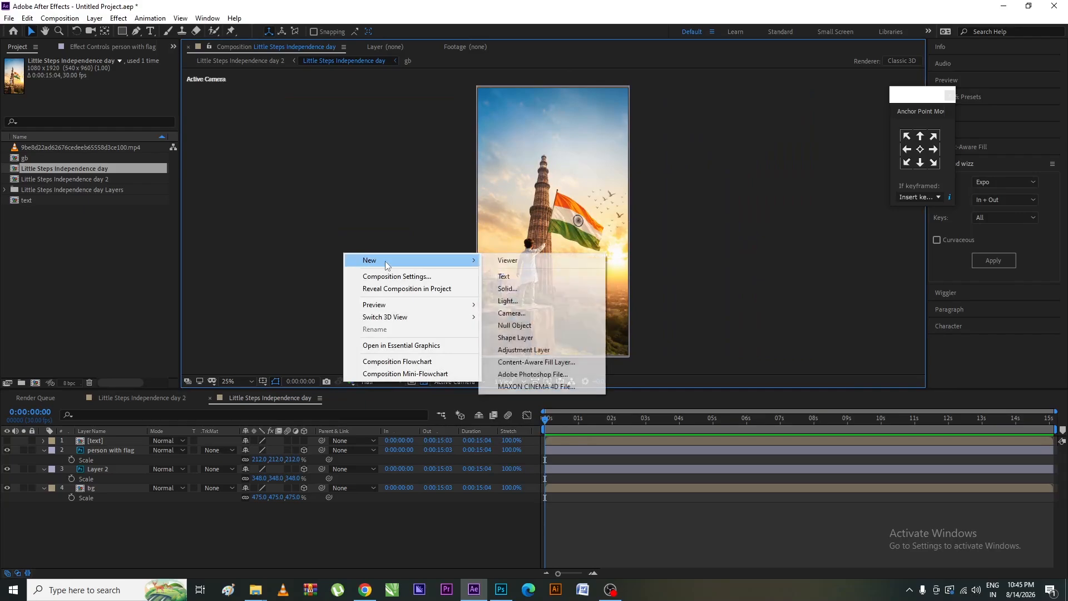
{"action": "left_click", "coordinate": [545, 315]}
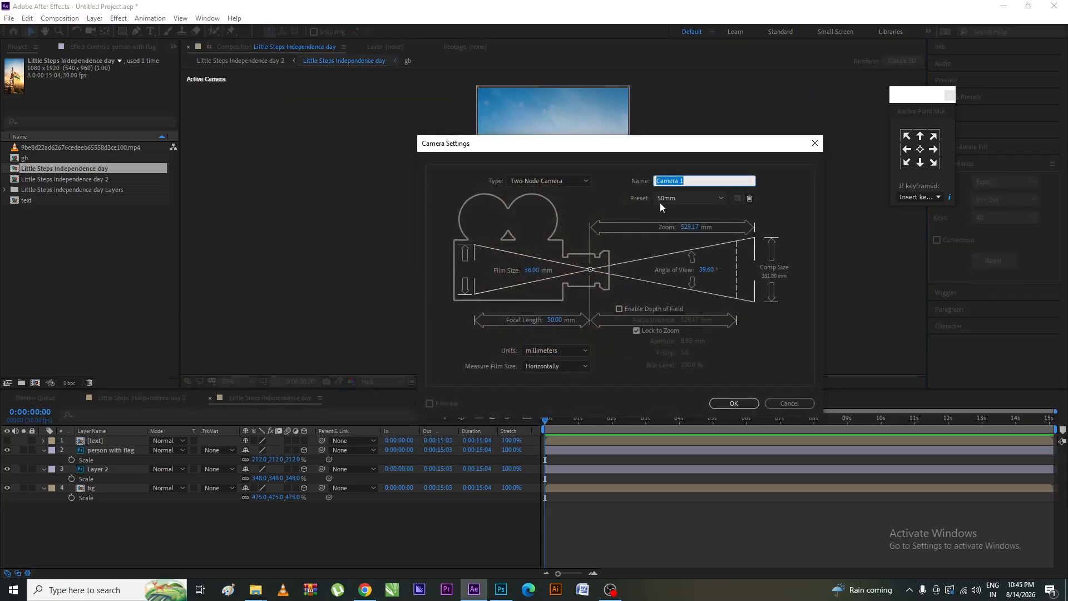
{"action": "left_click", "coordinate": [725, 406]}
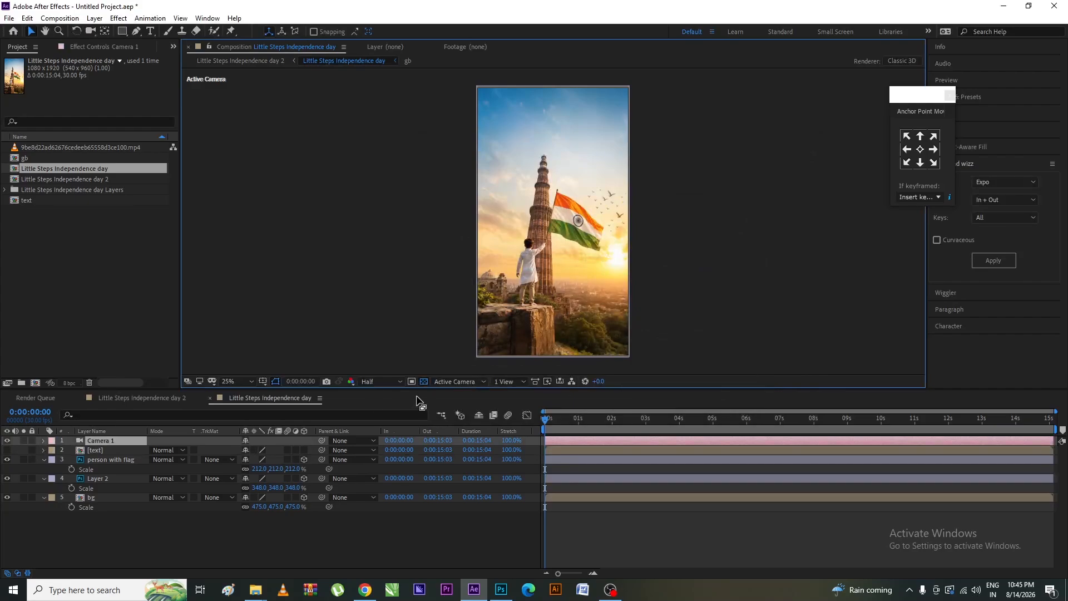
{"action": "left_click_drag", "start_coordinate": [94, 443], "coordinate": [60, 454]}
Step: Add a 3D null object above the camera and parent Camera 1 to it
{"action": "right_click", "coordinate": [327, 290]}
{"action": "mouse_move", "coordinate": [332, 298]}
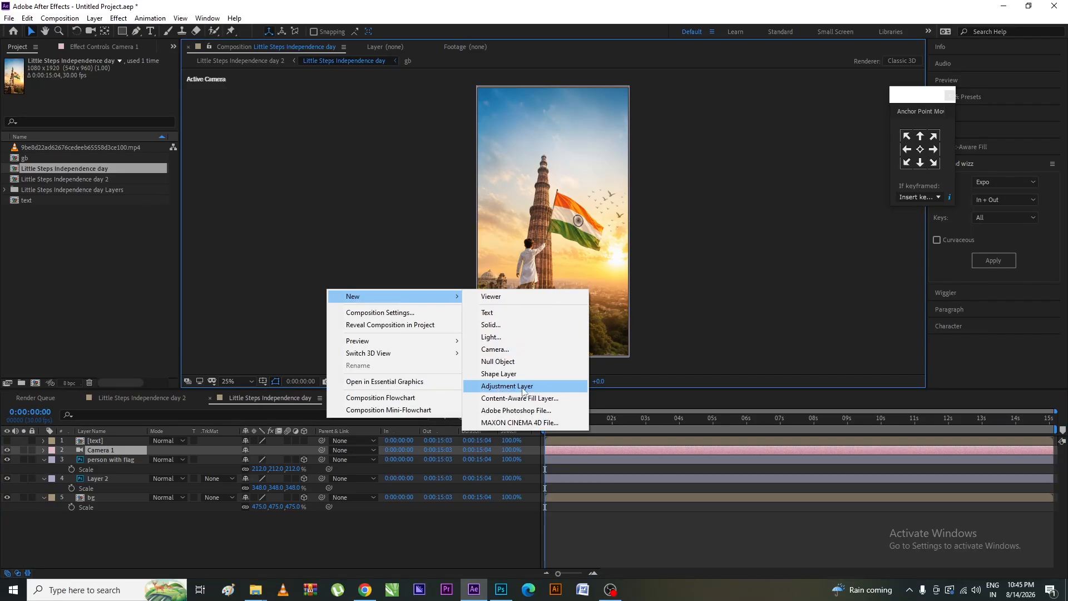
{"action": "left_click", "coordinate": [498, 362]}
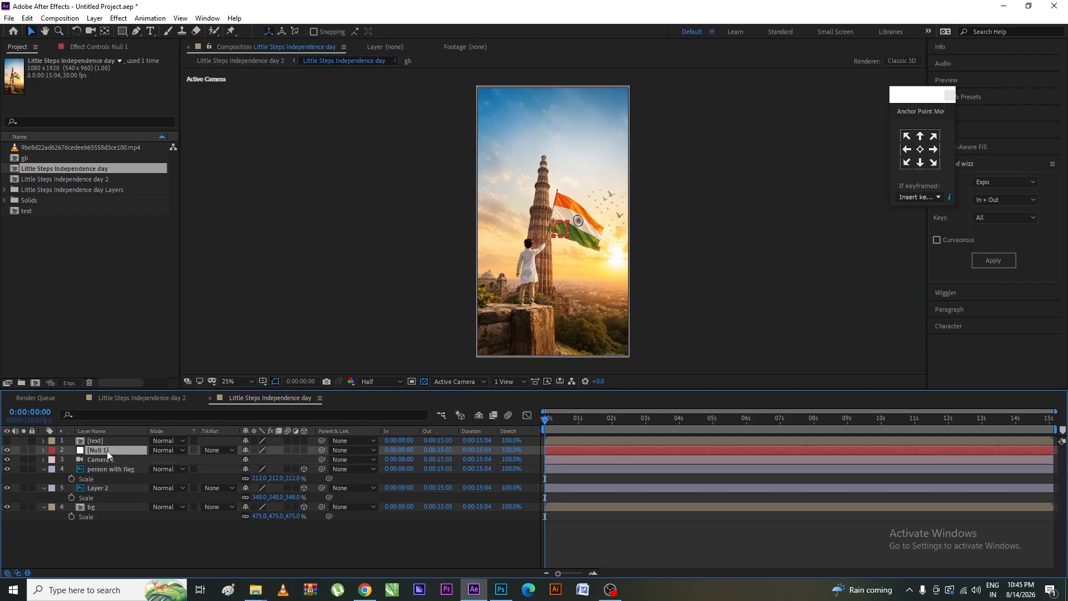
{"action": "left_click", "coordinate": [153, 461]}
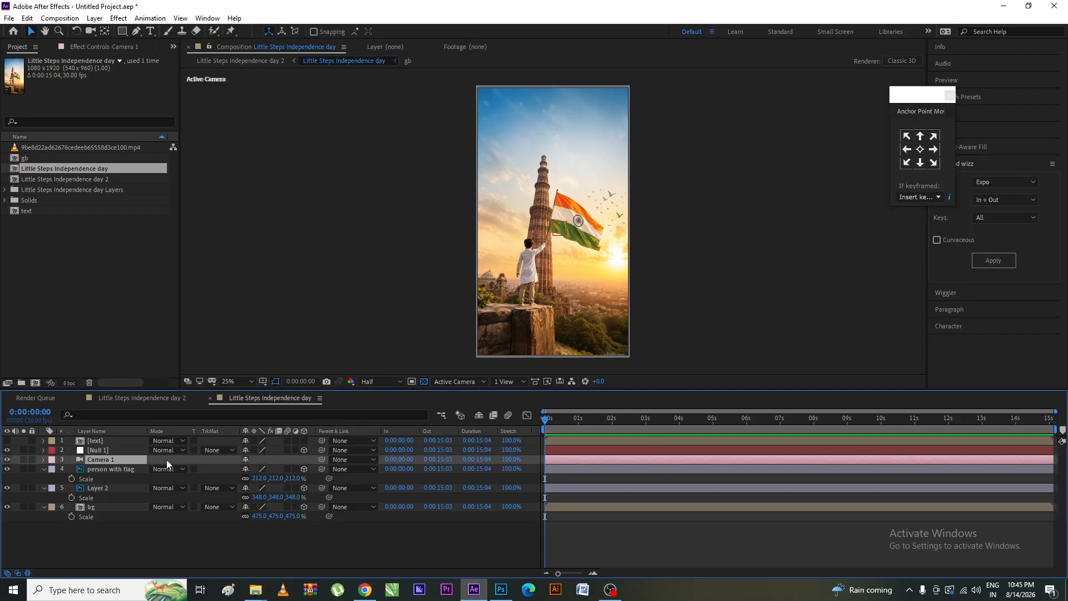
{"action": "left_click_drag", "start_coordinate": [322, 460], "coordinate": [99, 449]}
{"action": "left_click", "coordinate": [99, 449]}
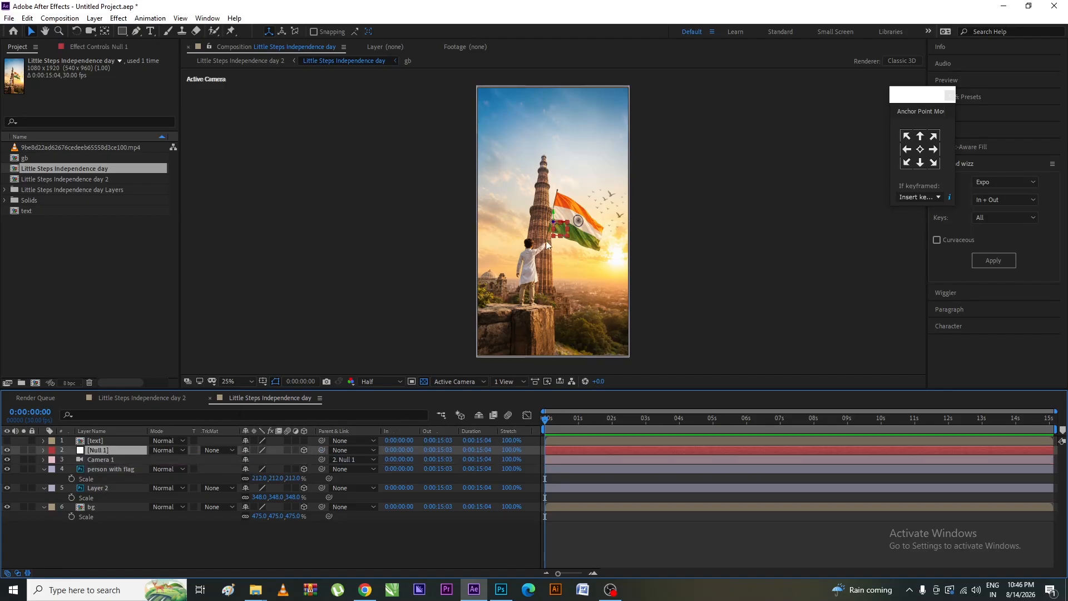
Step: Reveal the null's Position and Scale properties and start keyframing both at 0:00:00:00
{"action": "left_click_drag", "start_coordinate": [560, 231], "coordinate": [582, 243]}
{"action": "key", "text": "ctrl+z"}
{"action": "key", "text": "s"}
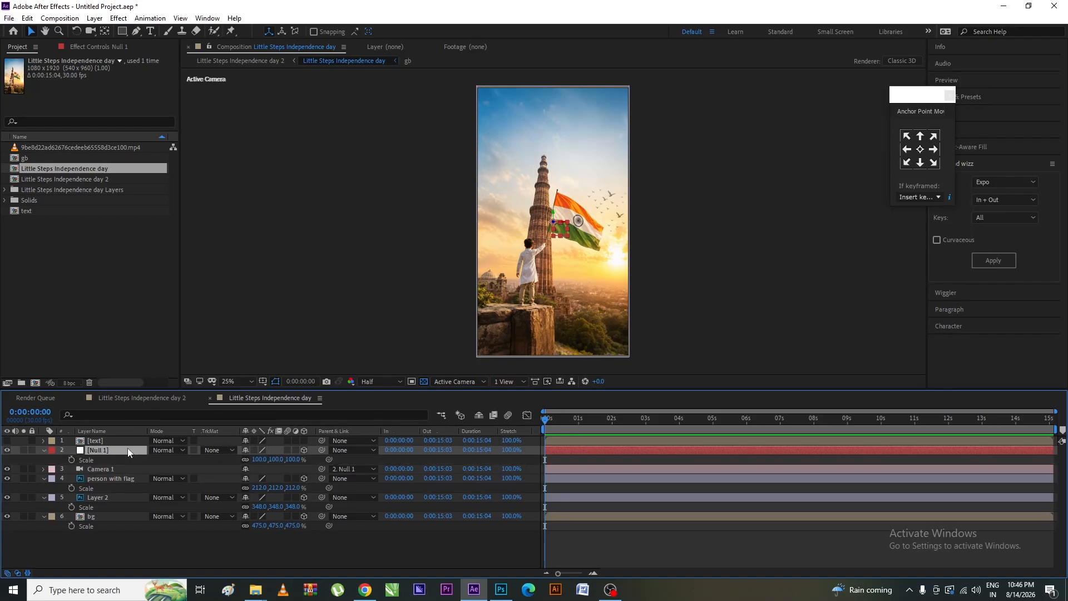
{"action": "key", "text": "shift+p"}
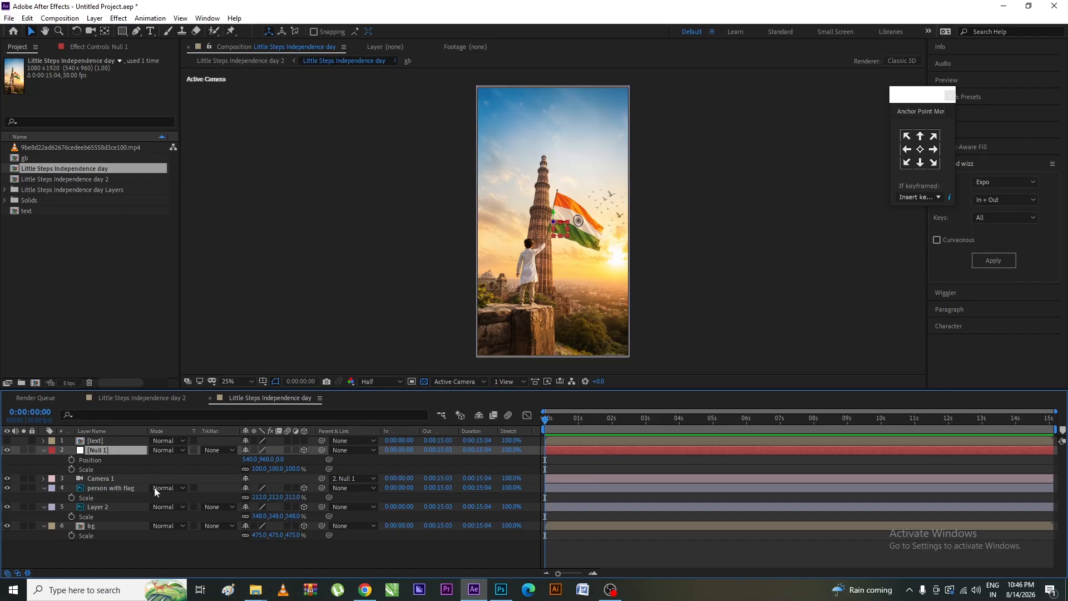
{"action": "left_click", "coordinate": [86, 461]}
{"action": "left_click", "coordinate": [87, 469], "text": "shift"}
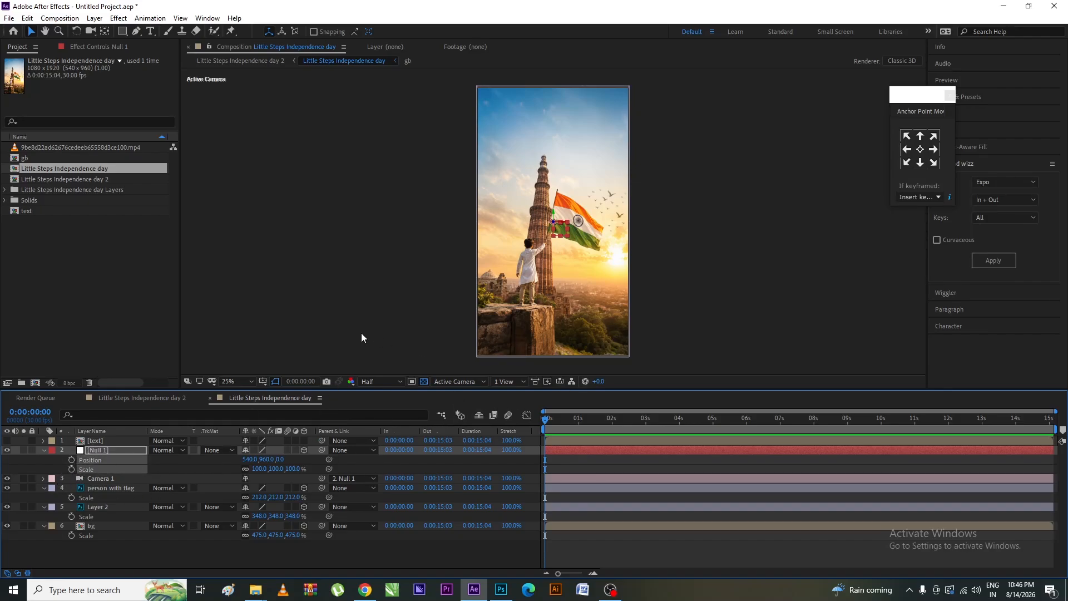
{"action": "left_click", "coordinate": [71, 459]}
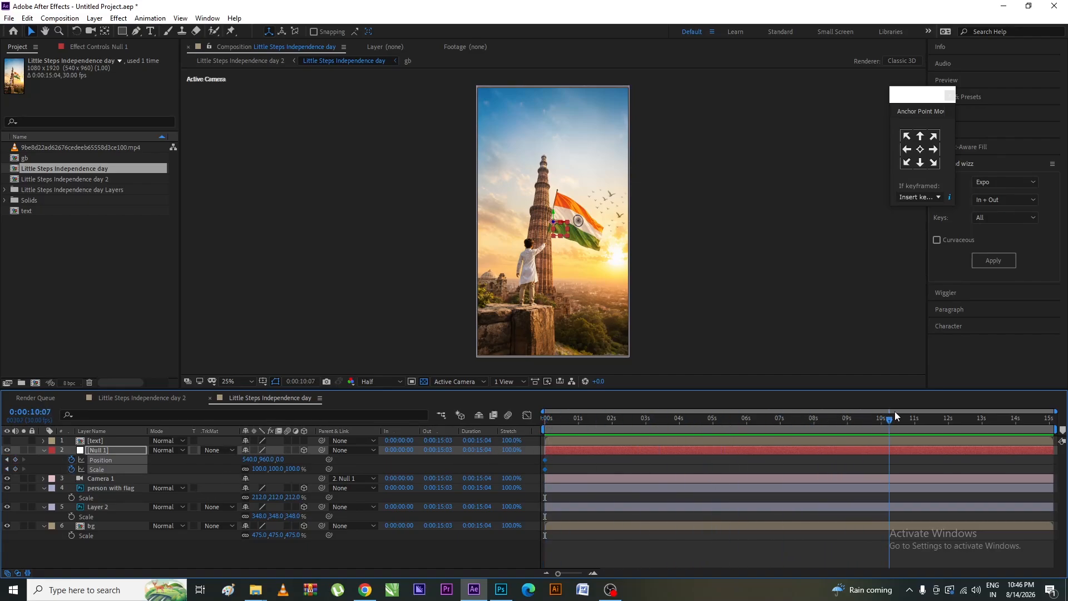
Step: Add Position and Scale keyframes with unchanged values on the null at 0:00:08:03, and return to the start
{"action": "left_click_drag", "start_coordinate": [918, 414], "coordinate": [818, 415]}
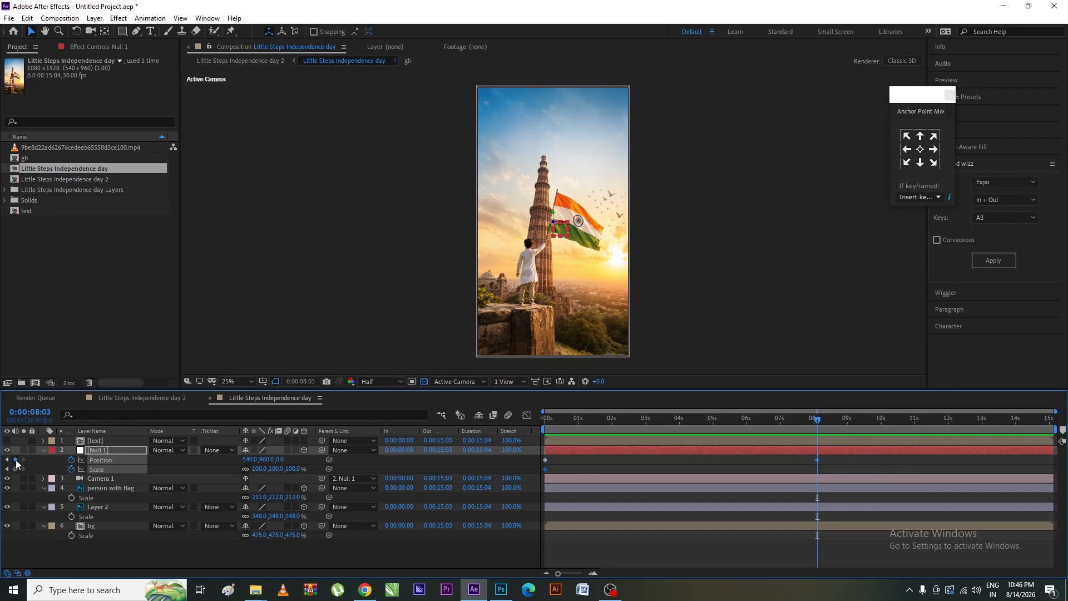
{"action": "left_click", "coordinate": [7, 470]}
{"action": "left_click", "coordinate": [347, 313]}
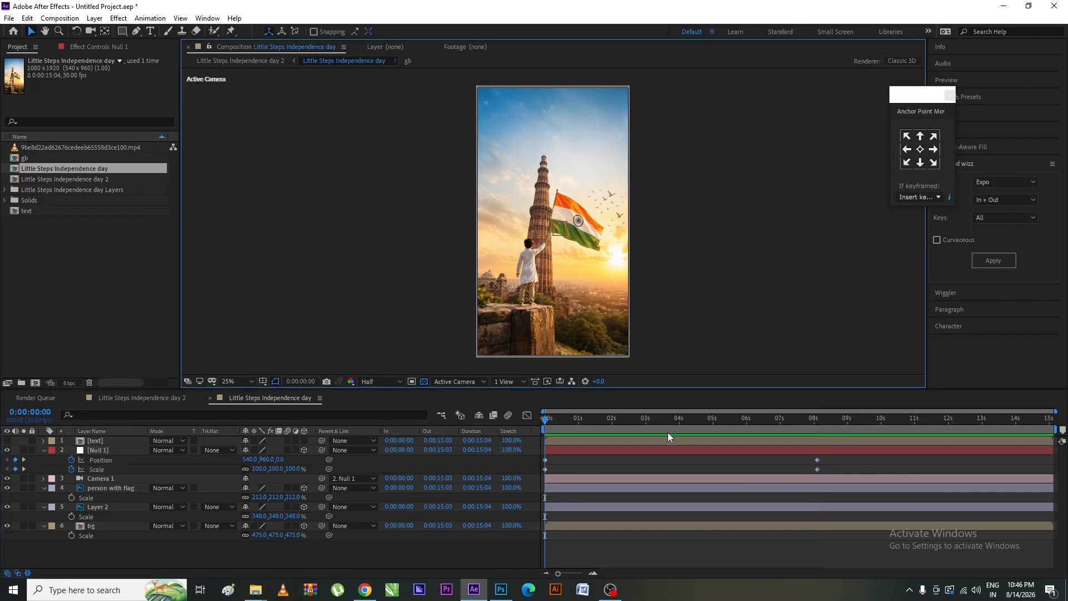
Step: Split the viewer into two horizontal views and activate the Top view with the null selected
{"action": "left_click", "coordinate": [111, 451]}
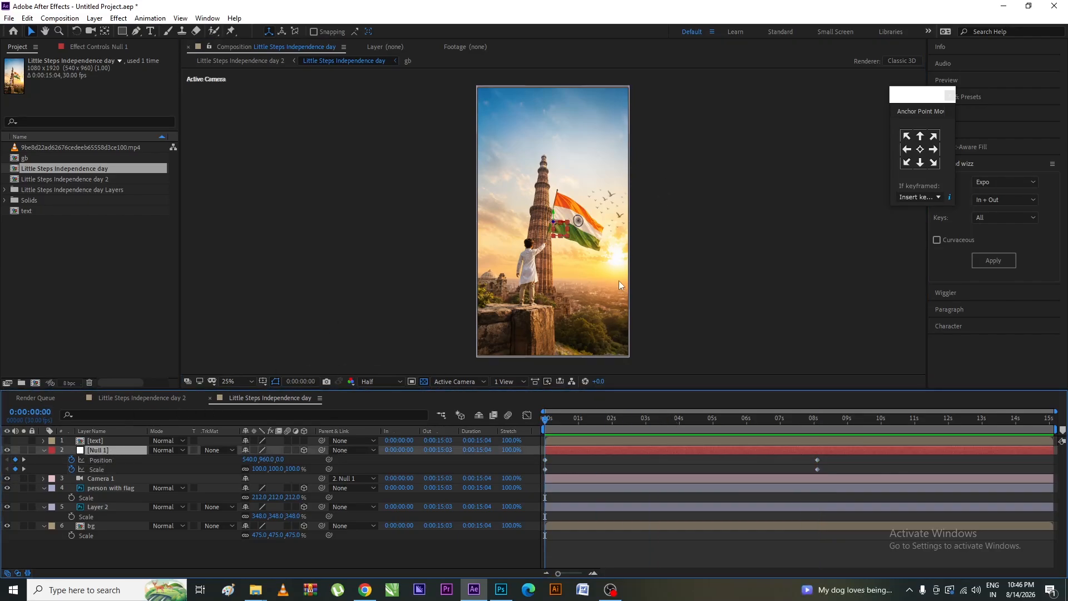
{"action": "left_click", "coordinate": [509, 382]}
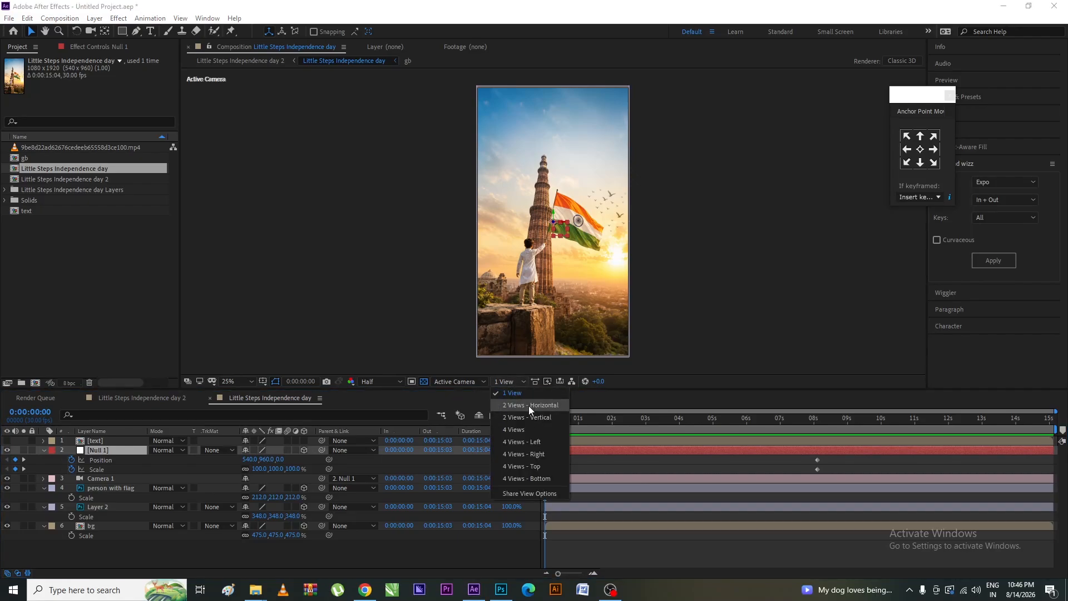
{"action": "left_click", "coordinate": [527, 406]}
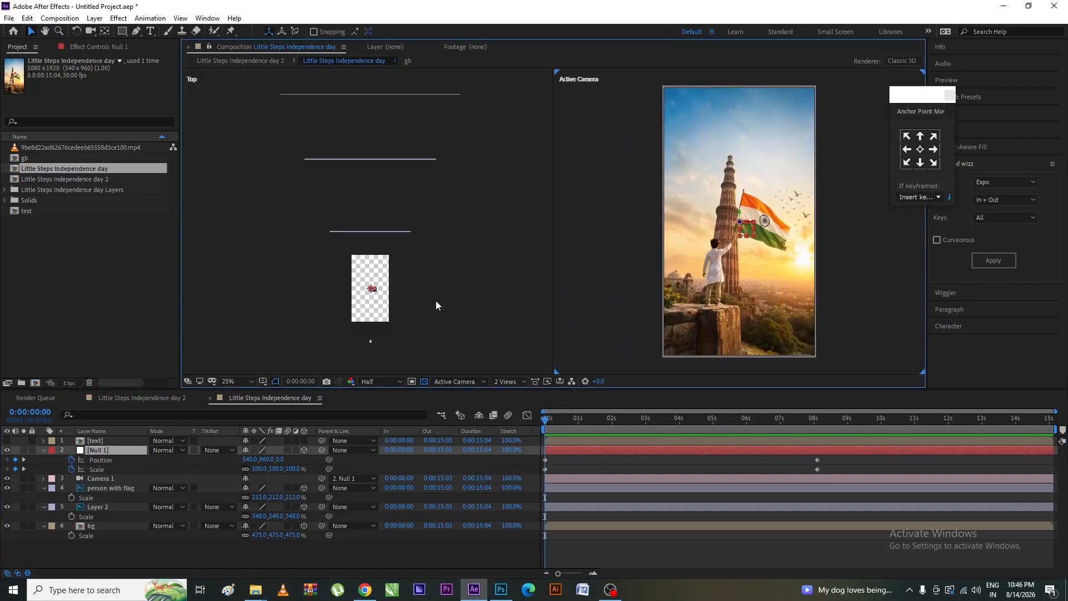
{"action": "left_click", "coordinate": [436, 301]}
{"action": "left_click", "coordinate": [117, 452]}
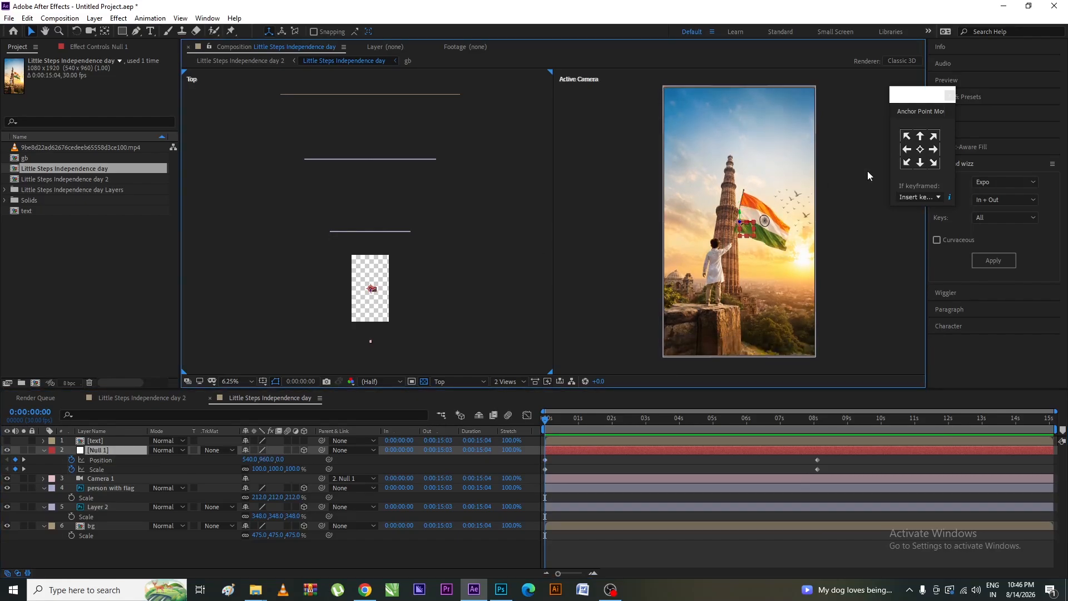
{"action": "left_click", "coordinate": [740, 218]}
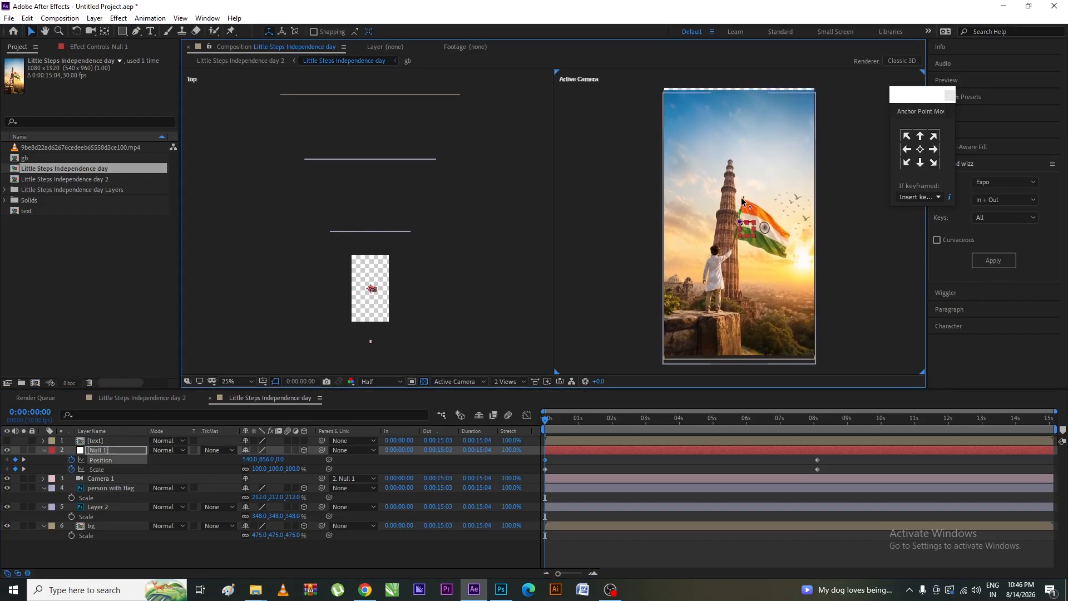
{"action": "left_click", "coordinate": [370, 289]}
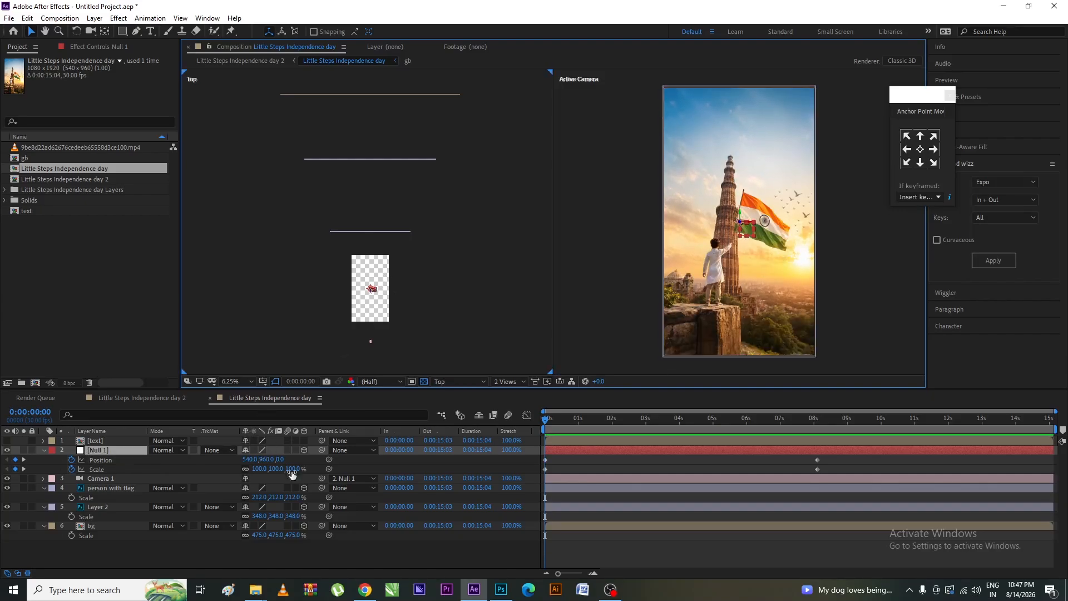
Step: Move the null's starting keyframe deep past the bg layer in the Top view, to position 540, 960, 6418
{"action": "scroll", "coordinate": [365, 307], "scroll_direction": "up", "scroll_amount": 6}
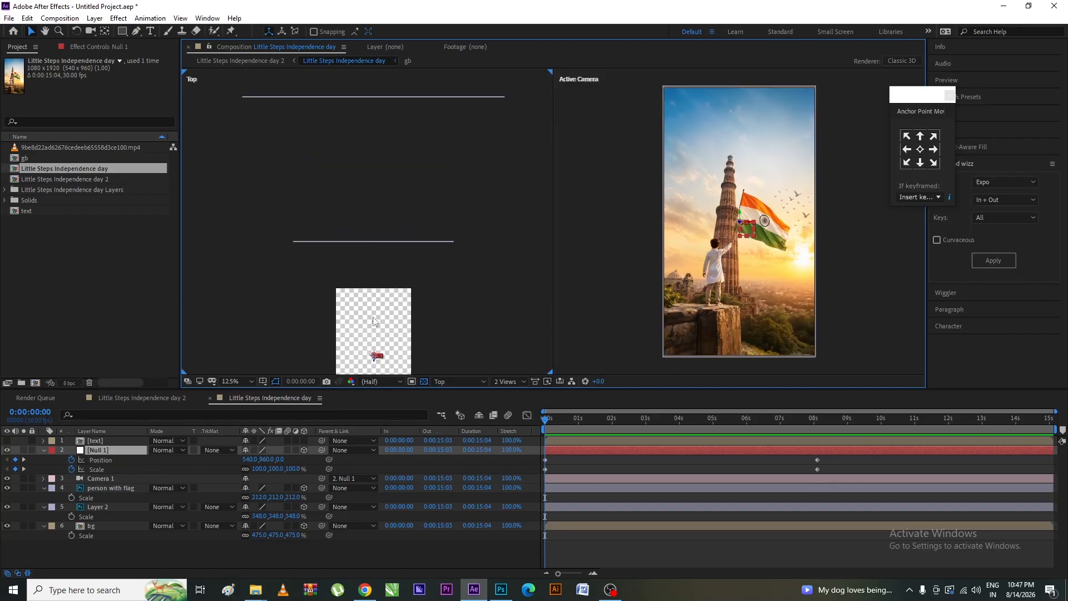
{"action": "left_click_drag", "start_coordinate": [428, 342], "coordinate": [459, 143]}
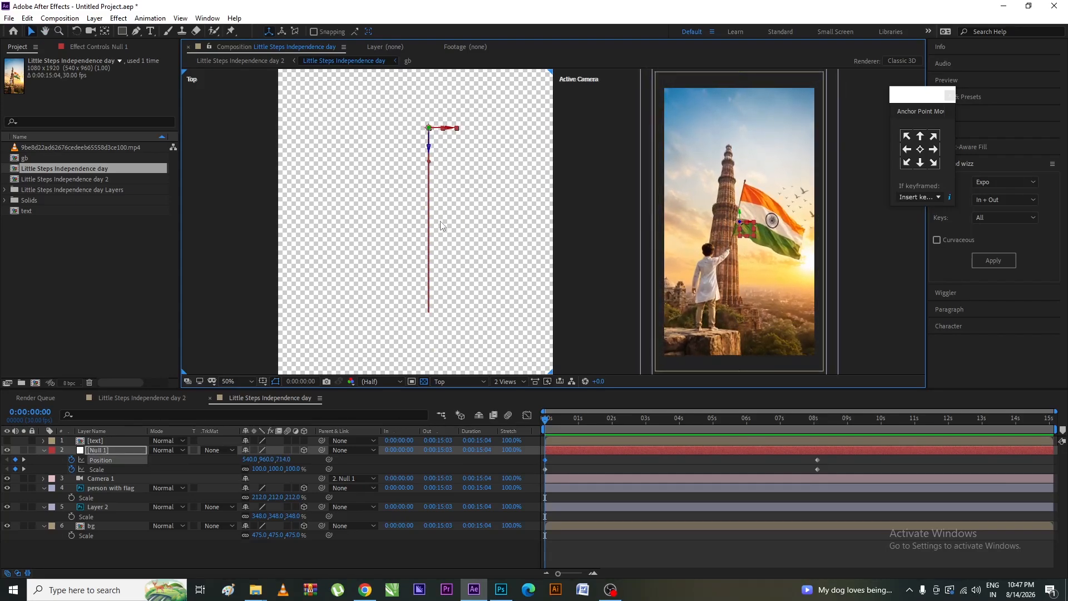
{"action": "scroll", "coordinate": [440, 221], "scroll_direction": "down", "scroll_amount": 4}
{"action": "left_click_drag", "start_coordinate": [383, 203], "coordinate": [402, 127]}
{"action": "scroll", "coordinate": [423, 215], "scroll_direction": "down", "scroll_amount": 2}
{"action": "left_click_drag", "start_coordinate": [400, 182], "coordinate": [414, 242]}
{"action": "scroll", "coordinate": [371, 273], "scroll_direction": "up", "scroll_amount": 1}
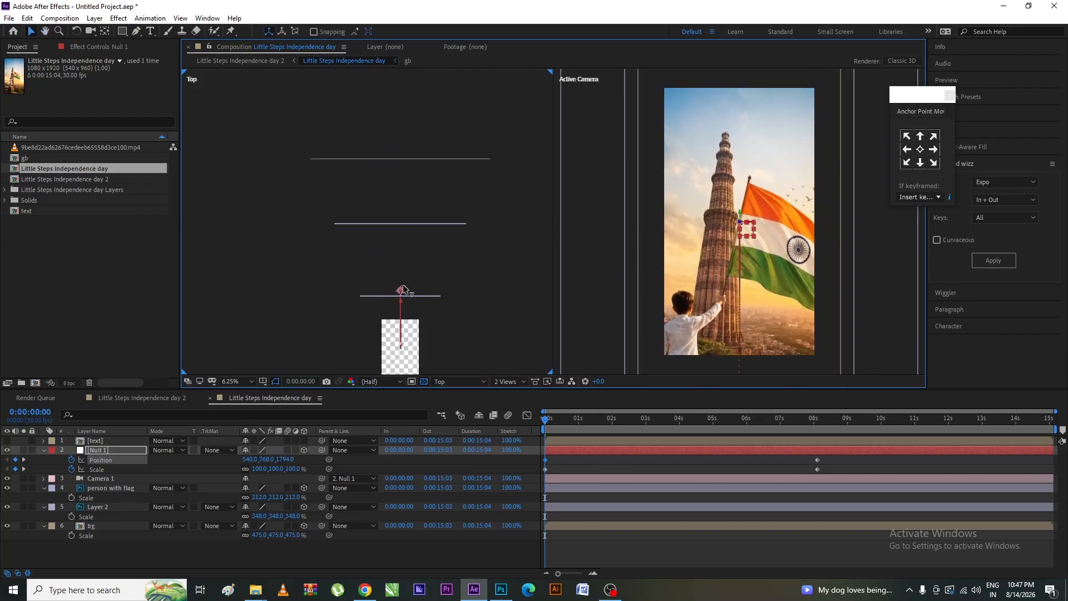
{"action": "left_click_drag", "start_coordinate": [402, 296], "coordinate": [432, 139]}
Step: Preview the camera move and shift the null's starting position sideways to X 316
{"action": "key", "text": "space"}
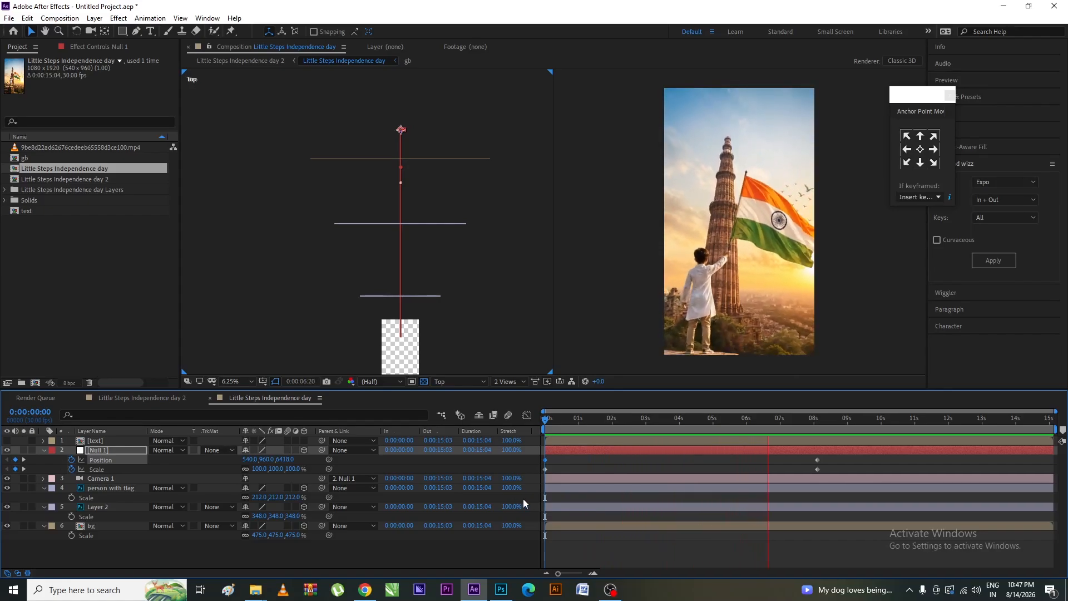
{"action": "left_click_drag", "start_coordinate": [556, 424], "coordinate": [512, 450]}
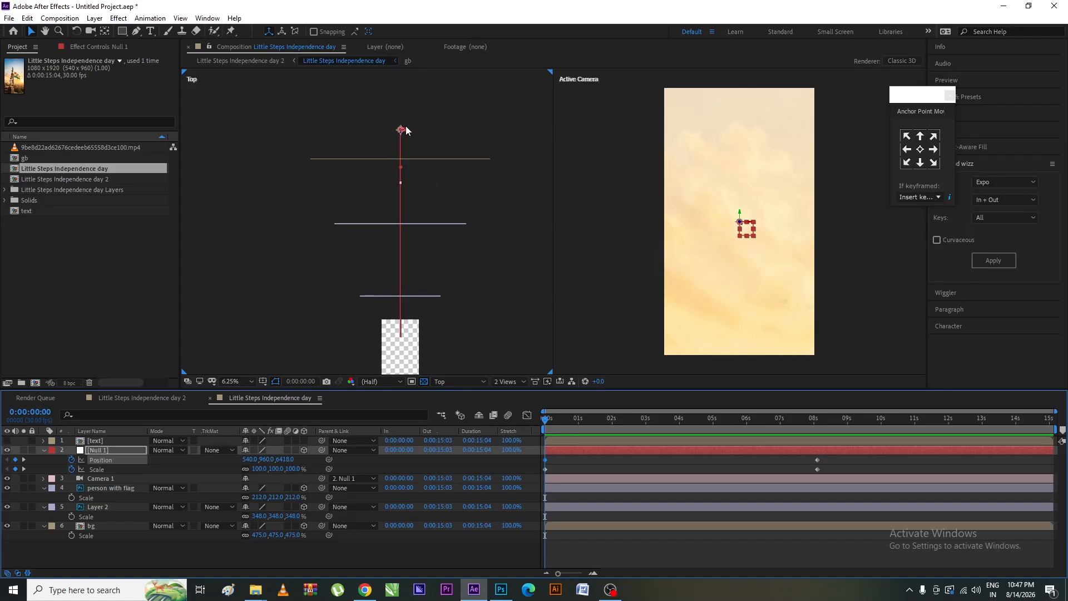
{"action": "left_click_drag", "start_coordinate": [403, 134], "coordinate": [396, 134]}
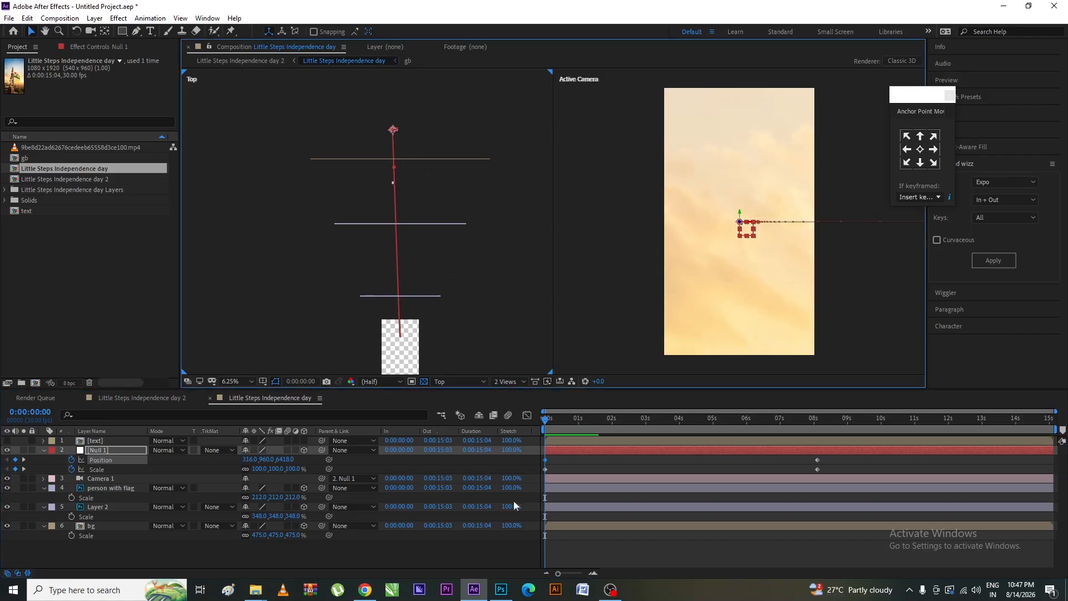
{"action": "left_click_drag", "start_coordinate": [560, 420], "coordinate": [531, 413]}
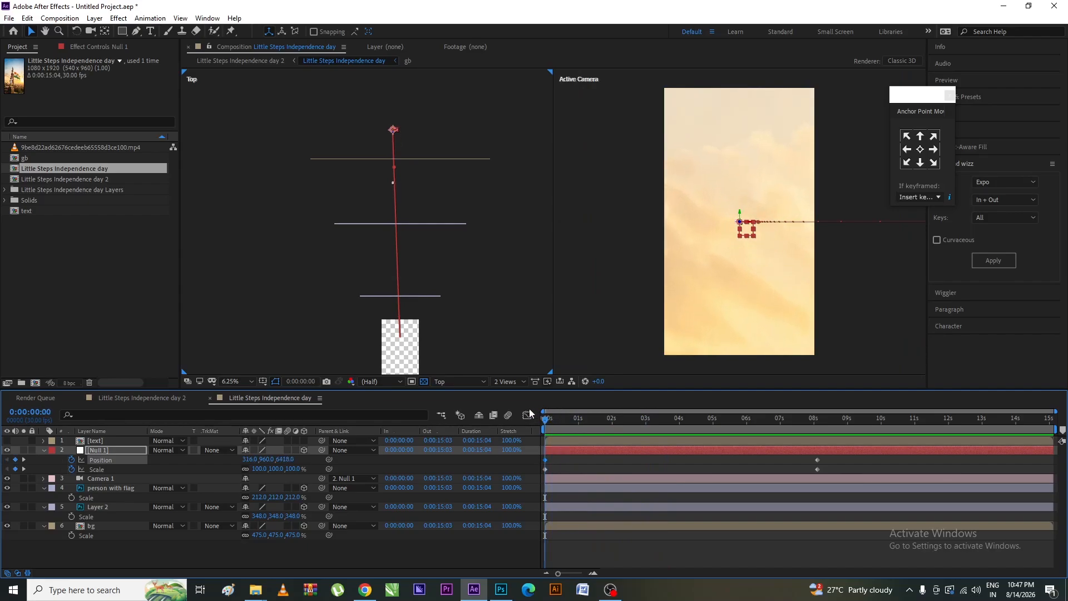
Step: Move the null's starting position to 556, 960, 6226 in the Top view and preview the camera move
{"action": "mouse_move", "coordinate": [396, 132]}
{"action": "left_mouse_down"}
{"action": "mouse_move", "coordinate": [409, 132]}
{"action": "mouse_move", "coordinate": [396, 134]}
{"action": "mouse_move", "coordinate": [392, 207]}
{"action": "mouse_move", "coordinate": [412, 143]}
{"action": "mouse_move", "coordinate": [402, 137]}
{"action": "left_mouse_up"}
{"action": "key", "text": "space"}
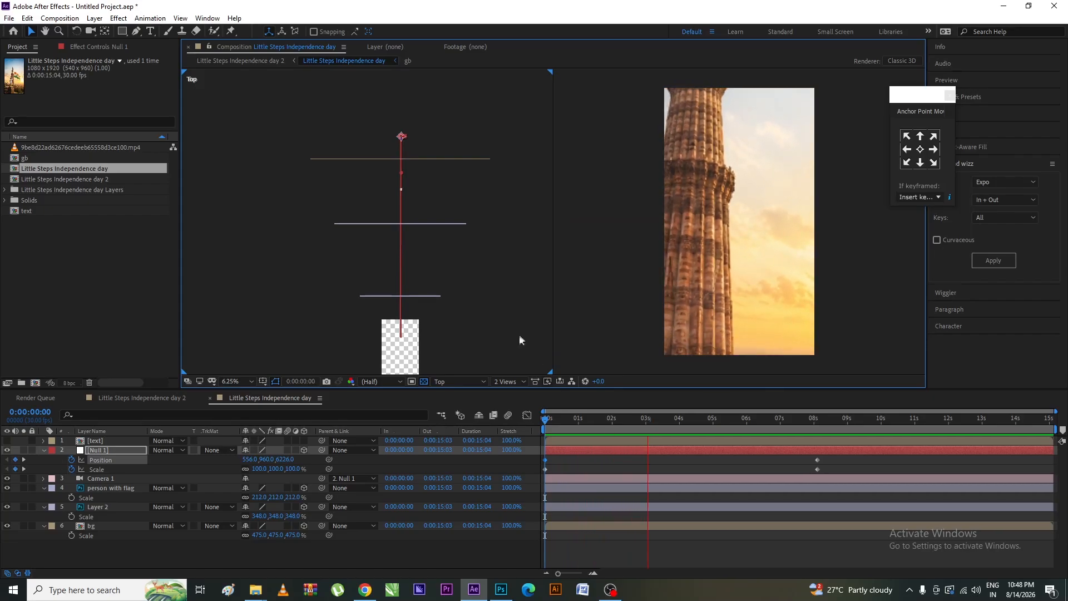
{"action": "key", "text": "space"}
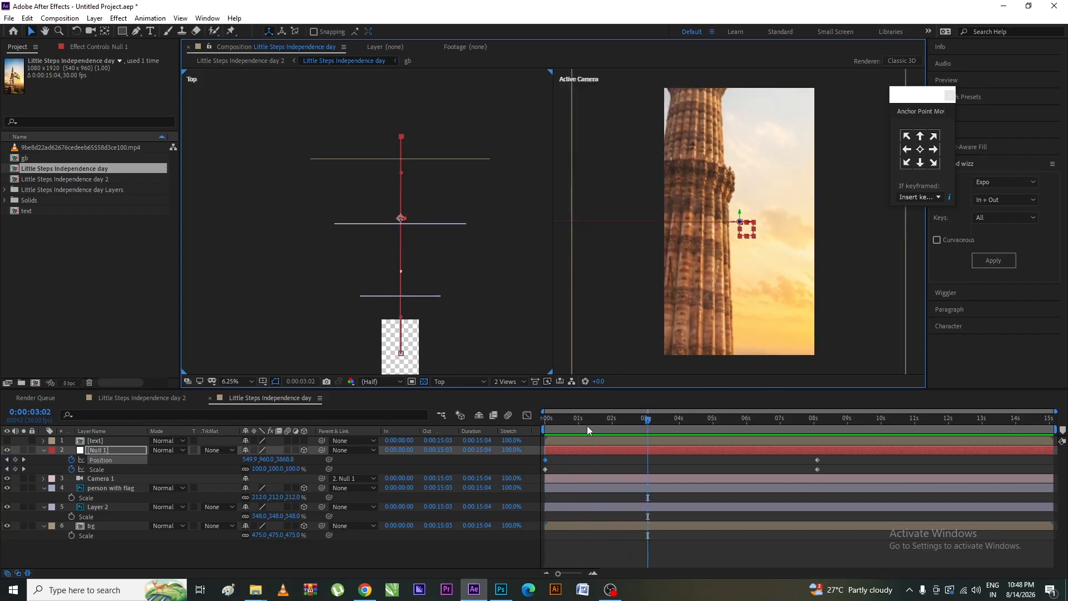
{"action": "key", "text": "Home"}
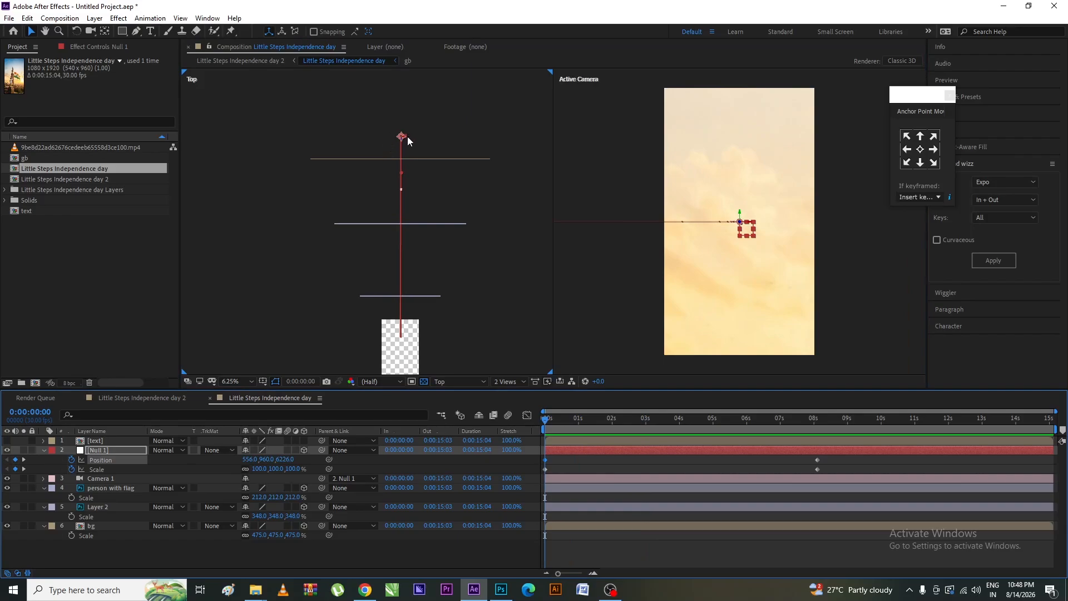
Step: Shift the null's starting position sideways to X 252, preview the camera move, and return the viewer to a single view
{"action": "left_click_drag", "start_coordinate": [401, 139], "coordinate": [391, 136]}
{"action": "key", "text": "space"}
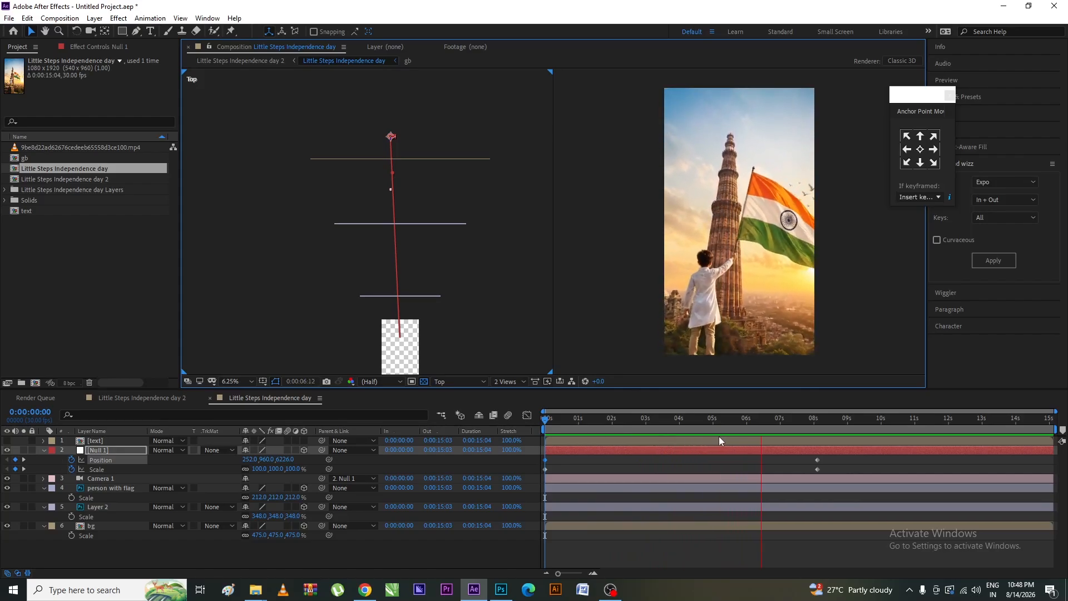
{"action": "key", "text": "space"}
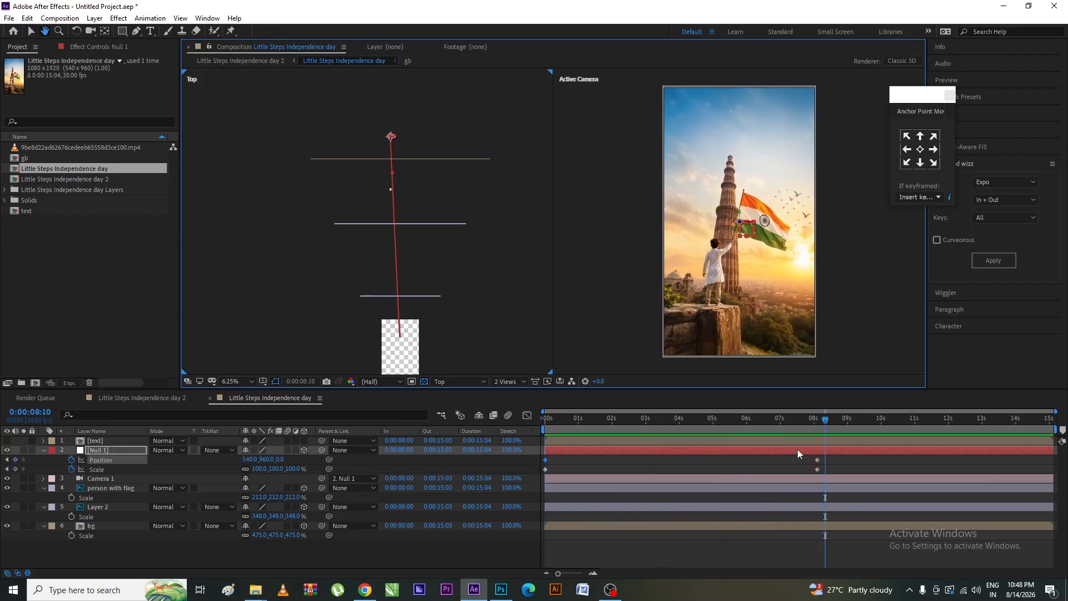
{"action": "left_click", "coordinate": [505, 381]}
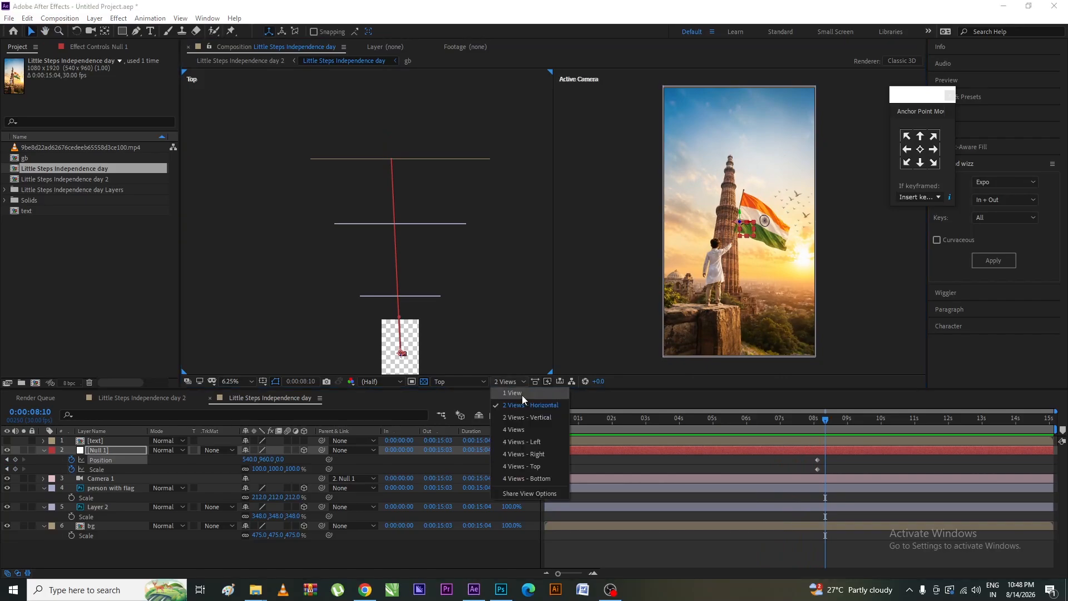
{"action": "left_click", "coordinate": [522, 395]}
Step: Apply Easy Ease to all of the null's Position and Scale keyframes and display their speed graph
{"action": "left_click_drag", "start_coordinate": [820, 458], "coordinate": [503, 477]}
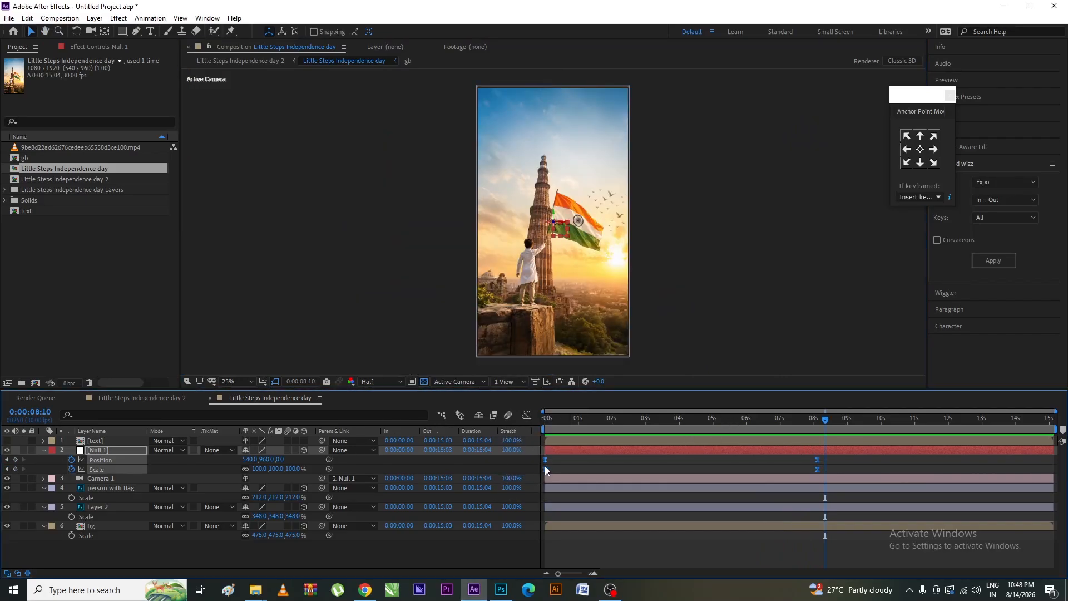
{"action": "left_click", "coordinate": [528, 417]}
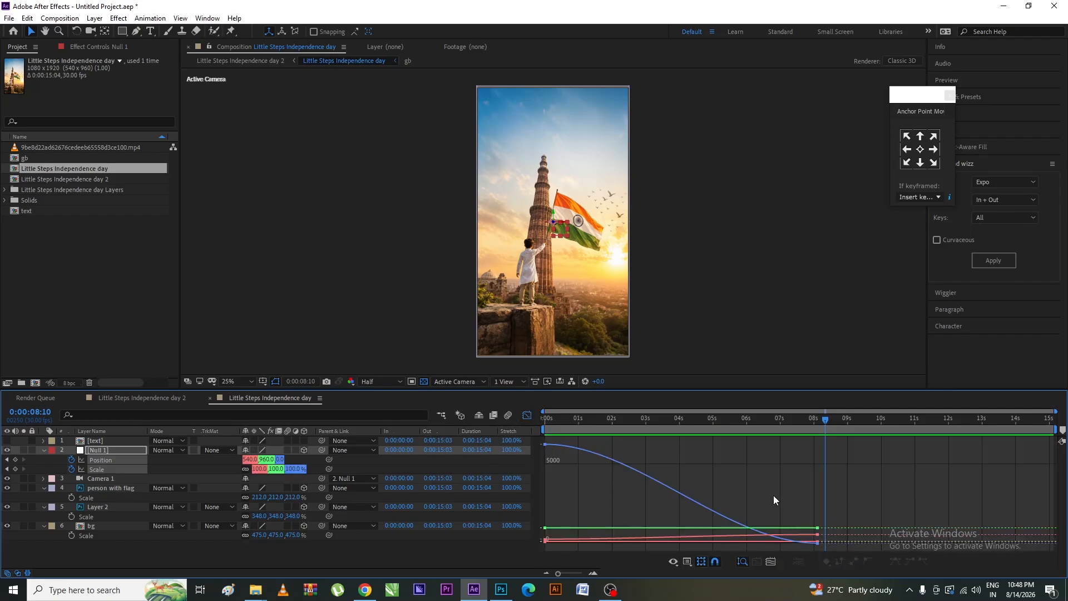
{"action": "left_click", "coordinate": [690, 563]}
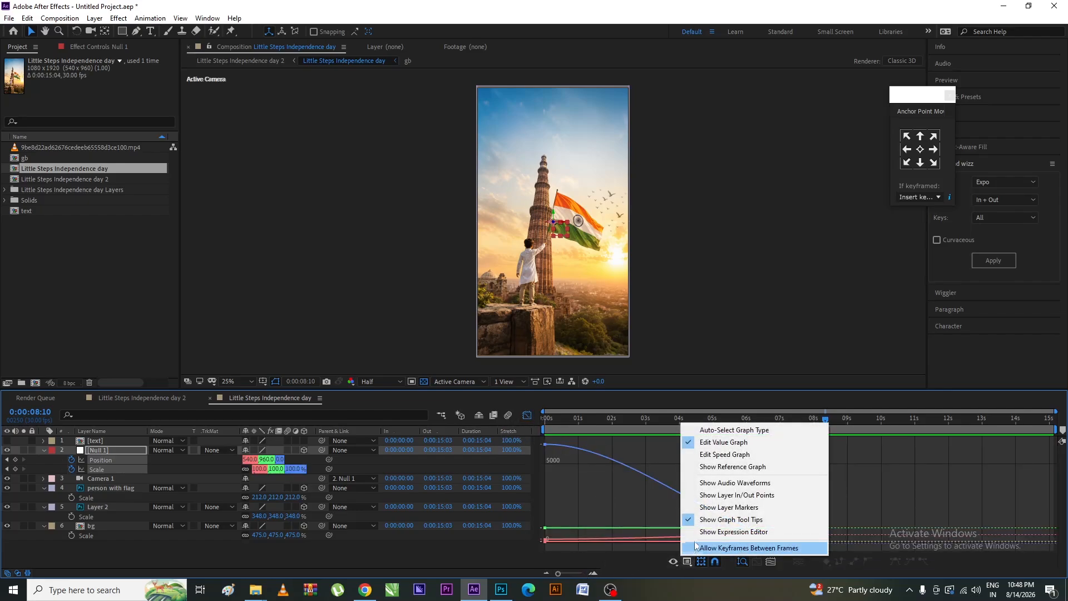
{"action": "left_click", "coordinate": [723, 456]}
Step: Reshape the null's speed curve to peak early with a long slow-down, preview it, and leave the graph view
{"action": "left_click_drag", "start_coordinate": [716, 492], "coordinate": [885, 557]}
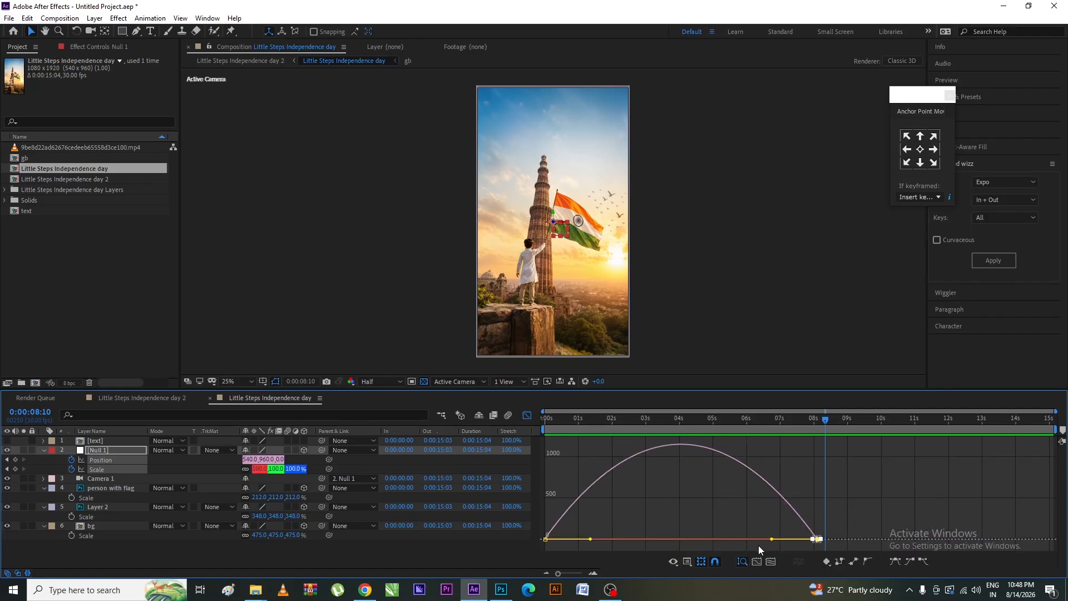
{"action": "left_click_drag", "start_coordinate": [771, 542], "coordinate": [711, 542]}
{"action": "left_click_drag", "start_coordinate": [589, 516], "coordinate": [581, 539]}
{"action": "key", "text": "Home"}
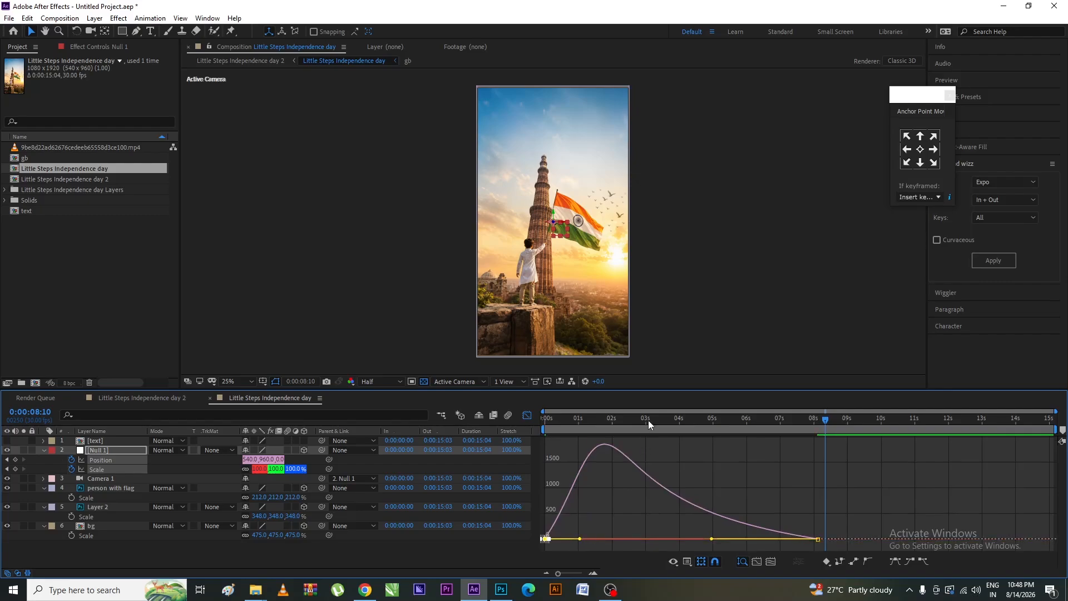
{"action": "key", "text": "space"}
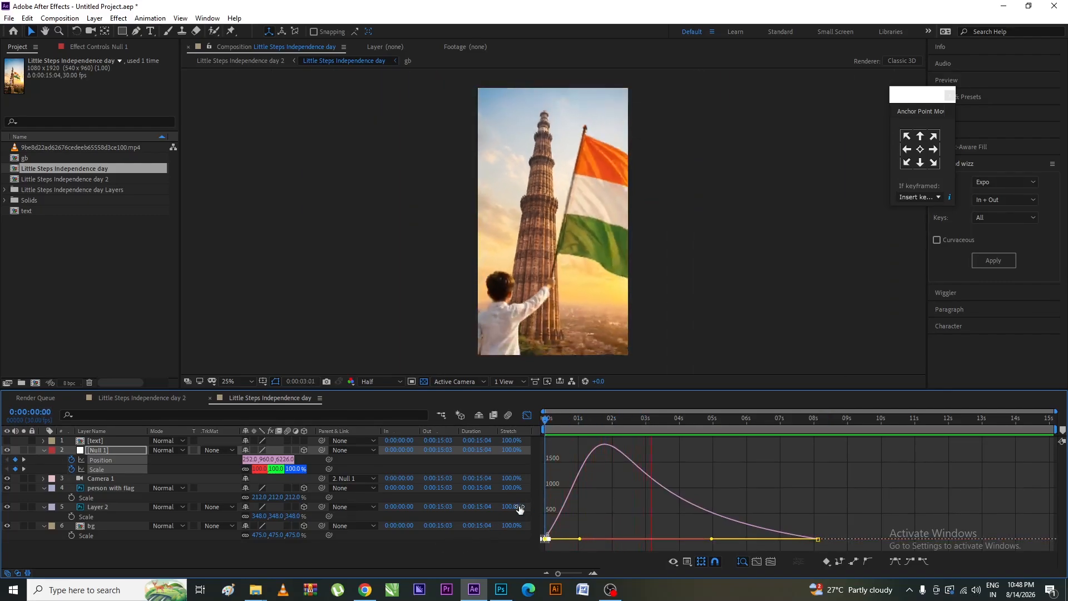
{"action": "left_click", "coordinate": [574, 429]}
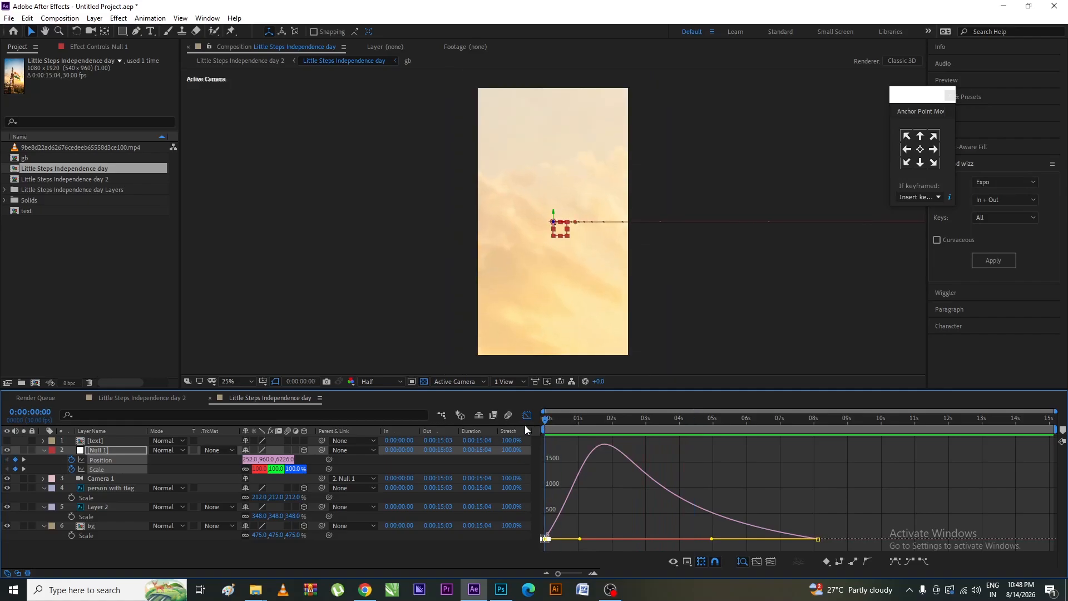
{"action": "left_click", "coordinate": [526, 416]}
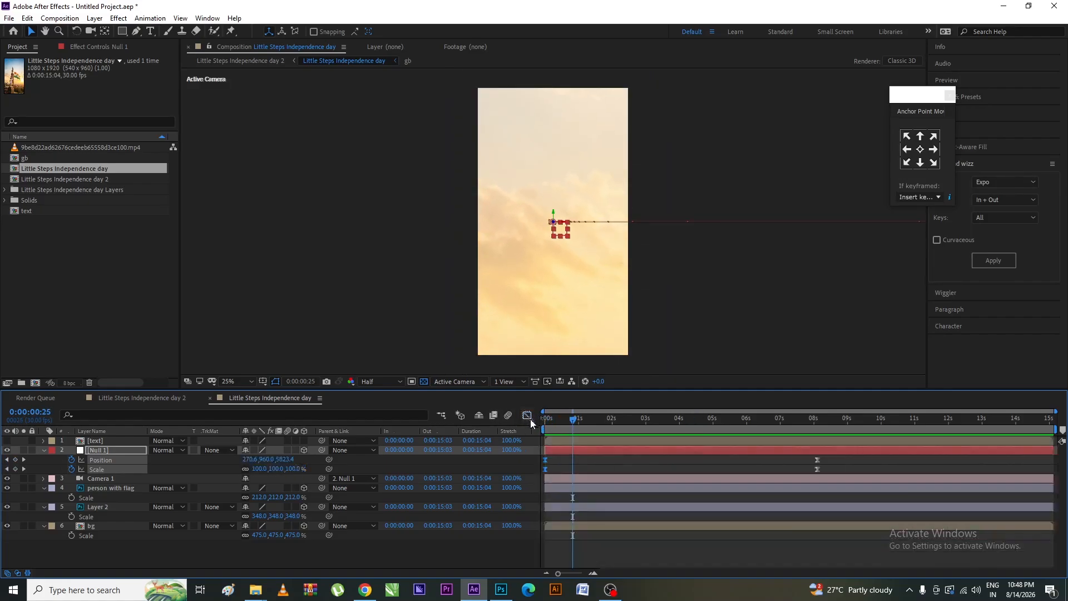
Step: Try sliding the null layer 18 frames earlier, preview the camera move, and undo the shift
{"action": "left_click_drag", "start_coordinate": [587, 454], "coordinate": [566, 452]}
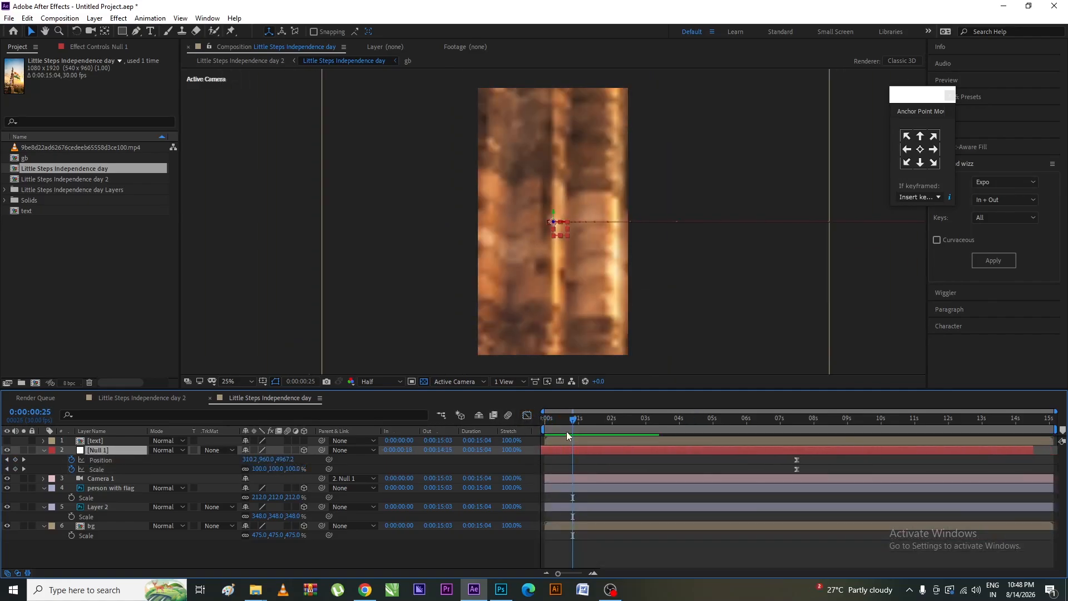
{"action": "key", "text": "Home"}
{"action": "key", "text": "space"}
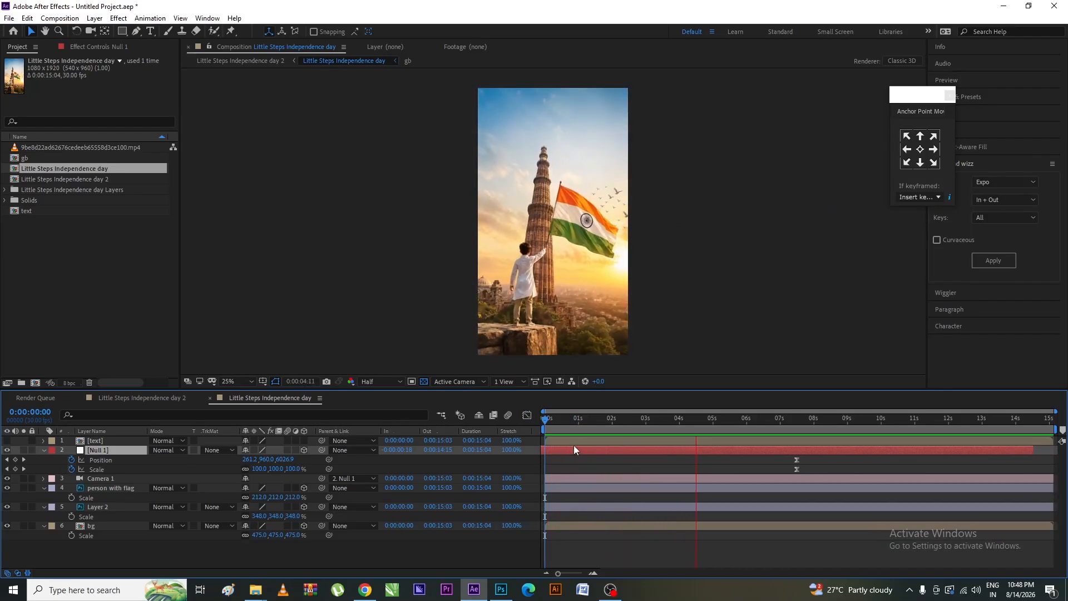
{"action": "key", "text": "space"}
{"action": "key", "text": "ctrl+z"}
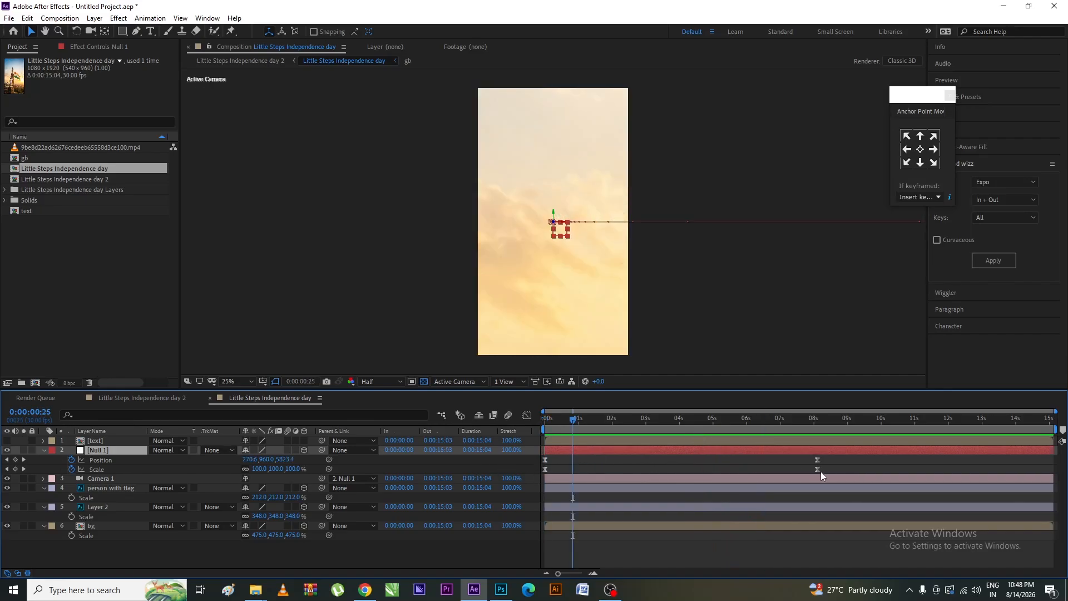
Step: Make the null's Position and Scale keyframes linear, apply Ease and Wizz with Expo easing, type Out, to all keys, and preview the move
{"action": "left_click_drag", "start_coordinate": [845, 454], "coordinate": [491, 491]}
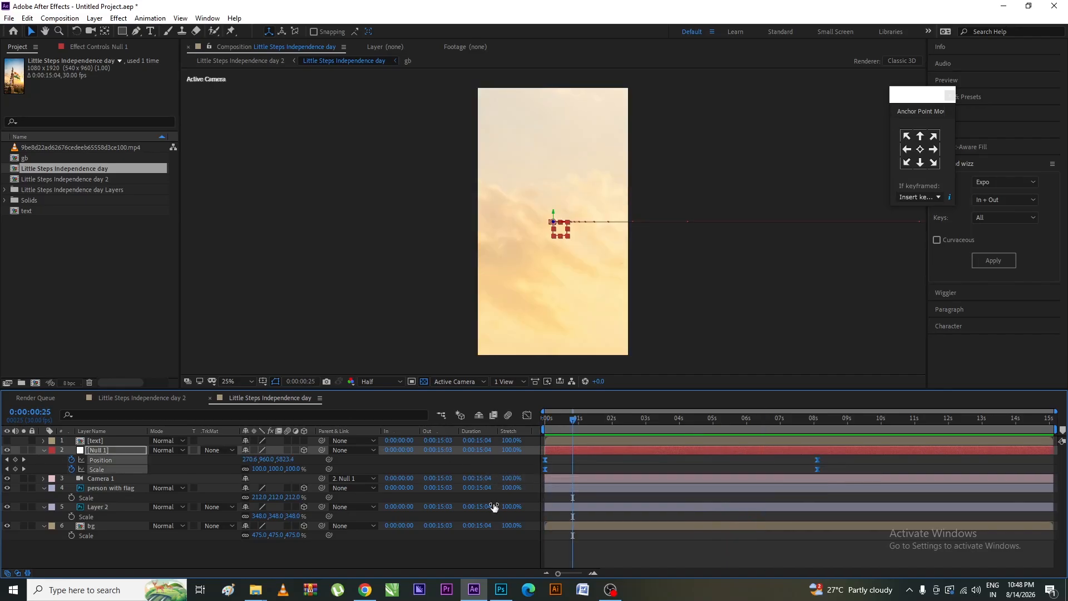
{"action": "left_click_drag", "start_coordinate": [913, 96], "coordinate": [862, 89]}
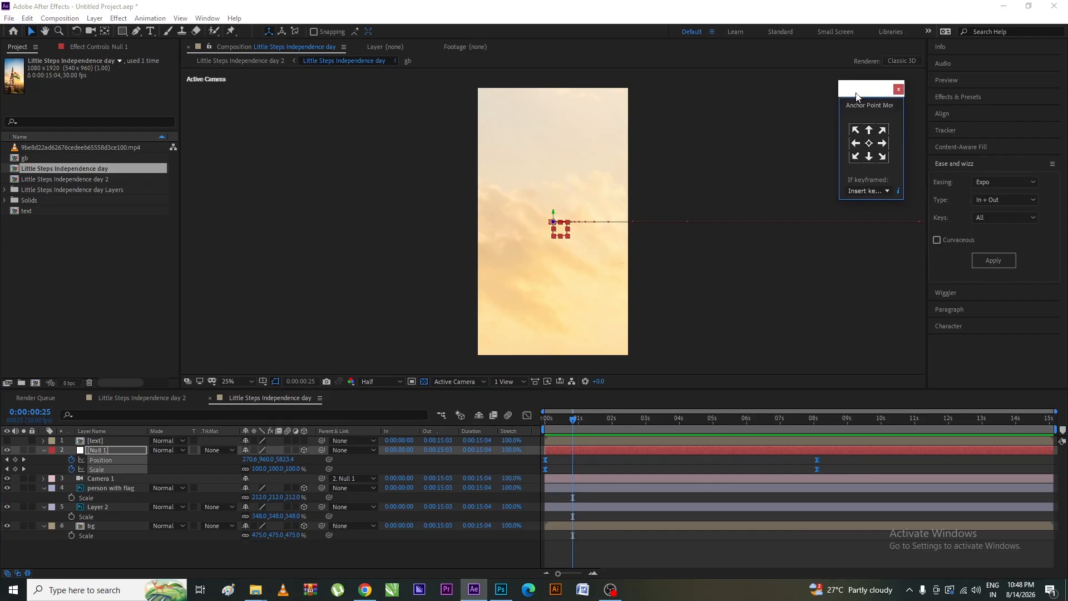
{"action": "left_click", "coordinate": [954, 165]}
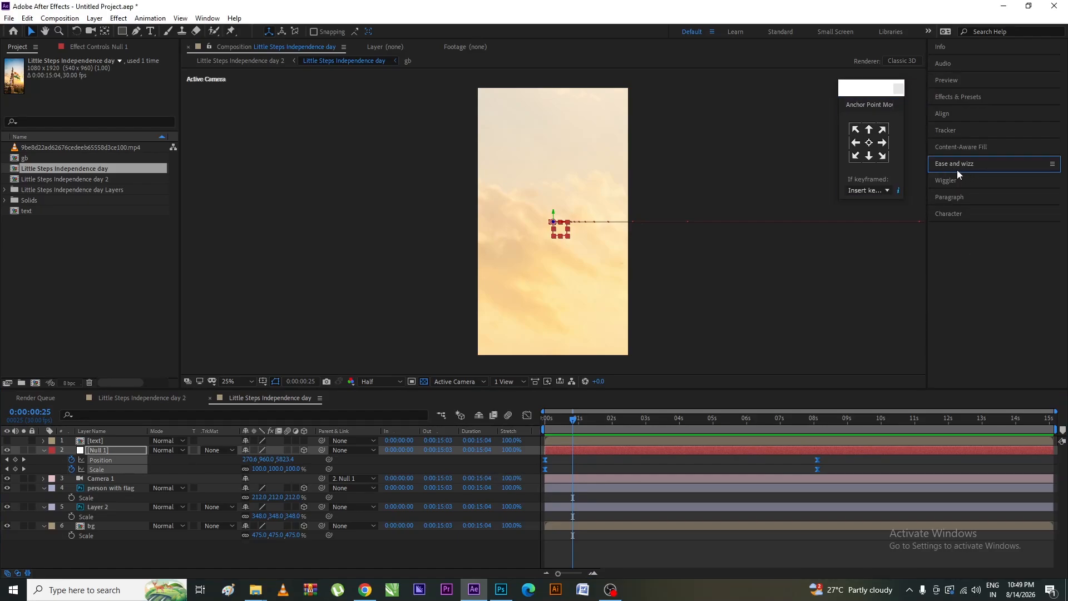
{"action": "left_click", "coordinate": [960, 166]}
{"action": "left_click", "coordinate": [996, 201]}
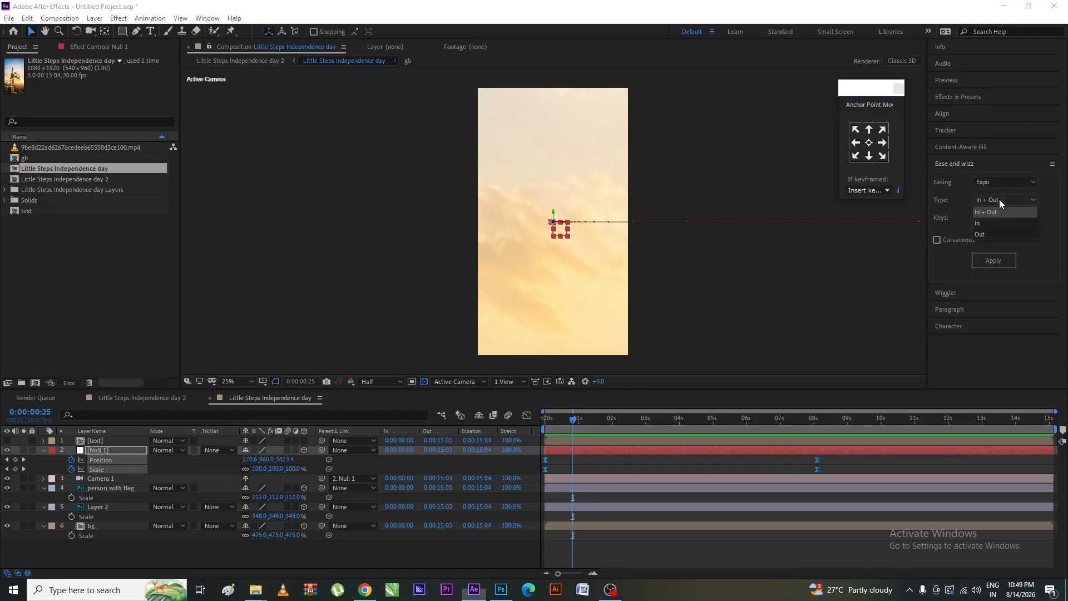
{"action": "left_click", "coordinate": [987, 234]}
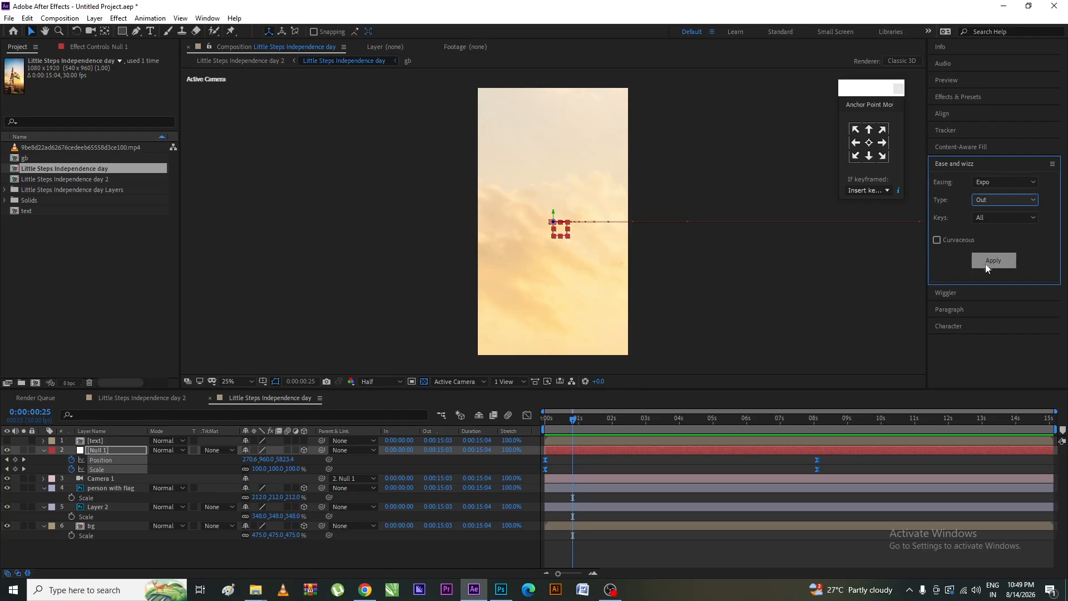
{"action": "left_click", "coordinate": [545, 470], "text": "ctrl"}
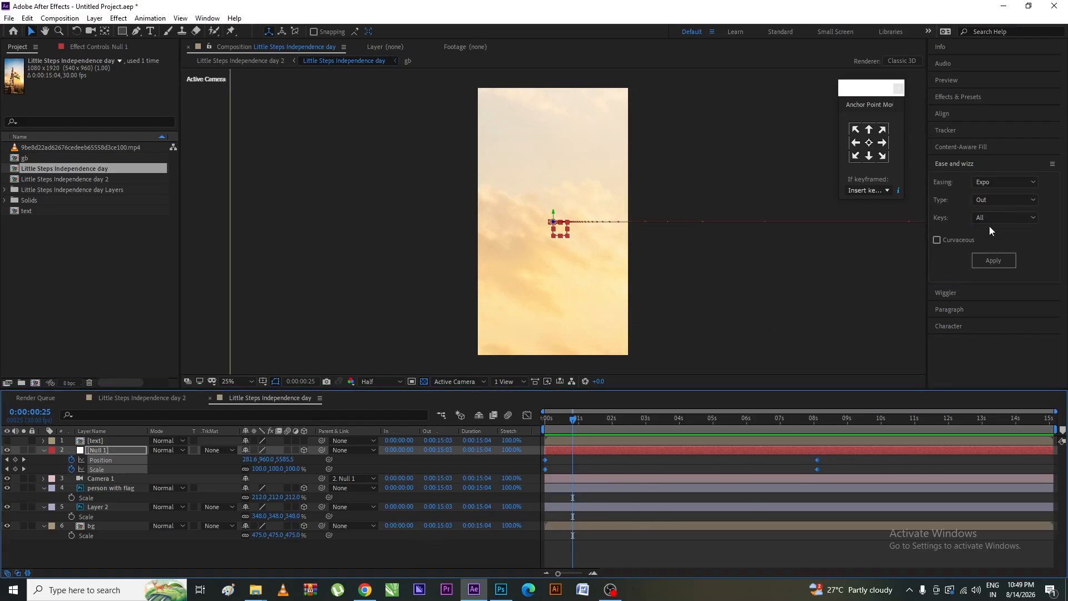
{"action": "left_click", "coordinate": [1000, 264]}
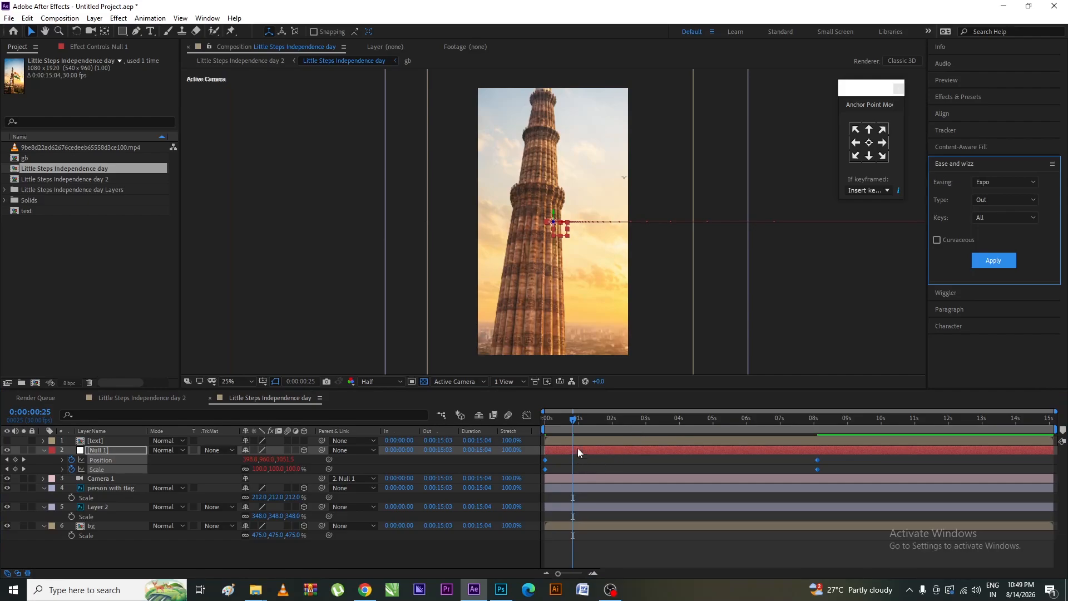
{"action": "key", "text": "space"}
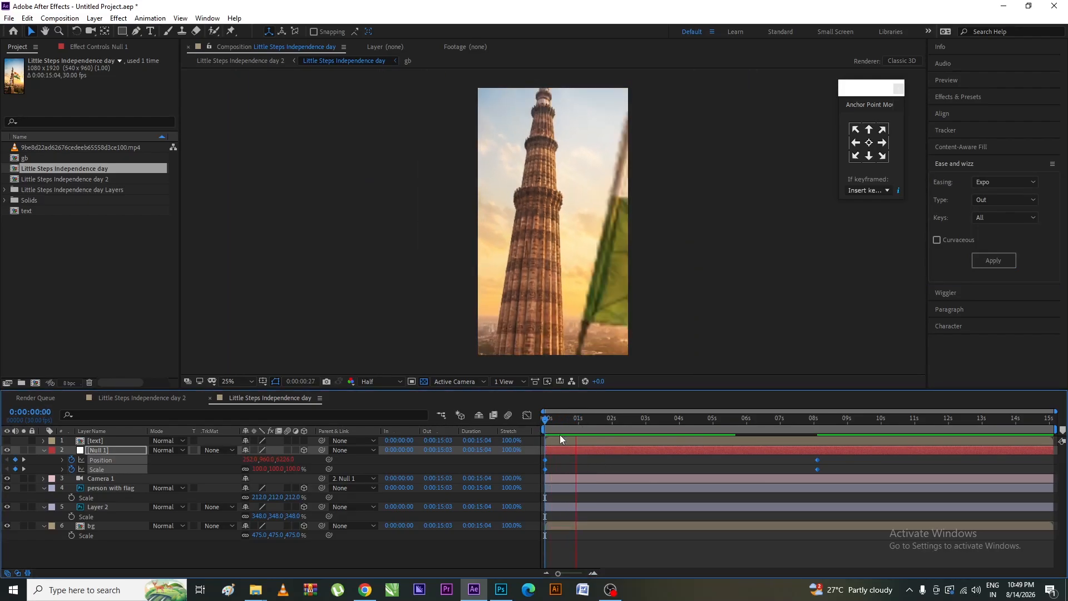
{"action": "key", "text": "space"}
{"action": "key", "text": "space"}
{"action": "key", "text": "space"}
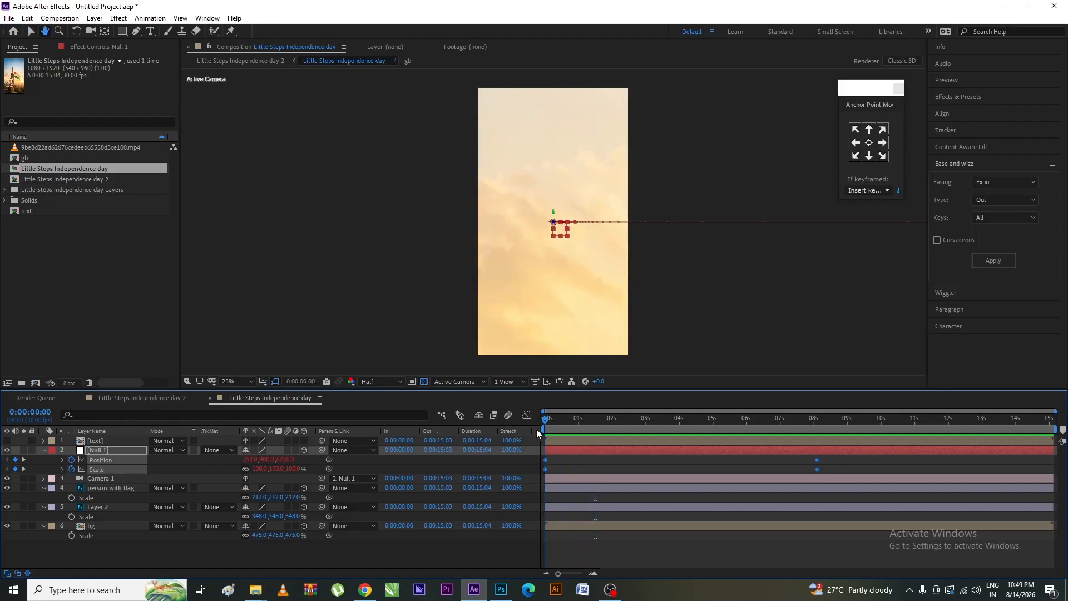
Step: Nudge the null's starting position up and sideways in the camera view to about 28, 376, 6226
{"action": "left_click", "coordinate": [632, 299]}
{"action": "key", "text": "comma"}
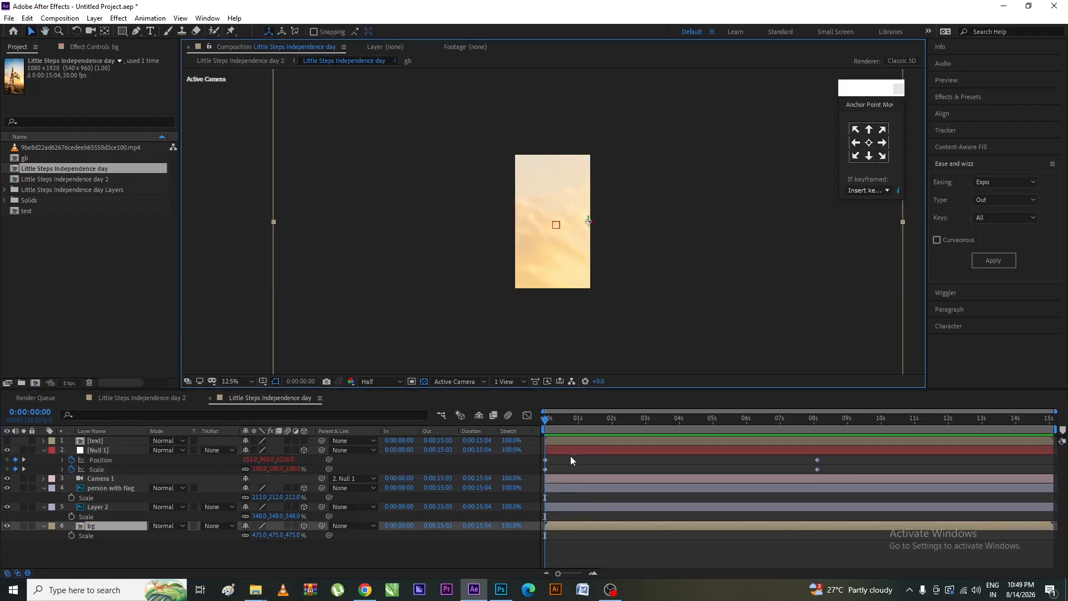
{"action": "left_click", "coordinate": [572, 450]}
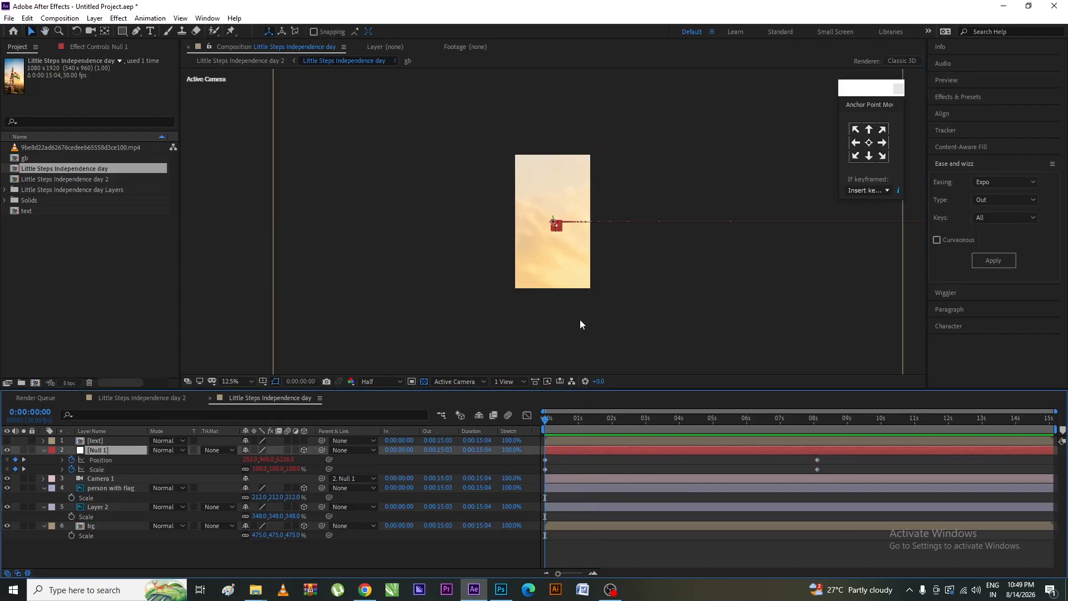
{"action": "key", "text": "Down"}
{"action": "key", "text": "Up"}
{"action": "key", "text": "Up"}
{"action": "key", "text": "Up"}
{"action": "key", "text": "Up"}
{"action": "key", "text": "Up"}
{"action": "key", "text": "Up"}
{"action": "key", "text": "Up"}
{"action": "key", "text": "Up"}
{"action": "key", "text": "Up"}
{"action": "key", "text": "Up"}
{"action": "key", "text": "Up"}
{"action": "key", "text": "Up"}
{"action": "key", "text": "Up"}
{"action": "key", "text": "Up"}
{"action": "key", "text": "Up"}
{"action": "key", "text": "Up"}
{"action": "key", "text": "Up"}
{"action": "key", "text": "Up"}
{"action": "key", "text": "Up"}
{"action": "key", "text": "Up"}
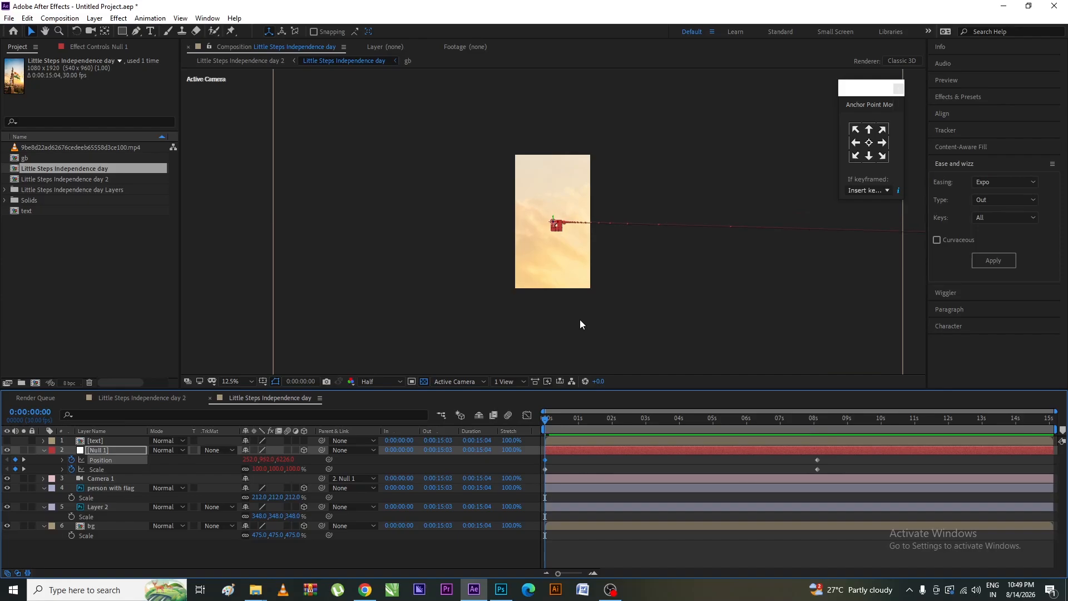
{"action": "key", "text": "Up"}
{"action": "key", "text": "Up"}
{"action": "key", "text": "Up"}
{"action": "key", "text": "Up"}
{"action": "key", "text": "Up"}
{"action": "key", "text": "Up"}
{"action": "key", "text": "Up"}
{"action": "key", "text": "Up"}
{"action": "key", "text": "Up"}
{"action": "key", "text": "Up"}
{"action": "key", "text": "Left"}
{"action": "key", "text": "Down"}
{"action": "key", "text": "Down"}
{"action": "key", "text": "Down"}
{"action": "key", "text": "Down"}
{"action": "key", "text": "Down"}
{"action": "key", "text": "Down"}
{"action": "key", "text": "Down"}
{"action": "key", "text": "Down"}
{"action": "key", "text": "Down"}
{"action": "key", "text": "Down"}
{"action": "key", "text": "Down"}
{"action": "key", "text": "Down"}
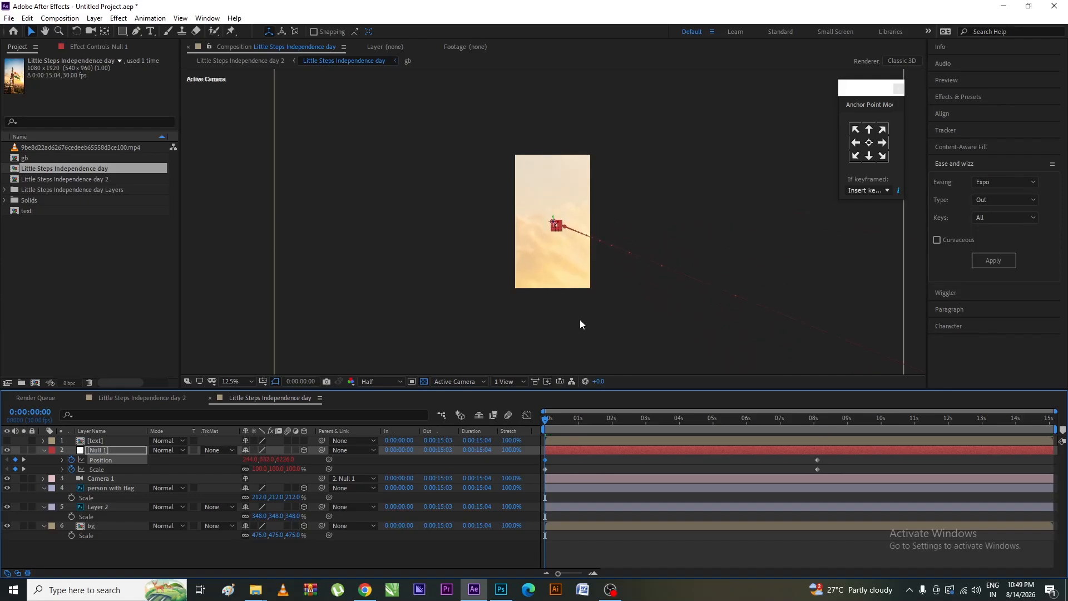
{"action": "key", "text": "Up"}
{"action": "key", "text": "Up"}
{"action": "key", "text": "Up"}
{"action": "key", "text": "Up"}
{"action": "key", "text": "Up"}
{"action": "key", "text": "Up"}
{"action": "key", "text": "Up"}
{"action": "key", "text": "Up"}
{"action": "key", "text": "Up"}
{"action": "key", "text": "Up"}
{"action": "key", "text": "Up"}
{"action": "key", "text": "Up"}
{"action": "key", "text": "Up"}
{"action": "key", "text": "Up"}
{"action": "key", "text": "Up"}
{"action": "key", "text": "Up"}
{"action": "key", "text": "Up"}
{"action": "key", "text": "Up"}
{"action": "key", "text": "Up"}
{"action": "key", "text": "Up"}
{"action": "key", "text": "Left"}
{"action": "key", "text": "Left"}
{"action": "key", "text": "Left"}
{"action": "key", "text": "Left"}
{"action": "key", "text": "Left"}
{"action": "key", "text": "Left"}
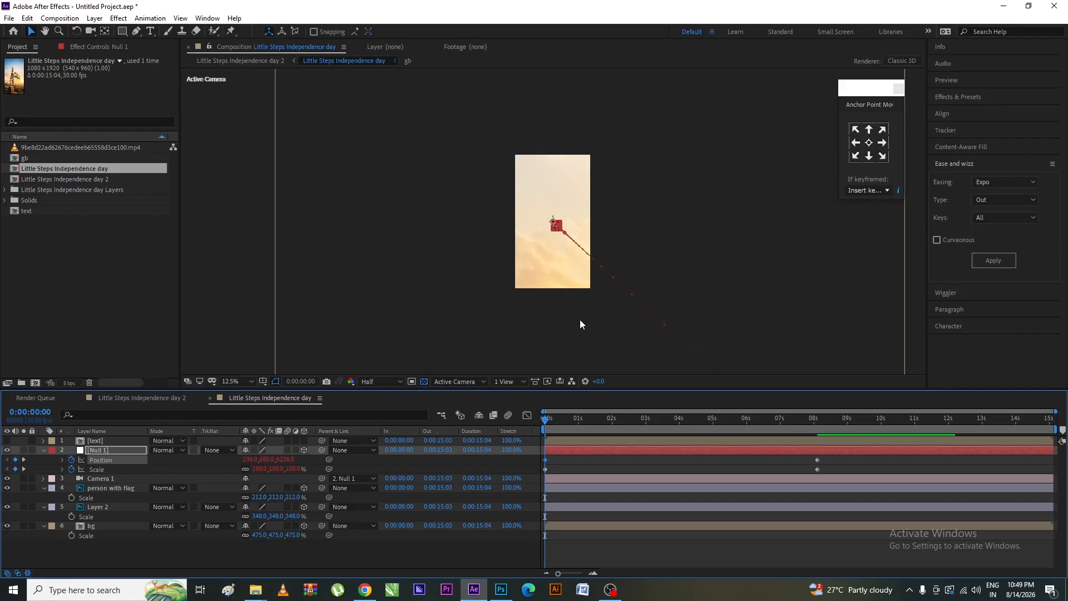
{"action": "key", "text": "Left"}
{"action": "key", "text": "Left"}
{"action": "key", "text": "Left"}
{"action": "key", "text": "Left"}
{"action": "key", "text": "Left"}
{"action": "key", "text": "Left"}
{"action": "key", "text": "Left"}
{"action": "key", "text": "Up"}
{"action": "key", "text": "Up"}
{"action": "key", "text": "Up"}
{"action": "key", "text": "Up"}
{"action": "key", "text": "Up"}
{"action": "key", "text": "Up"}
{"action": "key", "text": "Up"}
{"action": "key", "text": "Up"}
{"action": "key", "text": "Up"}
{"action": "key", "text": "Up"}
{"action": "key", "text": "Up"}
{"action": "key", "text": "Up"}
{"action": "key", "text": "Up"}
{"action": "key", "text": "Up"}
{"action": "key", "text": "Up"}
{"action": "key", "text": "Up"}
{"action": "key", "text": "Up"}
{"action": "key", "text": "Up"}
{"action": "key", "text": "Up"}
{"action": "key", "text": "Up"}
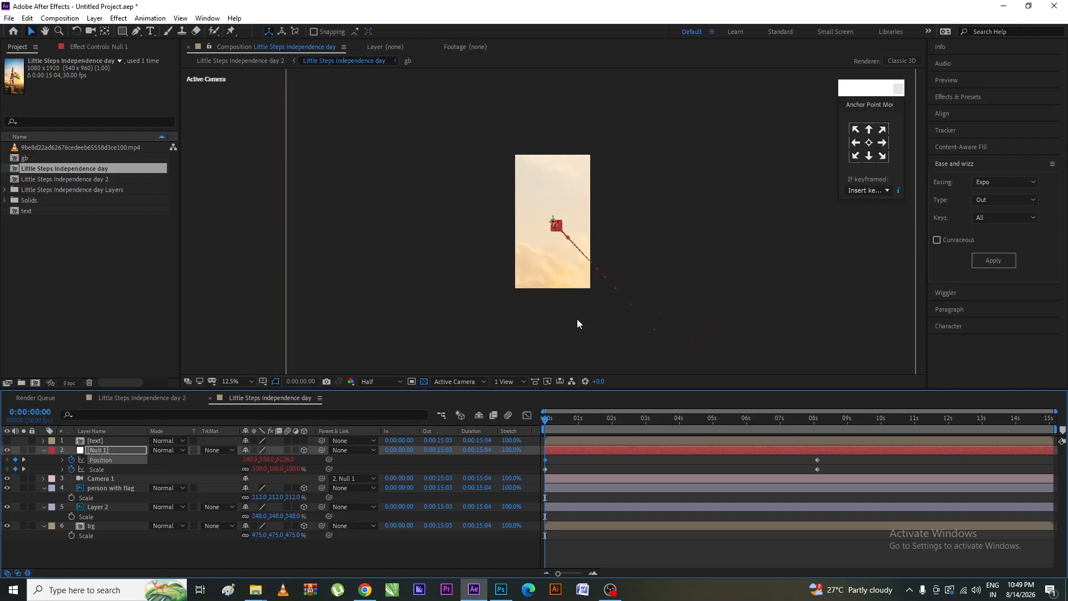
{"action": "key", "text": "Left"}
{"action": "key", "text": "Left"}
{"action": "key", "text": "Left"}
{"action": "key", "text": "Left"}
{"action": "key", "text": "Left"}
{"action": "key", "text": "Left"}
{"action": "key", "text": "Left"}
{"action": "key", "text": "Left"}
{"action": "key", "text": "Left"}
{"action": "key", "text": "Left"}
{"action": "key", "text": "Left"}
{"action": "key", "text": "Left"}
{"action": "key", "text": "Left"}
{"action": "key", "text": "Left"}
{"action": "key", "text": "Up"}
{"action": "key", "text": "Up"}
{"action": "key", "text": "Up"}
{"action": "key", "text": "Up"}
{"action": "key", "text": "Up"}
{"action": "key", "text": "Up"}
{"action": "key", "text": "Up"}
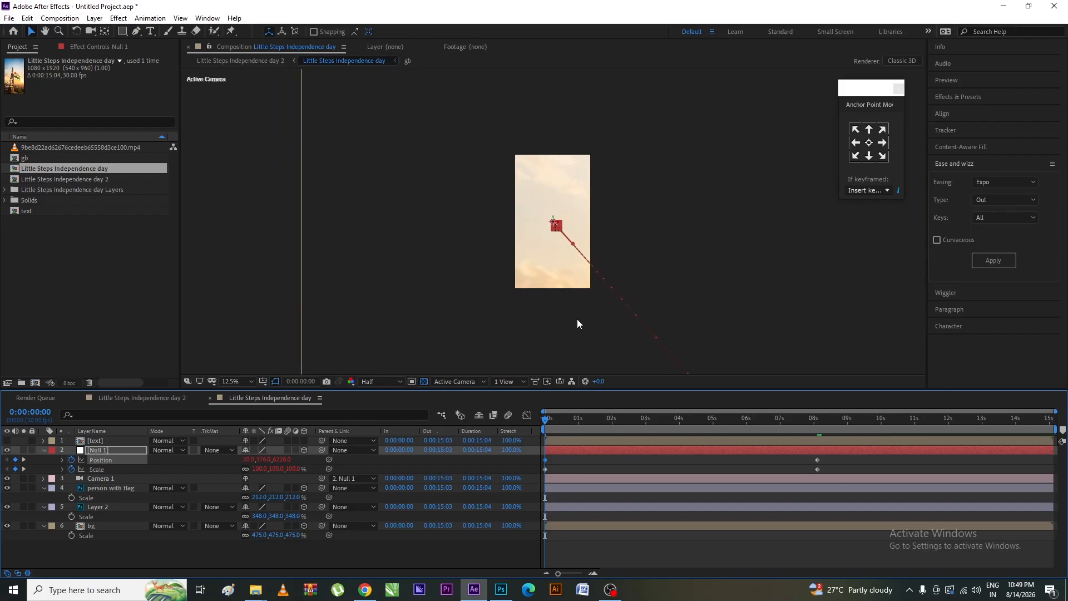
Step: Nudge the null's starting position sideways in the camera view to about 700, 376, 6226 and preview the camera move
{"action": "key", "text": "Right"}
{"action": "key", "text": "Right"}
{"action": "key", "text": "Right"}
{"action": "key", "text": "Right"}
{"action": "key", "text": "Right"}
{"action": "key", "text": "Right"}
{"action": "key", "text": "Right"}
{"action": "key", "text": "Right"}
{"action": "key", "text": "Right"}
{"action": "key", "text": "Right"}
{"action": "key", "text": "Right"}
{"action": "key", "text": "Right"}
{"action": "key", "text": "Right"}
{"action": "key", "text": "Right"}
{"action": "key", "text": "Right"}
{"action": "key", "text": "Right"}
{"action": "key", "text": "Right"}
{"action": "key", "text": "Right"}
{"action": "key", "text": "Right"}
{"action": "key", "text": "Right"}
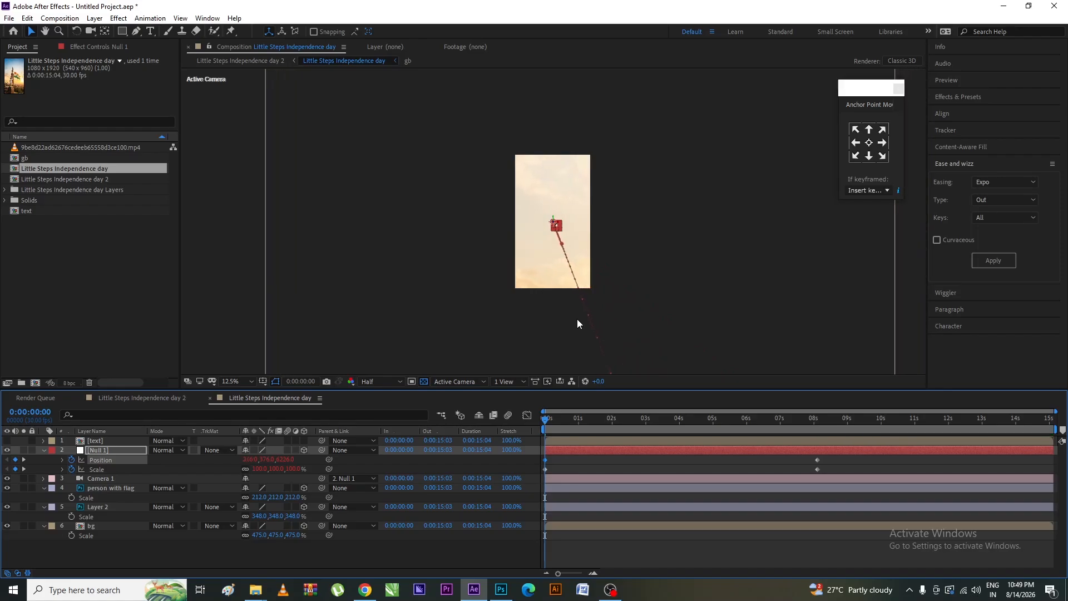
{"action": "key", "text": "Right"}
{"action": "key", "text": "Right"}
{"action": "key", "text": "Right"}
{"action": "key", "text": "Right"}
{"action": "key", "text": "Right"}
{"action": "key", "text": "Right"}
{"action": "key", "text": "Right"}
{"action": "key", "text": "Right"}
{"action": "key", "text": "Right"}
{"action": "key", "text": "Right"}
{"action": "key", "text": "Right"}
{"action": "key", "text": "Right"}
{"action": "key", "text": "Right"}
{"action": "key", "text": "Right"}
{"action": "key", "text": "Right"}
{"action": "key", "text": "Right"}
{"action": "key", "text": "Right"}
{"action": "key", "text": "Right"}
{"action": "key", "text": "Right"}
{"action": "key", "text": "Right"}
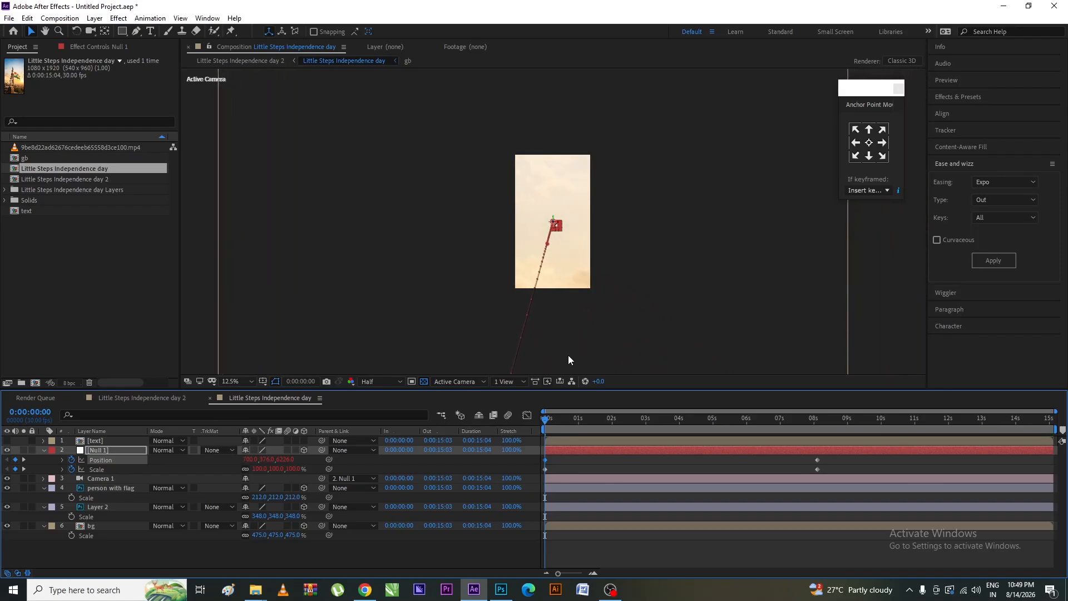
{"action": "key", "text": "space"}
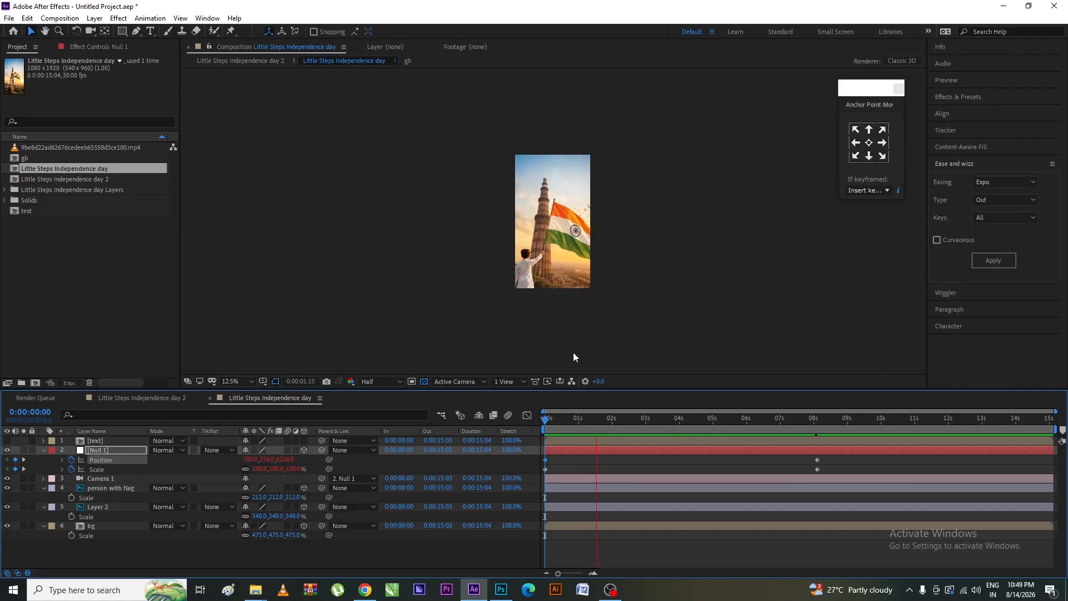
{"action": "key", "text": "space"}
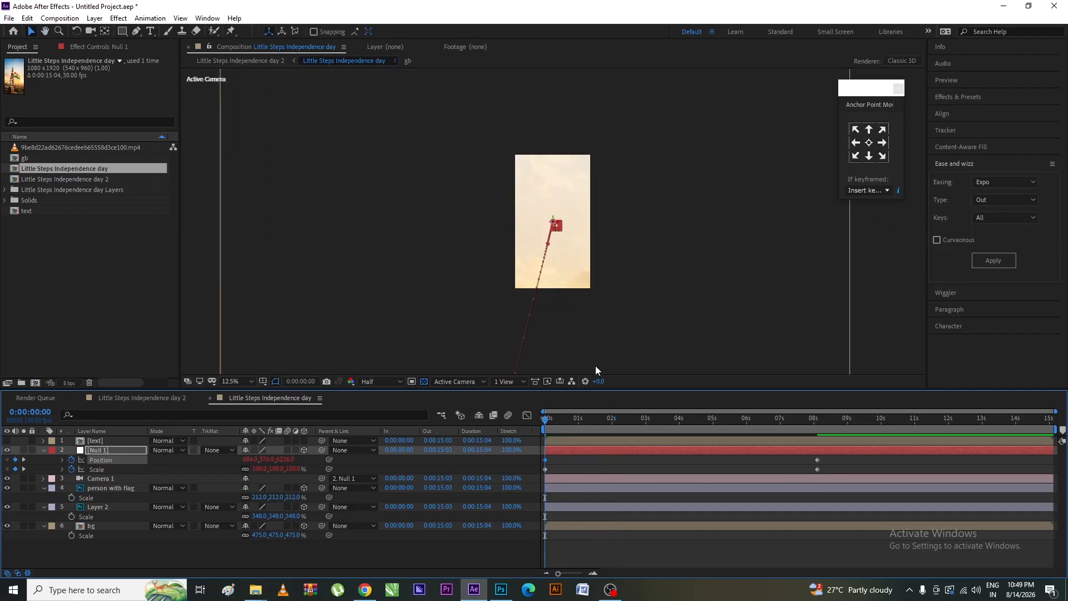
Step: Nudge the null's starting position back sideways to about 124, 376, 6226 and preview the camera move
{"action": "key", "text": "Left"}
{"action": "key", "text": "Left"}
{"action": "key", "text": "Left"}
{"action": "key", "text": "Left"}
{"action": "key", "text": "Left"}
{"action": "key", "text": "Left"}
{"action": "key", "text": "Left"}
{"action": "key", "text": "Left"}
{"action": "key", "text": "Left"}
{"action": "key", "text": "Left"}
{"action": "key", "text": "Left"}
{"action": "key", "text": "Left"}
{"action": "key", "text": "Left"}
{"action": "key", "text": "Left"}
{"action": "key", "text": "Left"}
{"action": "key", "text": "Left"}
{"action": "key", "text": "Left"}
{"action": "key", "text": "Left"}
{"action": "key", "text": "Left"}
{"action": "key", "text": "Left"}
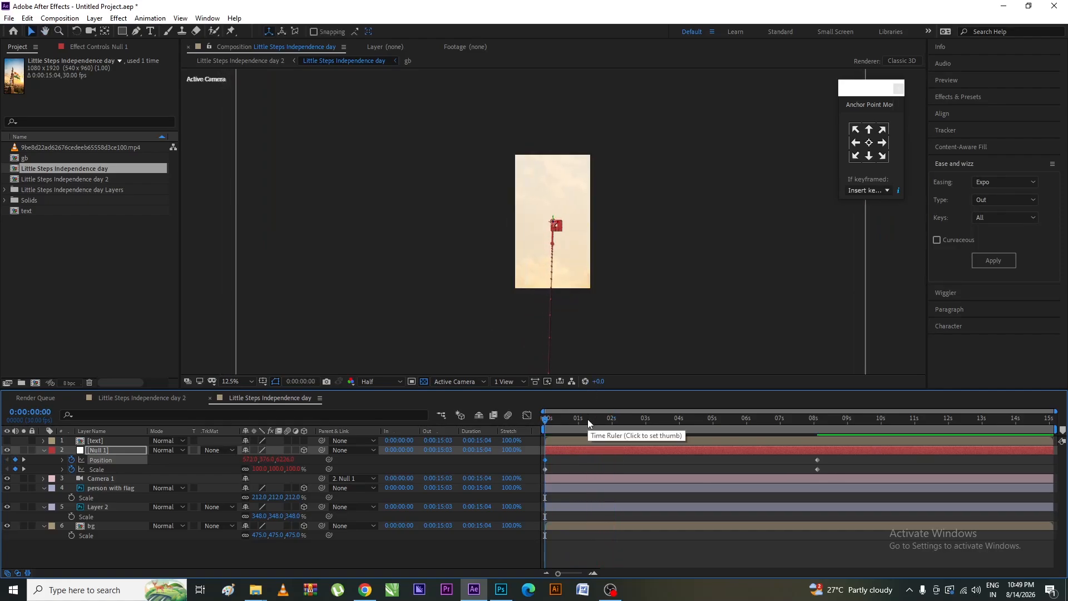
{"action": "key", "text": "Left"}
{"action": "key", "text": "Left"}
{"action": "key", "text": "Left"}
{"action": "key", "text": "Left"}
{"action": "key", "text": "Left"}
{"action": "key", "text": "Left"}
{"action": "key", "text": "Left"}
{"action": "key", "text": "Left"}
{"action": "key", "text": "Left"}
{"action": "key", "text": "Left"}
{"action": "key", "text": "Left"}
{"action": "key", "text": "Left"}
{"action": "key", "text": "Left"}
{"action": "key", "text": "Left"}
{"action": "key", "text": "Left"}
{"action": "key", "text": "Left"}
{"action": "key", "text": "Left"}
{"action": "key", "text": "Left"}
{"action": "key", "text": "Left"}
{"action": "key", "text": "Left"}
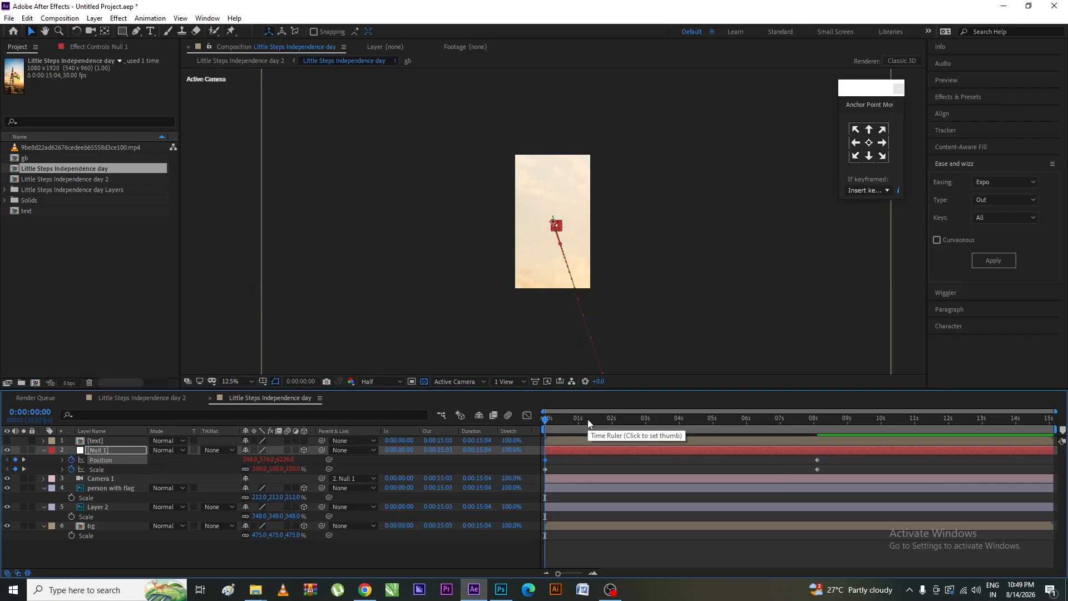
{"action": "key", "text": "Left"}
{"action": "key", "text": "Left"}
{"action": "key", "text": "Left"}
{"action": "key", "text": "Left"}
{"action": "key", "text": "Left"}
{"action": "key", "text": "Left"}
{"action": "key", "text": "Left"}
{"action": "key", "text": "Left"}
{"action": "key", "text": "Left"}
{"action": "key", "text": "Left"}
{"action": "key", "text": "Left"}
{"action": "key", "text": "Left"}
{"action": "key", "text": "Left"}
{"action": "key", "text": "Left"}
{"action": "key", "text": "Left"}
{"action": "key", "text": "Left"}
{"action": "key", "text": "Left"}
{"action": "key", "text": "Left"}
{"action": "key", "text": "Left"}
{"action": "key", "text": "Left"}
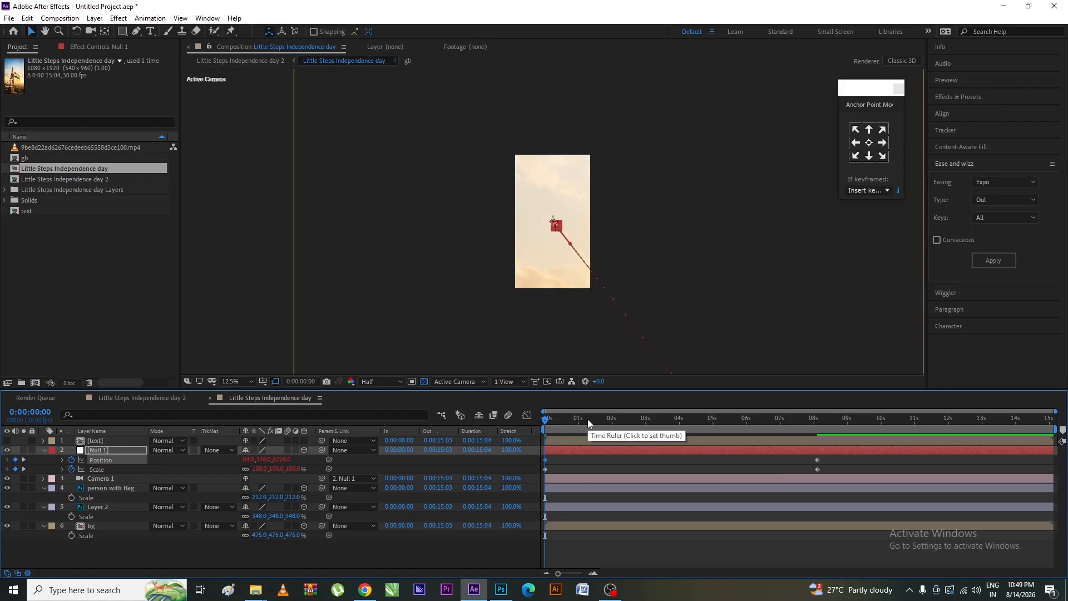
{"action": "key", "text": "Right"}
{"action": "key", "text": "Right"}
{"action": "key", "text": "Right"}
{"action": "key", "text": "Right"}
{"action": "key", "text": "Right"}
{"action": "key", "text": "Right"}
{"action": "key", "text": "Right"}
{"action": "key", "text": "Right"}
{"action": "key", "text": "Right"}
{"action": "key", "text": "Right"}
{"action": "key", "text": "Right"}
{"action": "key", "text": "Right"}
{"action": "key", "text": "Right"}
{"action": "key", "text": "Right"}
{"action": "key", "text": "Right"}
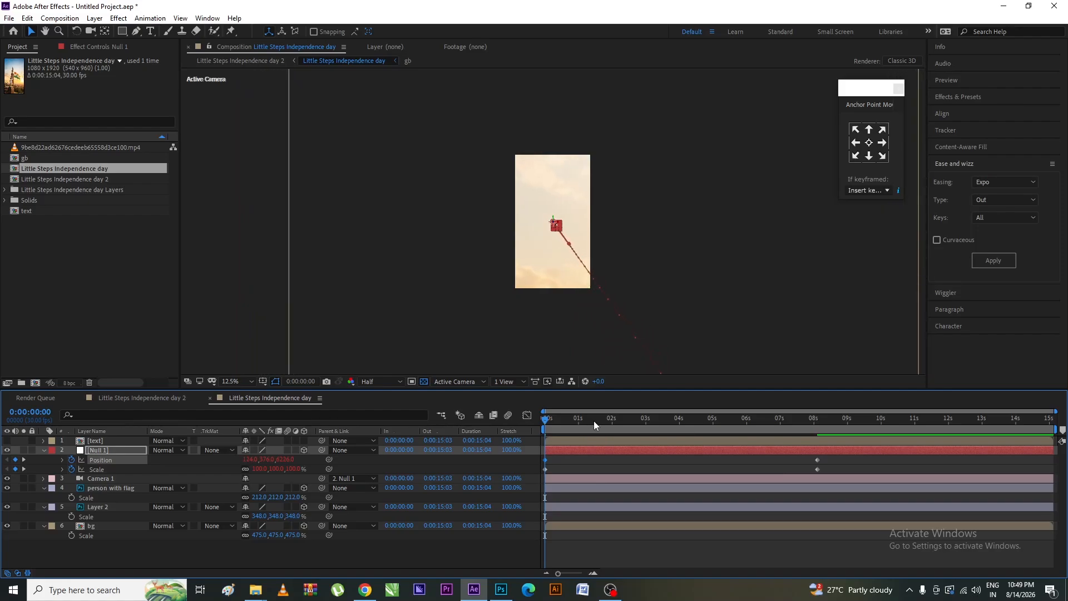
{"action": "key", "text": "space"}
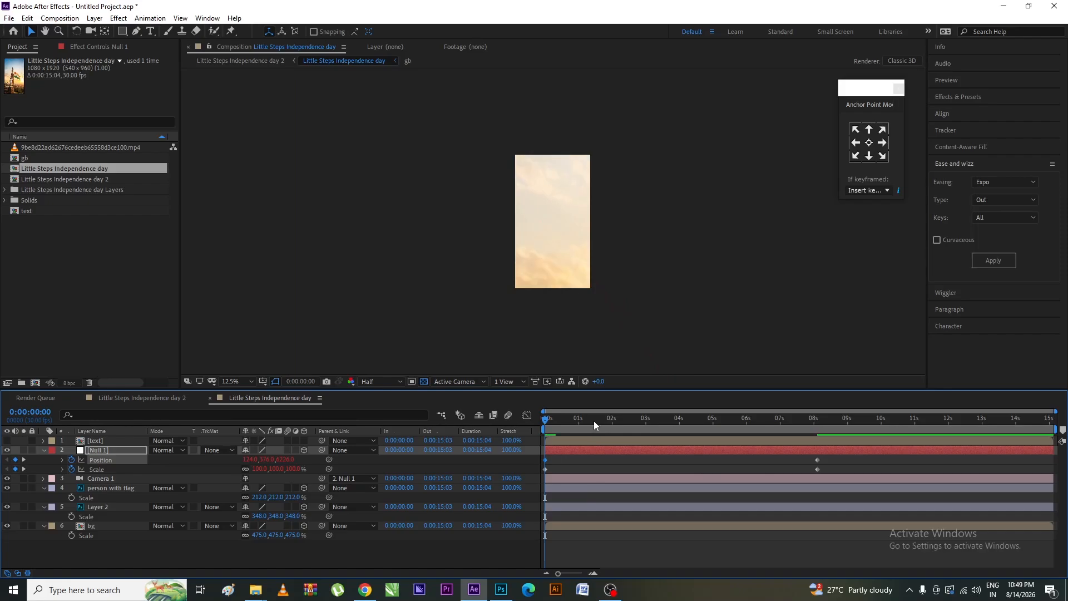
{"action": "key", "text": "space"}
Step: Replay and scrub through the opening of the camera move to examine its path and speed
{"action": "left_click_drag", "start_coordinate": [846, 456], "coordinate": [451, 499]}
{"action": "key", "text": "space"}
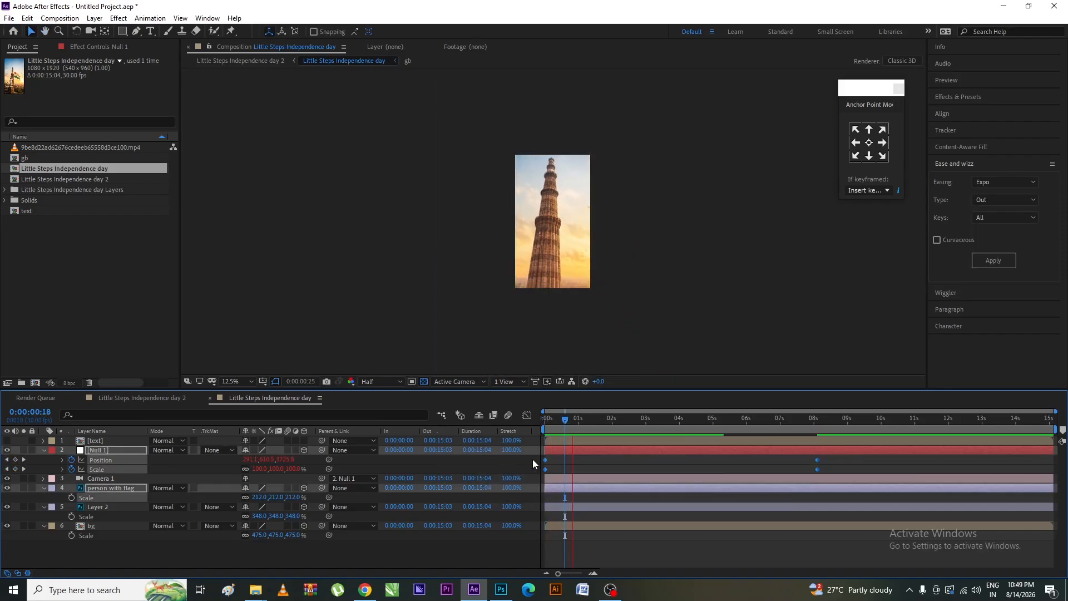
{"action": "key", "text": "space"}
{"action": "left_click_drag", "start_coordinate": [652, 419], "coordinate": [379, 513]}
{"action": "key", "text": "space"}
{"action": "key", "text": "space"}
{"action": "left_click_drag", "start_coordinate": [573, 420], "coordinate": [516, 426]}
{"action": "key", "text": "space"}
{"action": "key", "text": "space"}
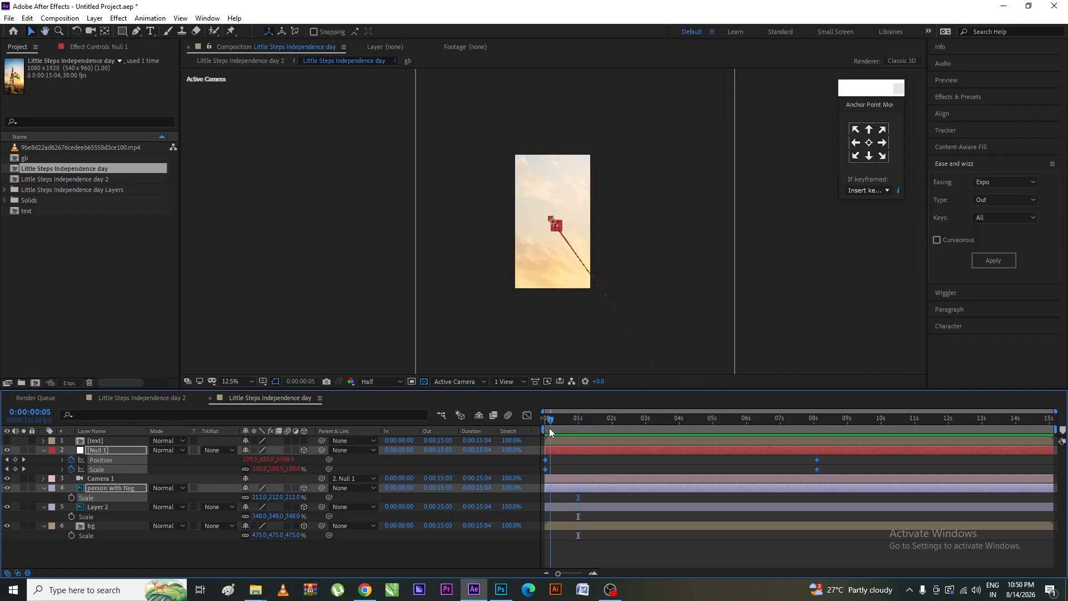
{"action": "key", "text": "space"}
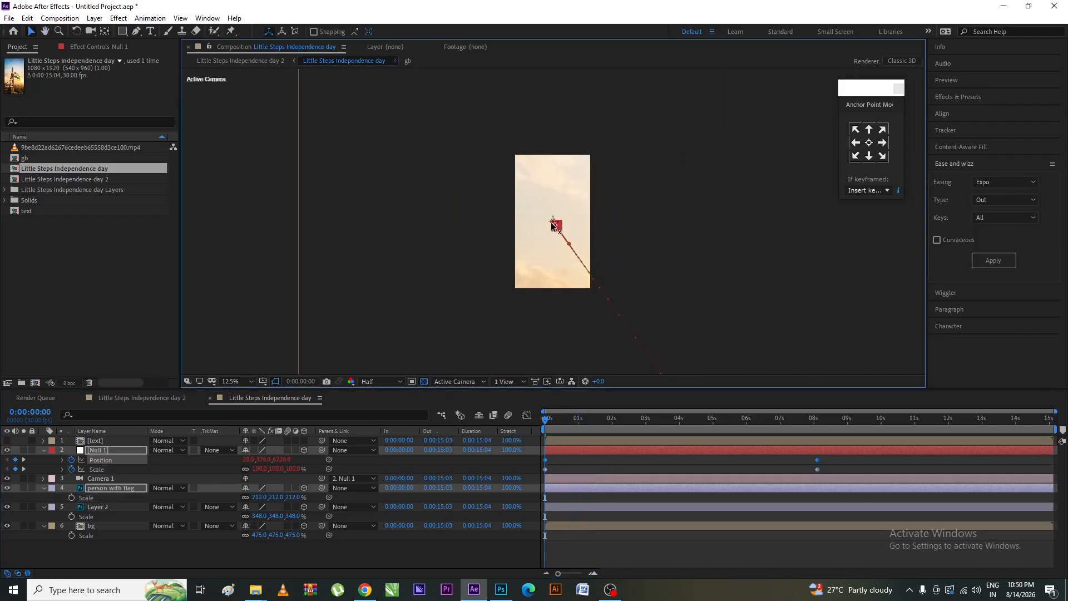
{"action": "key", "text": "space"}
Step: Raise the null's starting position in the camera view to about 20, -816, 6226 and preview the pull-back
{"action": "left_click", "coordinate": [559, 467]}
{"action": "left_click", "coordinate": [553, 440]}
{"action": "left_click", "coordinate": [556, 460]}
{"action": "left_click", "coordinate": [559, 450]}
{"action": "left_click_drag", "start_coordinate": [557, 227], "coordinate": [562, 138]}
{"action": "key", "text": "space"}
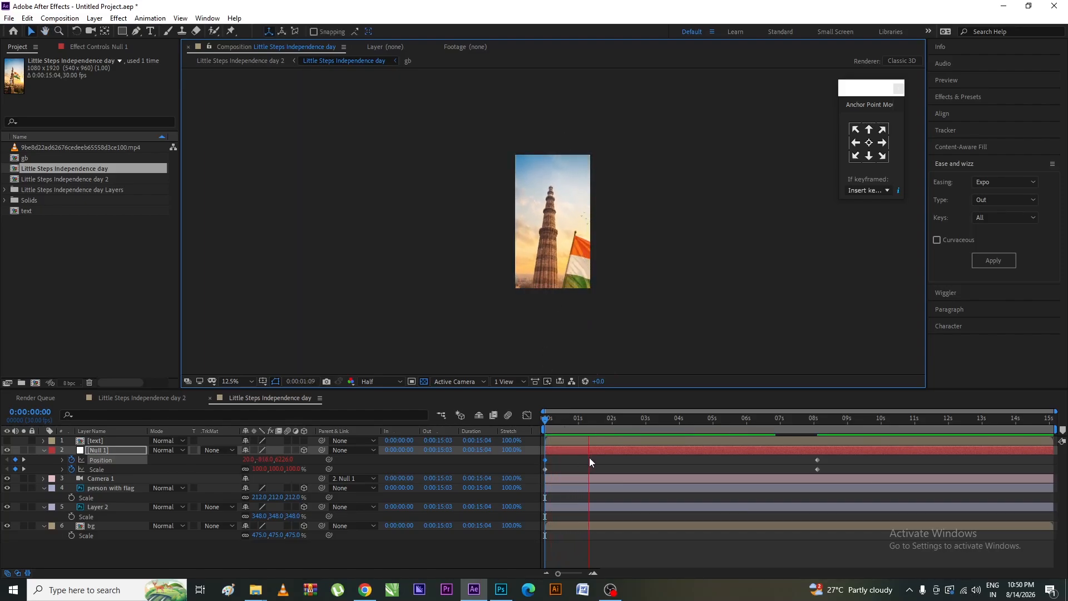
{"action": "key", "text": "space"}
{"action": "left_click_drag", "start_coordinate": [583, 424], "coordinate": [329, 514]}
{"action": "key", "text": "space"}
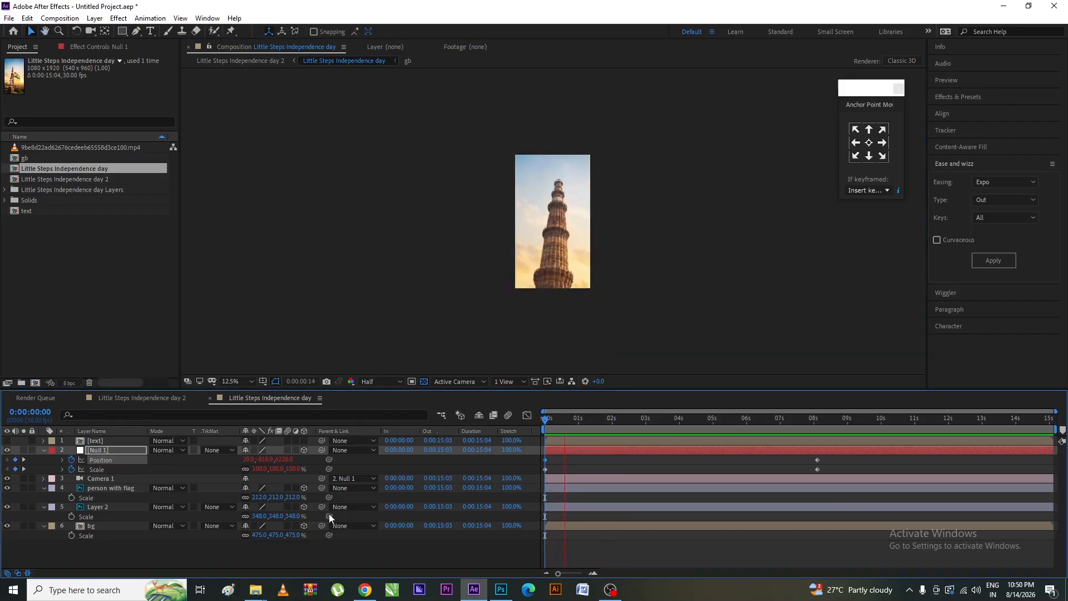
{"action": "scroll", "coordinate": [579, 289], "scroll_direction": "up", "scroll_amount": 1}
{"action": "left_click_drag", "start_coordinate": [597, 419], "coordinate": [378, 480]}
{"action": "key", "text": "space"}
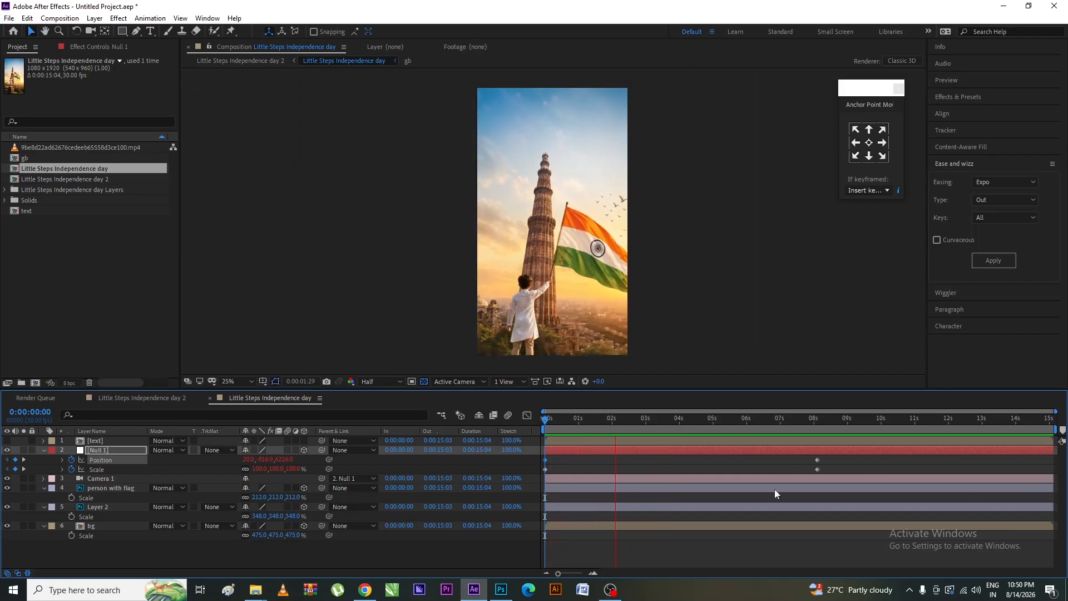
Step: Move the time to 0:00:07:25, collapse the null's properties, make the text layer visible and open its composition
{"action": "left_click_drag", "start_coordinate": [653, 420], "coordinate": [809, 402]}
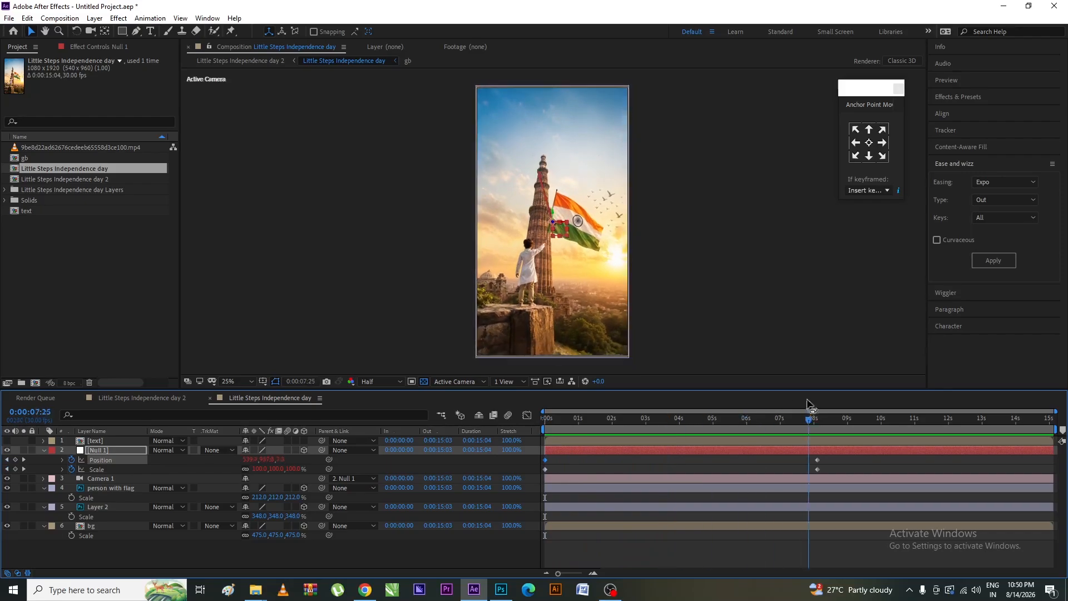
{"action": "left_click", "coordinate": [44, 450]}
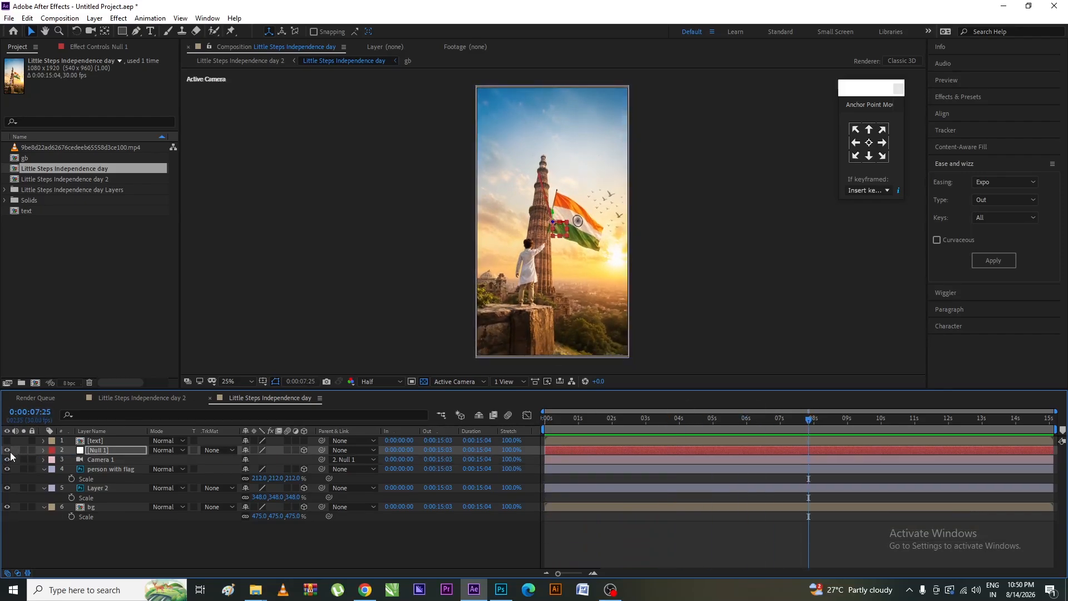
{"action": "left_click", "coordinate": [7, 440]}
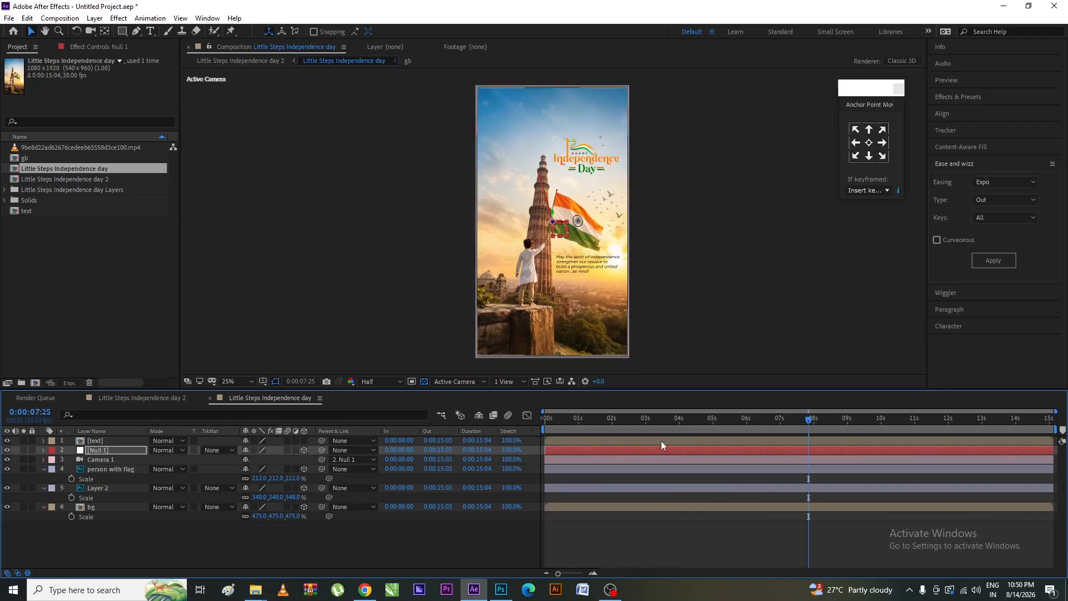
{"action": "left_click", "coordinate": [569, 445]}
{"action": "double_click", "coordinate": [569, 442]}
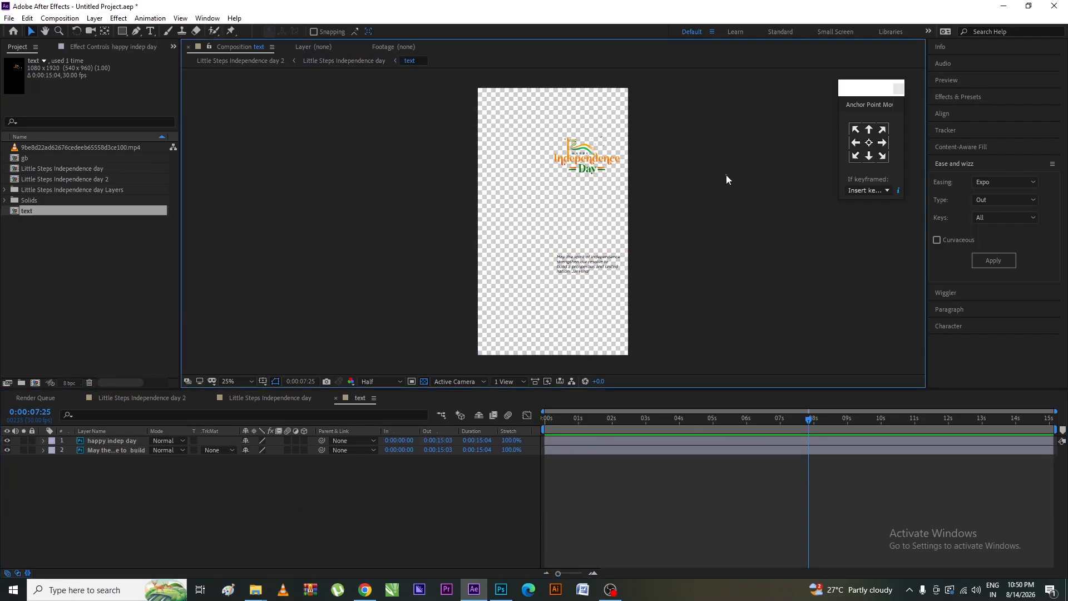
Step: Try moving the Independence Day heading sideways in the text composition and undo the move
{"action": "left_click", "coordinate": [742, 205]}
{"action": "left_click_drag", "start_coordinate": [573, 152], "coordinate": [650, 148]}
{"action": "key", "text": "ctrl+z"}
{"action": "left_click", "coordinate": [372, 221]}
Step: Place the black-and-white MP4 footage over the Independence Day heading as the top layer and scrub it to 0:00:07:11
{"action": "left_click", "coordinate": [594, 156]}
{"action": "left_click_drag", "start_coordinate": [36, 151], "coordinate": [595, 157]}
{"action": "left_click_drag", "start_coordinate": [586, 419], "coordinate": [793, 416]}
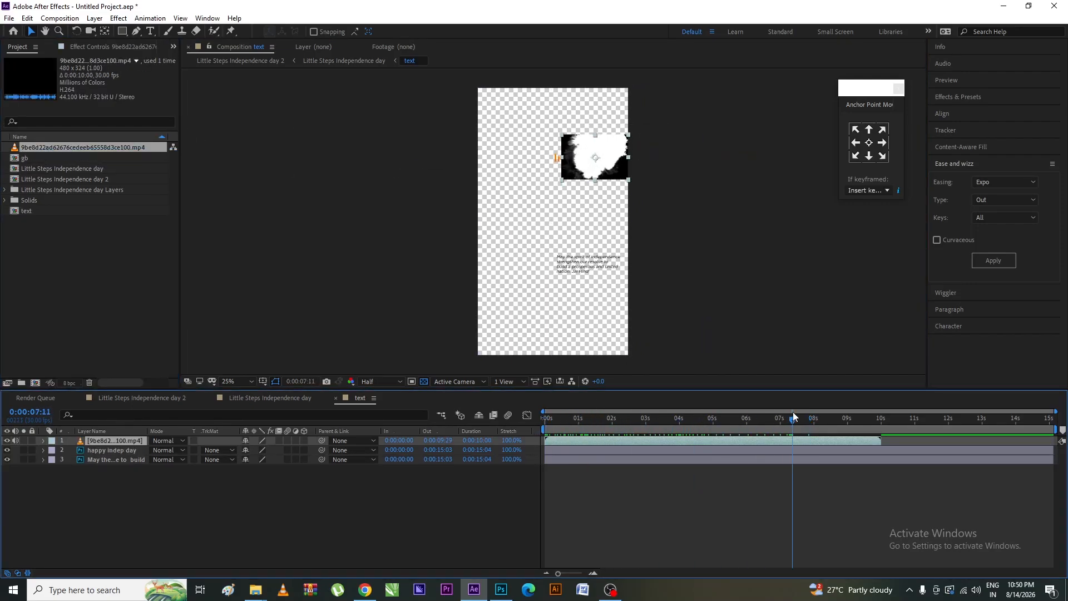
Step: Enlarge the black-and-white footage to 138% and position it over the Independence Day heading
{"action": "left_click", "coordinate": [115, 450]}
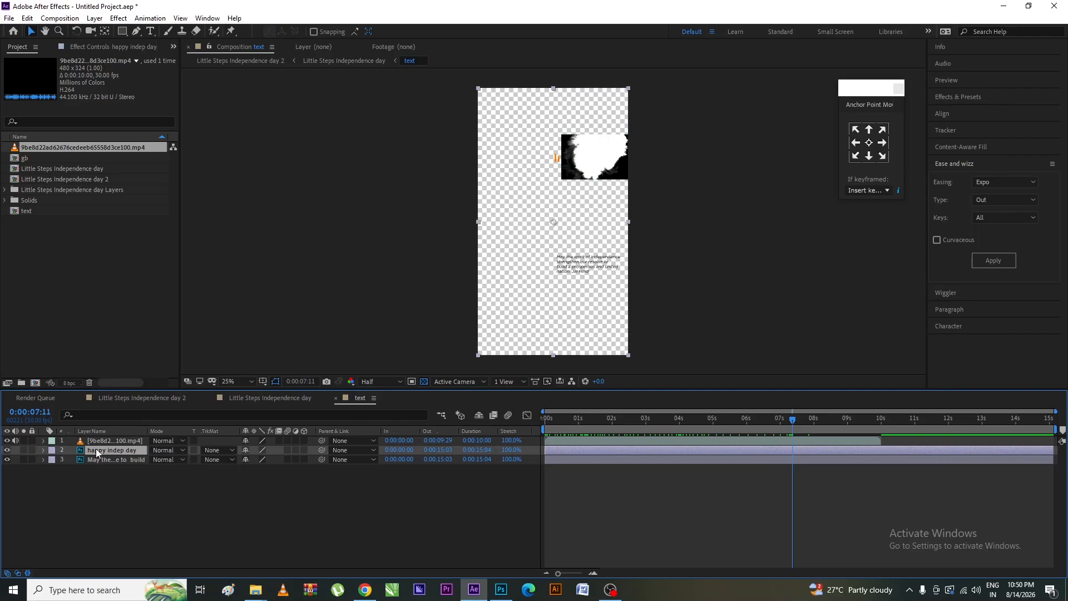
{"action": "left_click", "coordinate": [100, 440], "text": "ctrl"}
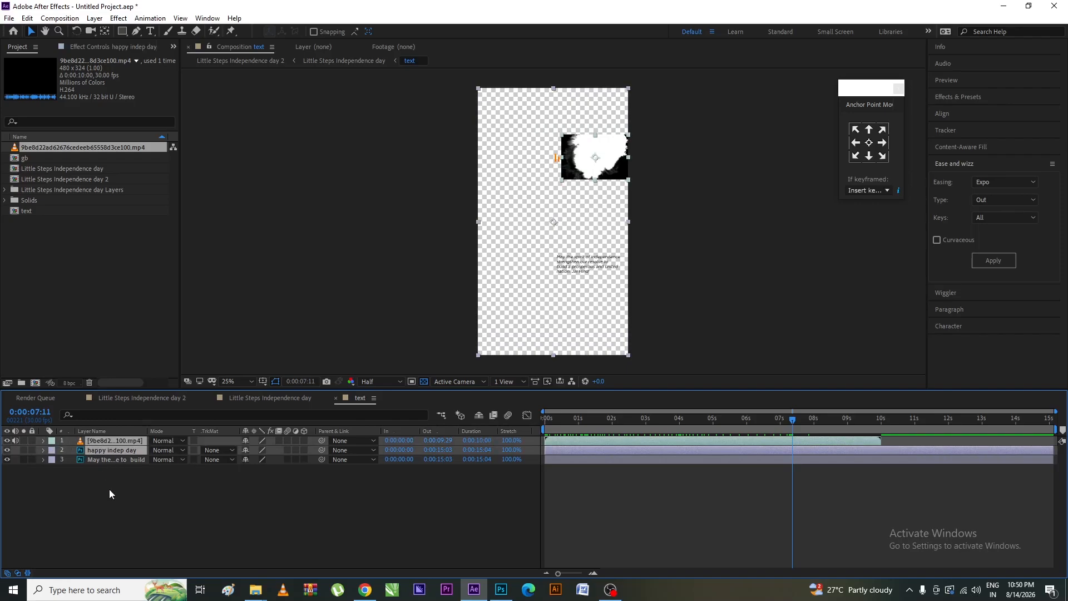
{"action": "left_click", "coordinate": [106, 482]}
{"action": "left_click", "coordinate": [93, 441]}
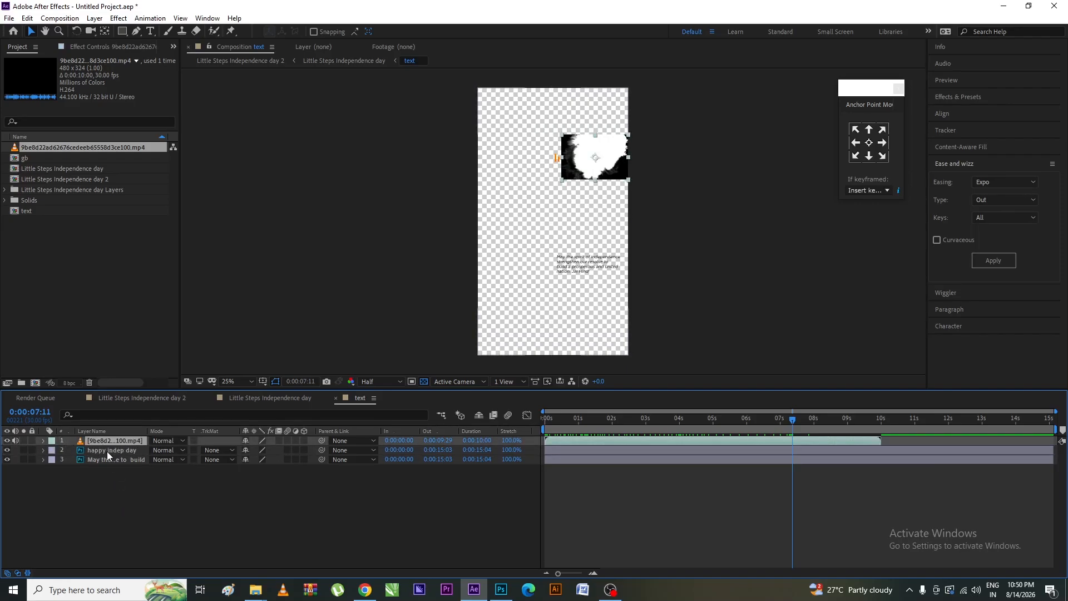
{"action": "left_click", "coordinate": [103, 452]}
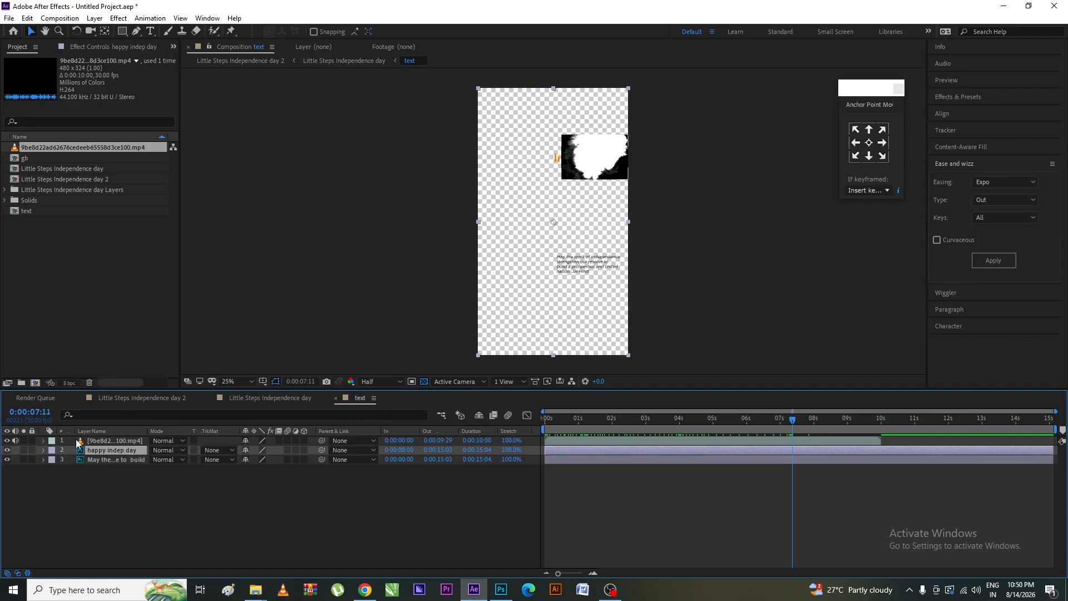
{"action": "left_click", "coordinate": [96, 440]}
{"action": "key", "text": "s"}
{"action": "left_click_drag", "start_coordinate": [282, 453], "coordinate": [304, 453]}
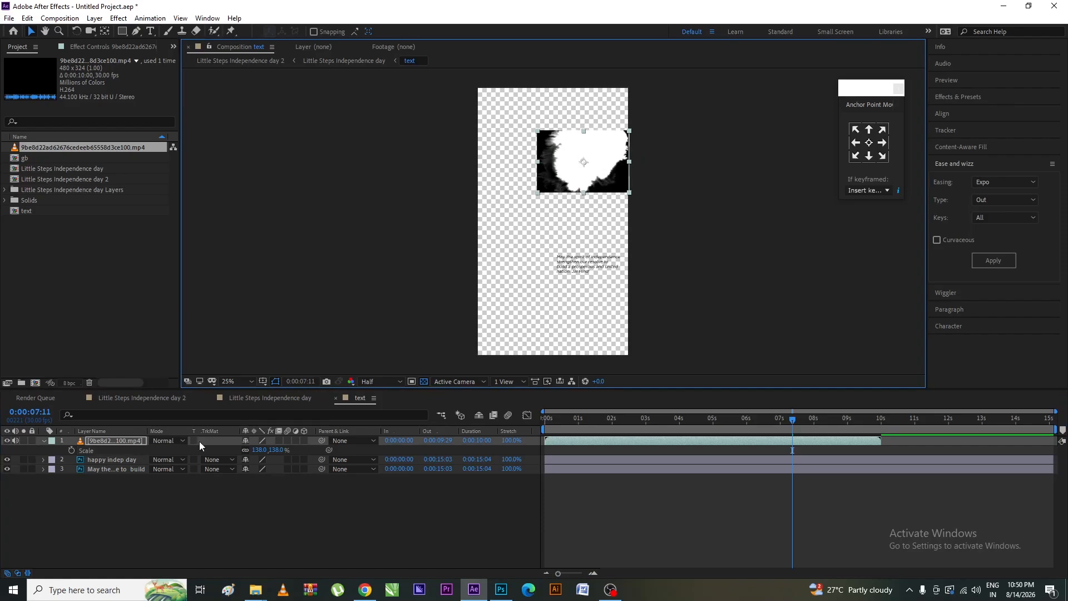
Step: Set the black-and-white footage layer's blending mode to Stencil Luma above the heading layer
{"action": "left_click", "coordinate": [108, 459]}
{"action": "left_click", "coordinate": [100, 440]}
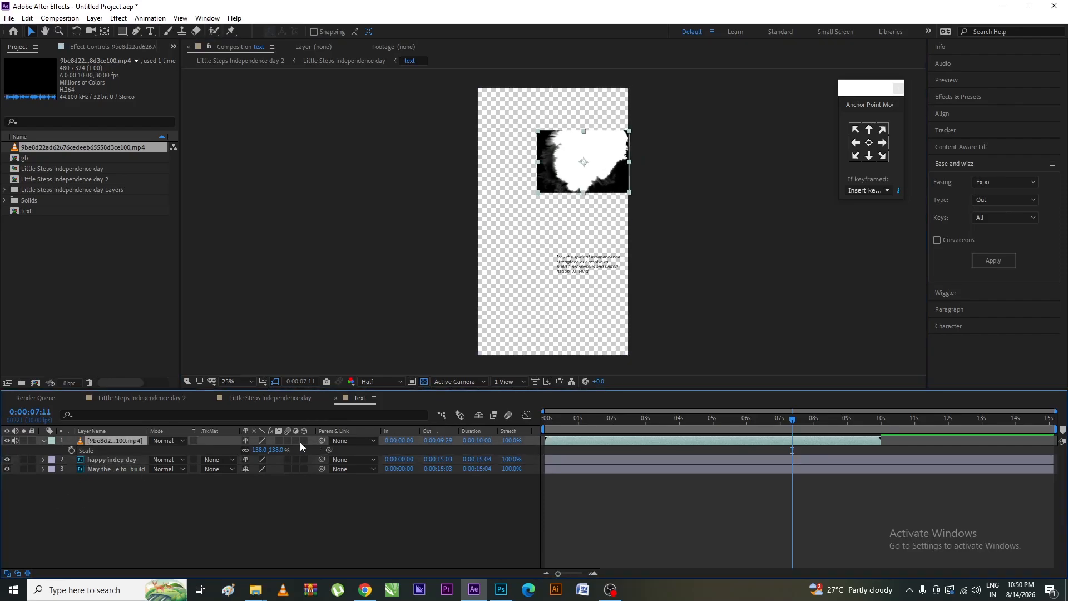
{"action": "left_click", "coordinate": [162, 441]}
{"action": "left_click", "coordinate": [156, 441]}
{"action": "left_click", "coordinate": [165, 440]}
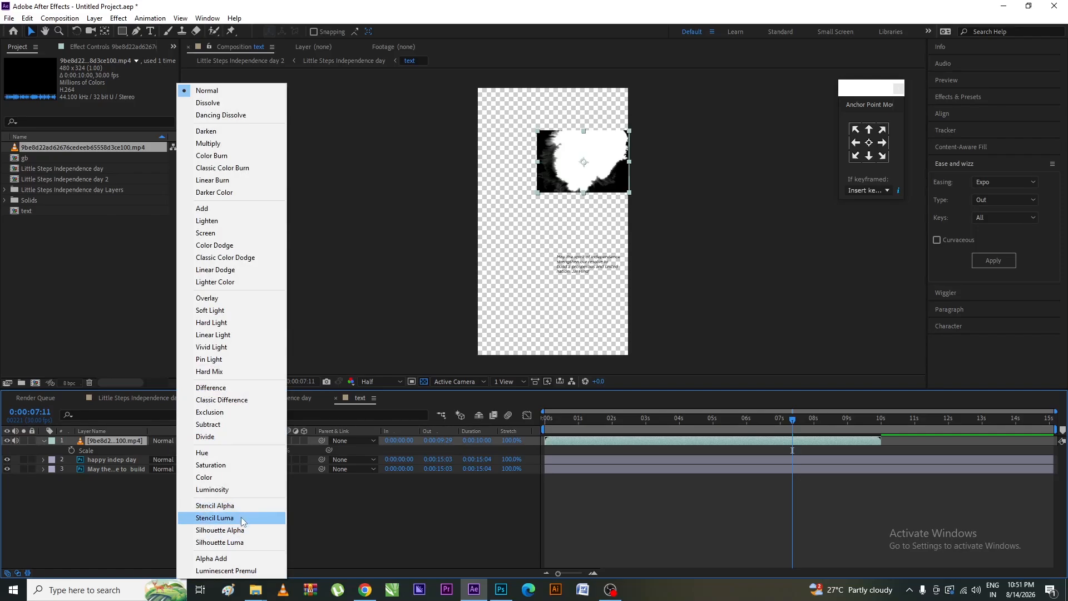
{"action": "left_click", "coordinate": [236, 518]}
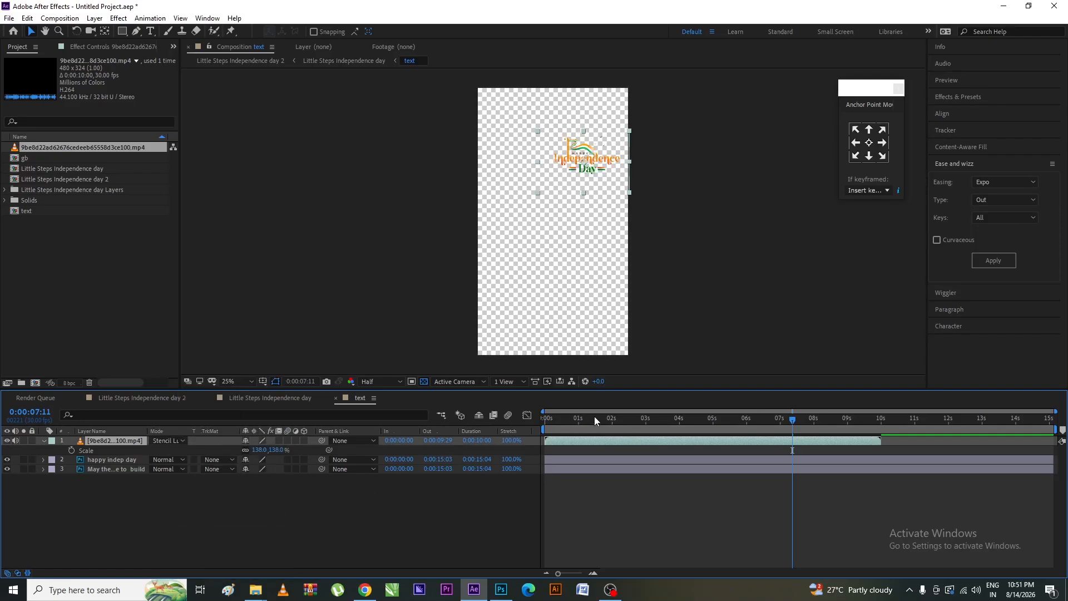
Step: Preview the heading reveal from the start and turn off the transparency grid to show it on black
{"action": "key", "text": "space"}
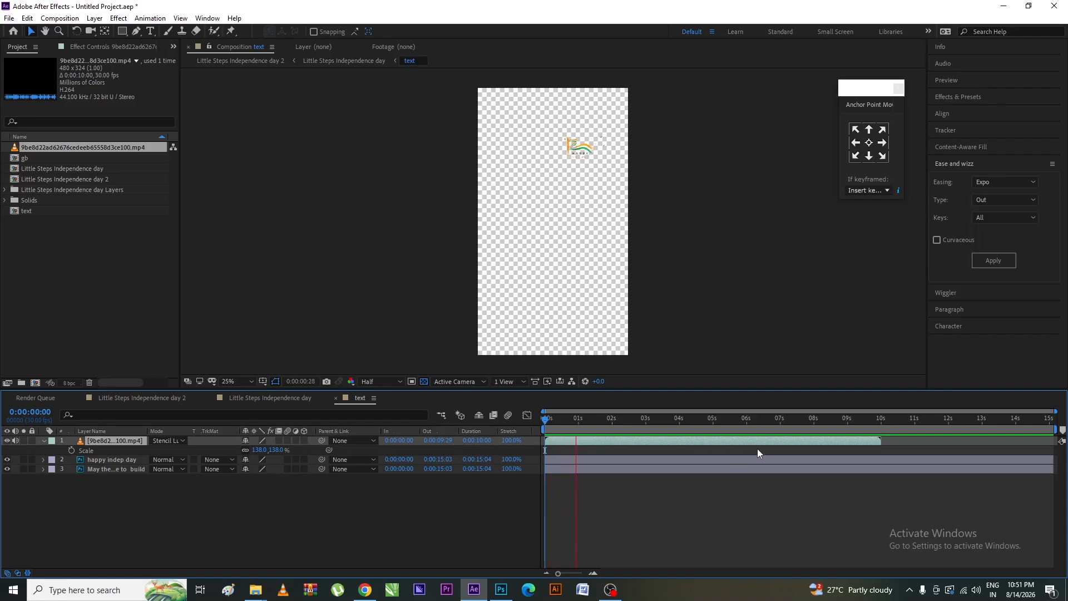
{"action": "left_click", "coordinate": [424, 381]}
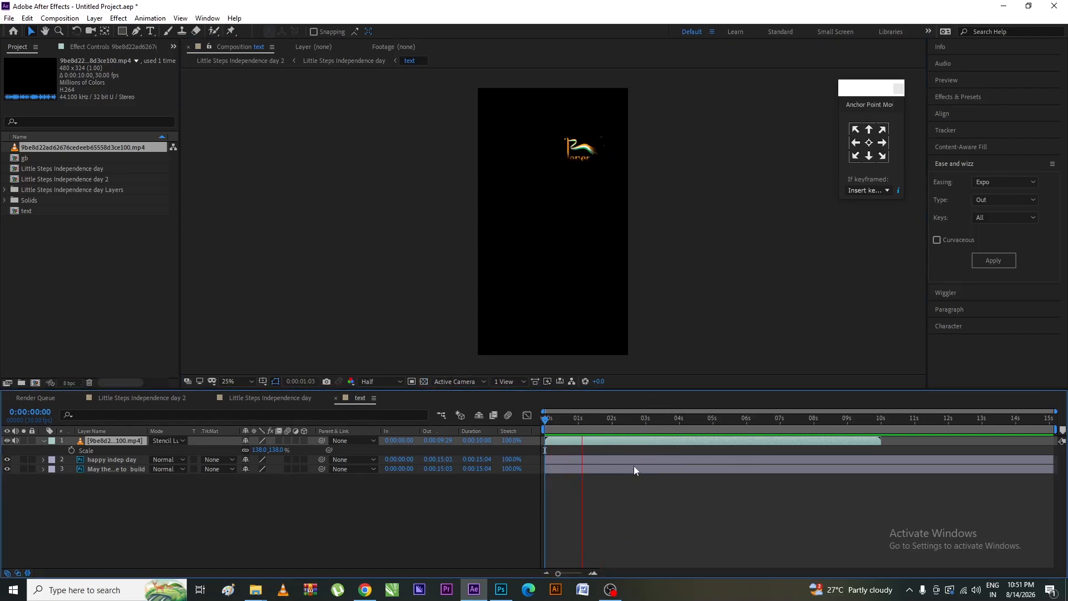
{"action": "key", "text": "space"}
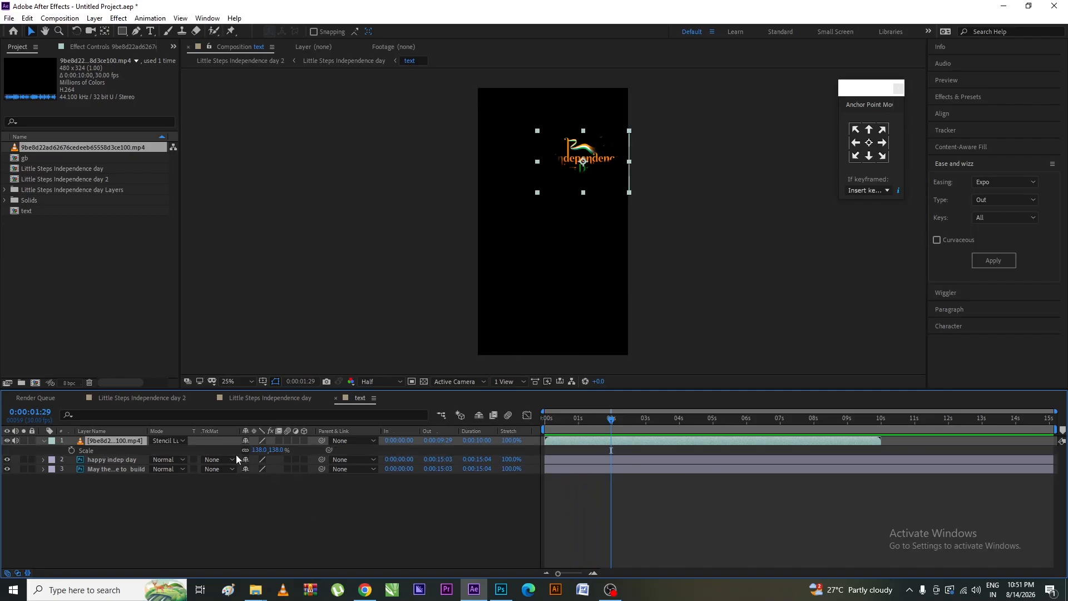
Step: Increase the stencil footage's scale to 209% and preview the heading reveal from the start
{"action": "left_click_drag", "start_coordinate": [266, 450], "coordinate": [308, 449]}
{"action": "left_click_drag", "start_coordinate": [628, 419], "coordinate": [517, 445]}
{"action": "key", "text": "space"}
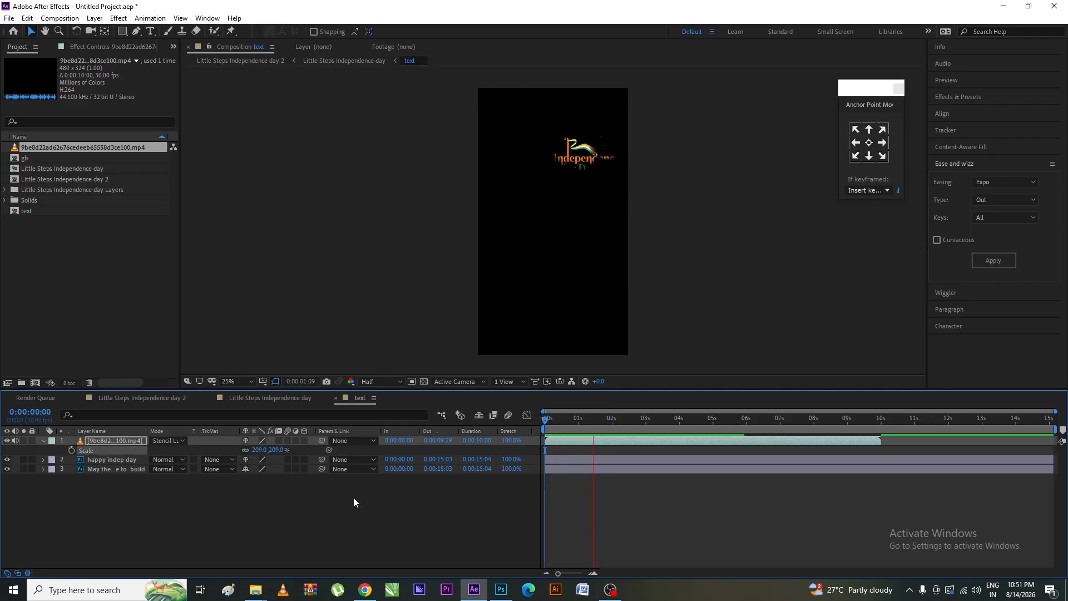
{"action": "key", "text": "space"}
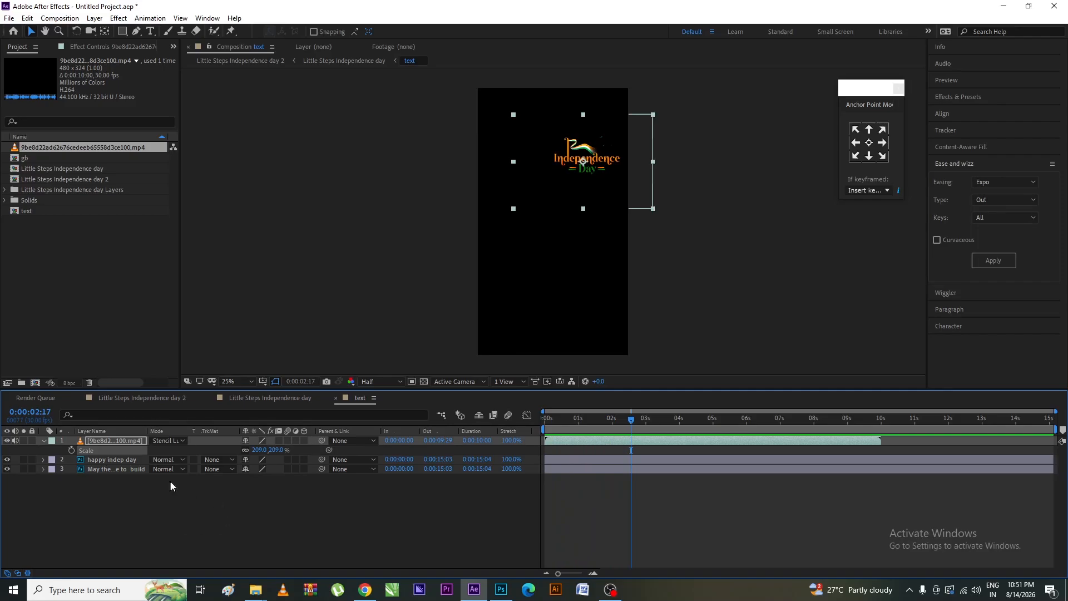
Step: Enlarge the stencil footage slightly more and preview the reveal in the Little Steps Independence day composition
{"action": "left_click_drag", "start_coordinate": [275, 450], "coordinate": [291, 449]}
{"action": "left_click", "coordinate": [441, 415]}
{"action": "left_click", "coordinate": [398, 416]}
{"action": "key", "text": "space"}
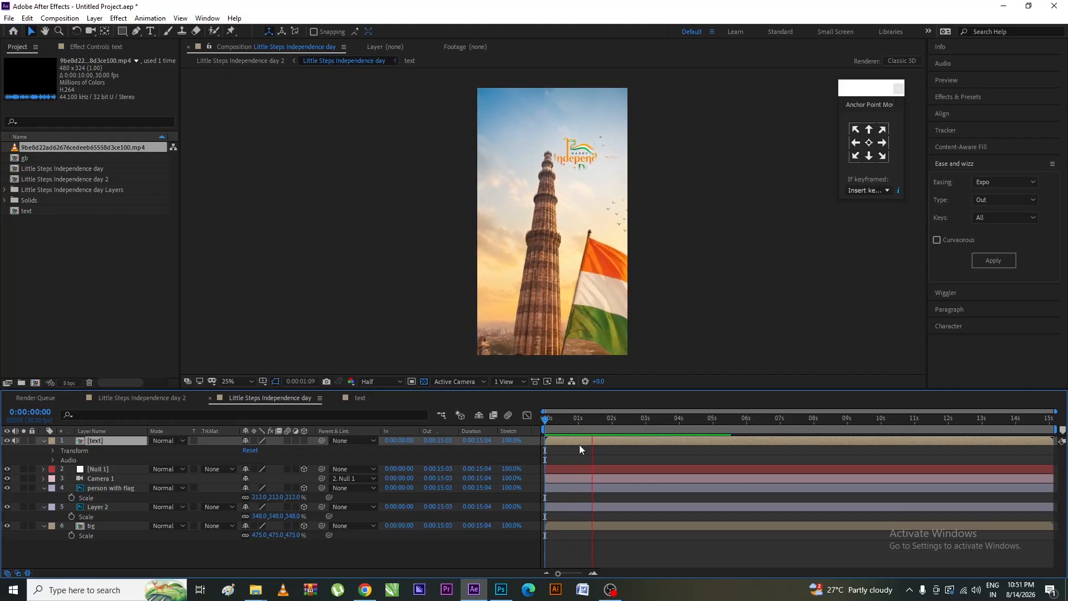
Step: Shift the text layer to start at 0:00:01:19, end the work area at about 8 seconds and preview the result
{"action": "left_click_drag", "start_coordinate": [593, 444], "coordinate": [635, 437]}
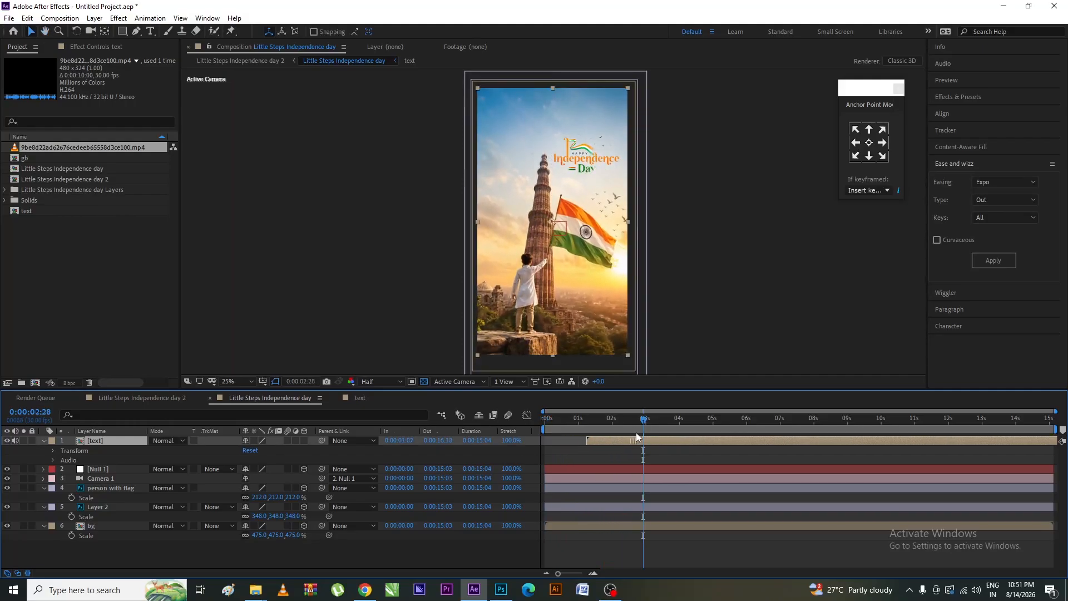
{"action": "key", "text": "space"}
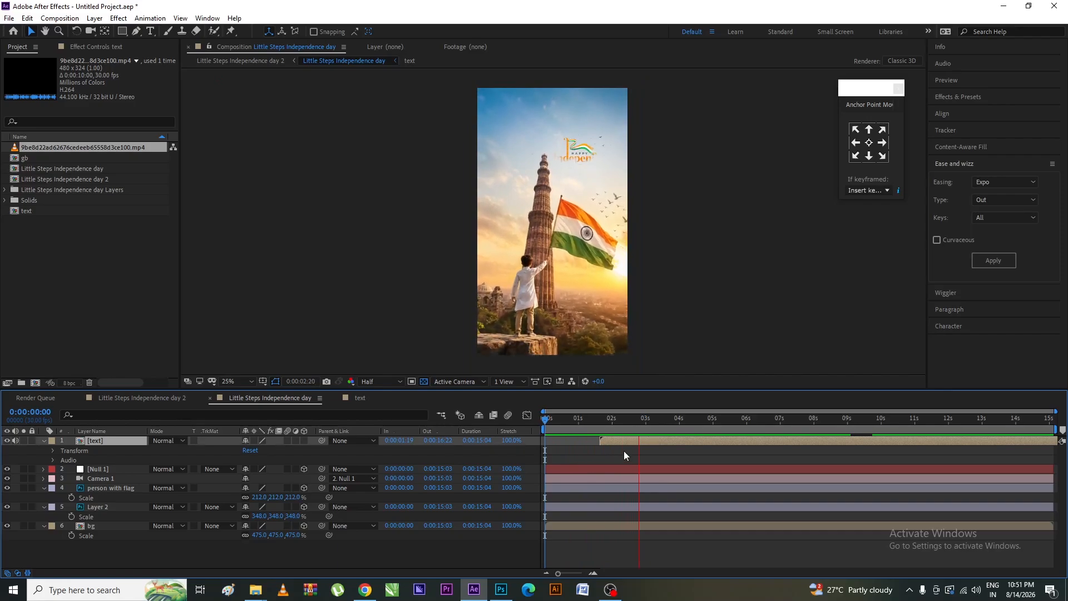
{"action": "left_click_drag", "start_coordinate": [708, 426], "coordinate": [814, 426]}
{"action": "key", "text": "n"}
{"action": "key", "text": "space"}
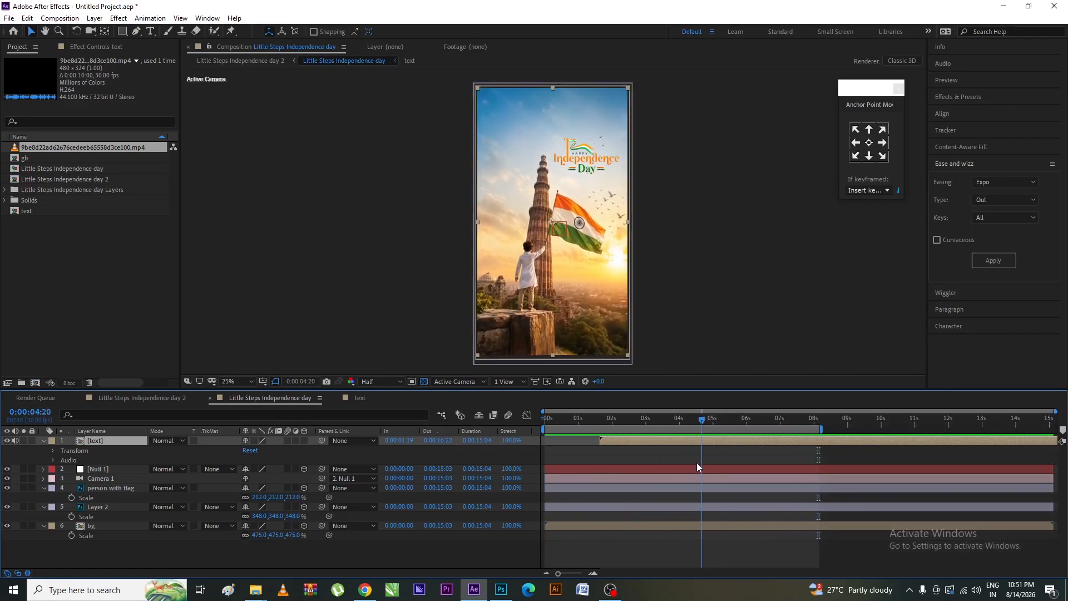